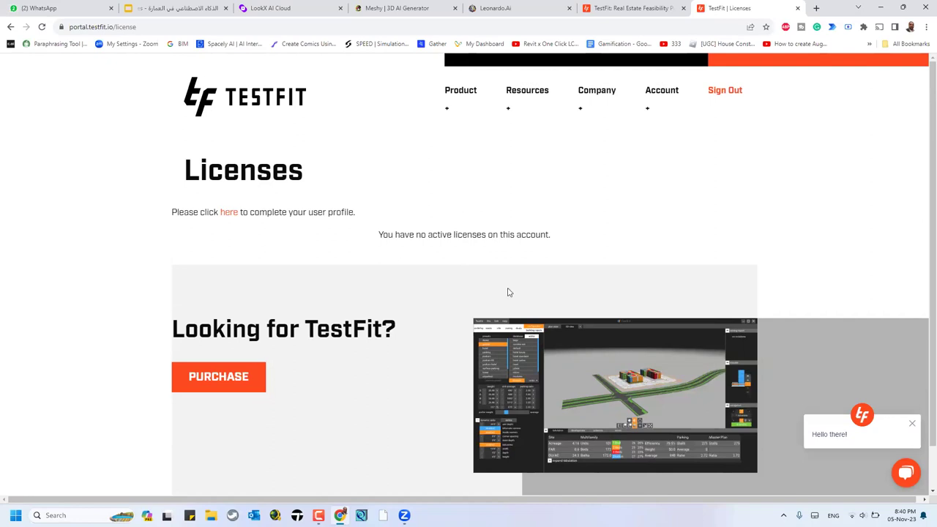
Open the TestFit residential preview image from the Licenses page in its own tab and enlarge it.
click(509, 322)
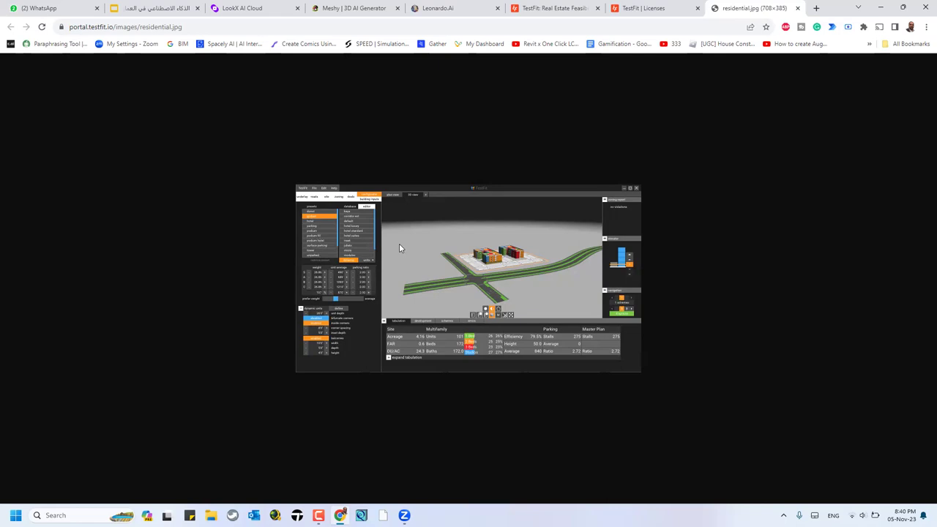
scroll(402, 243, up, 9)
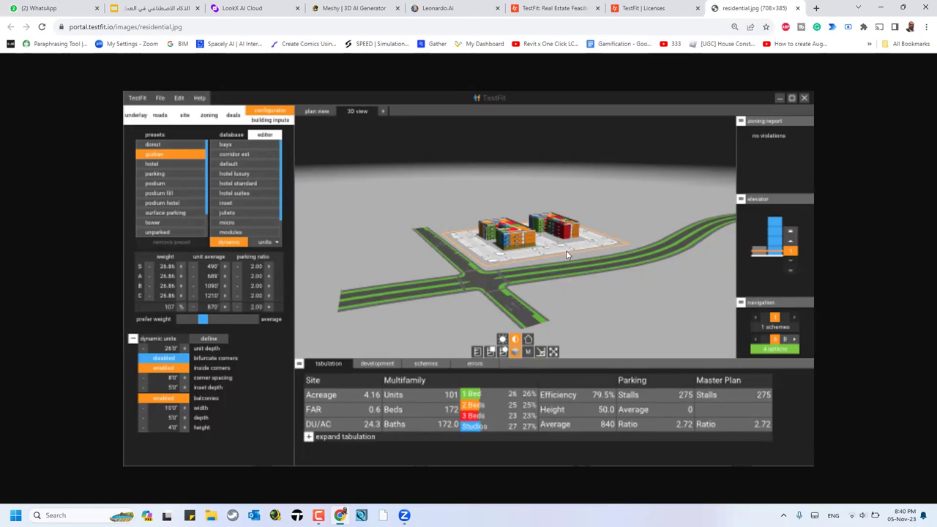
Return to the TestFit Licenses page and open the site's Integrations page.
click(634, 8)
mouse_move(605, 205)
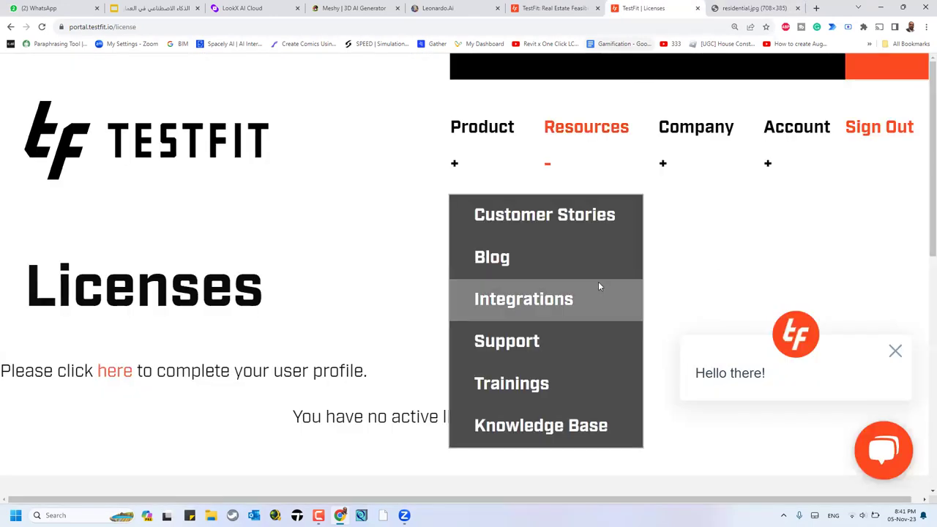
scroll(666, 268, down, 3)
scroll(666, 268, up, 3)
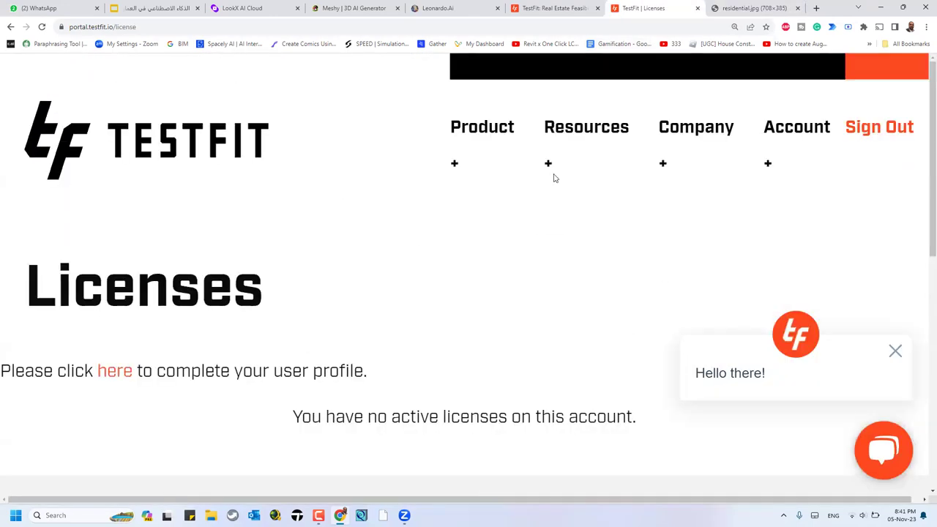
mouse_move(544, 142)
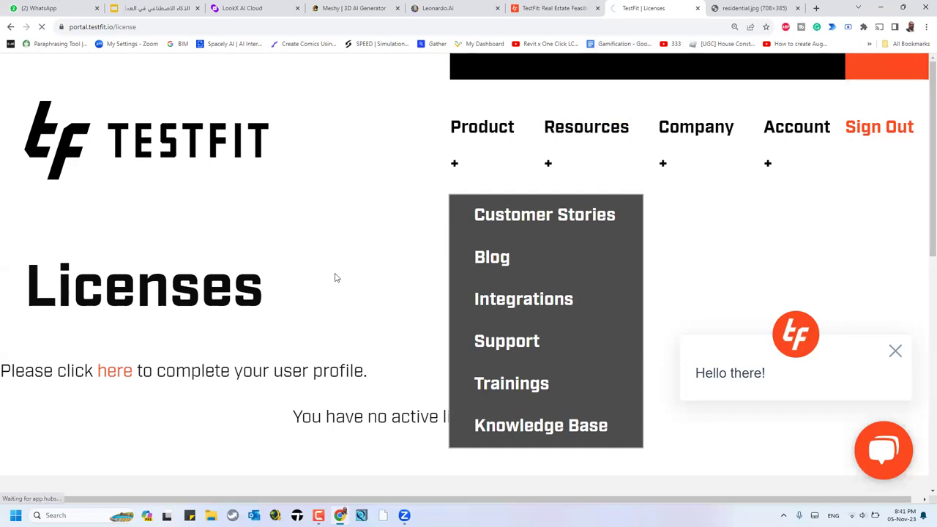
Examine the tools TestFit integrates with, such as Revit, AutoCAD, SketchUp, Enscape and ESRI.
scroll(317, 281, down, 1)
scroll(923, 227, down, 2)
scroll(921, 226, down, 4)
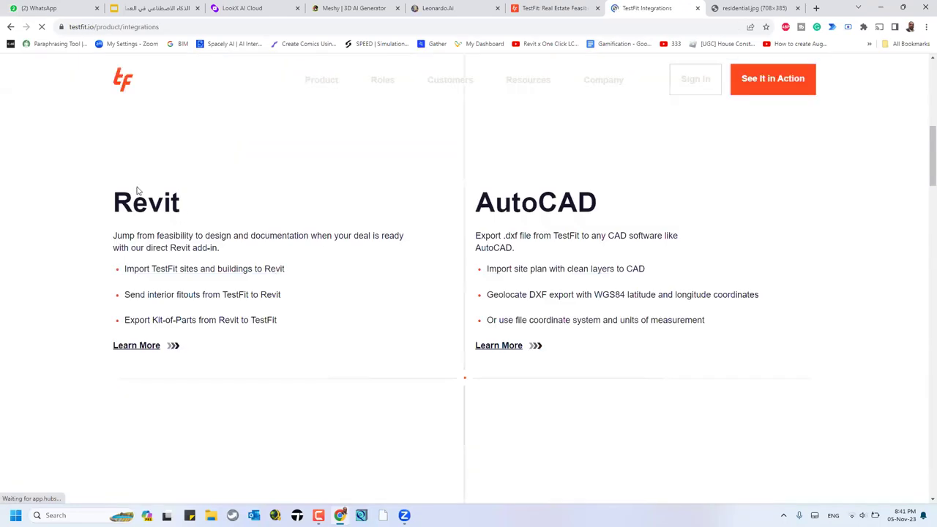
scroll(782, 280, up, 6)
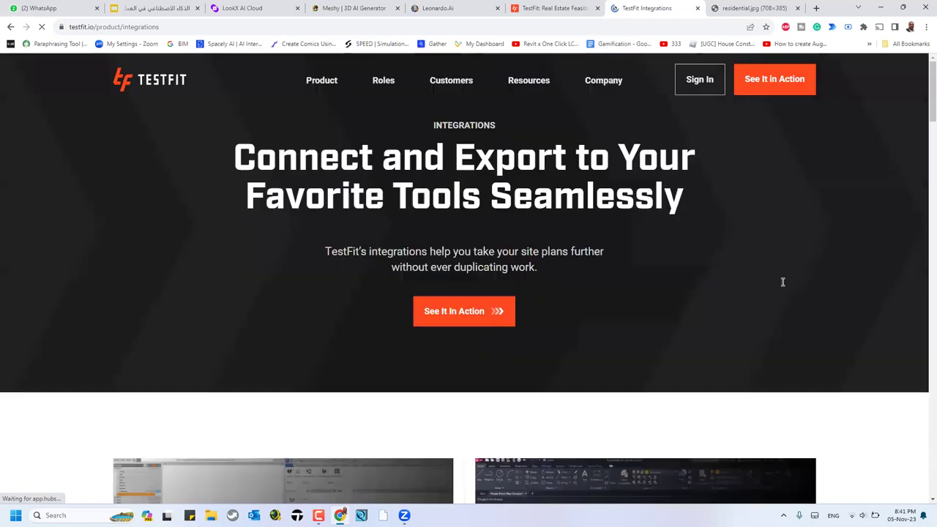
scroll(839, 286, down, 8)
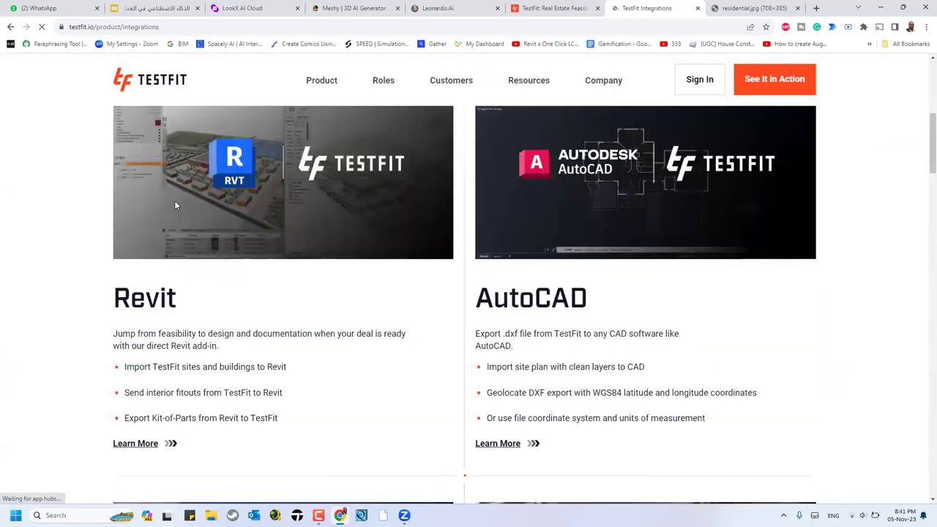
scroll(342, 320, down, 1)
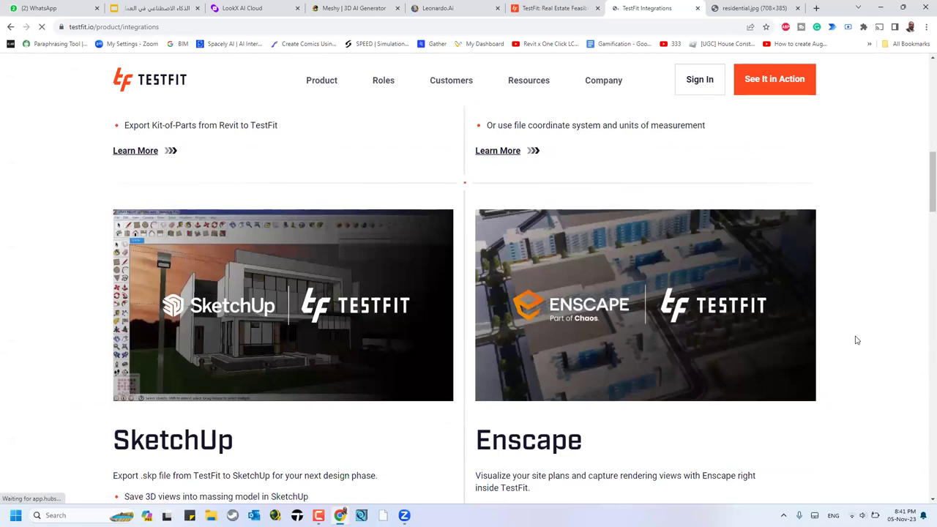
scroll(856, 340, down, 10)
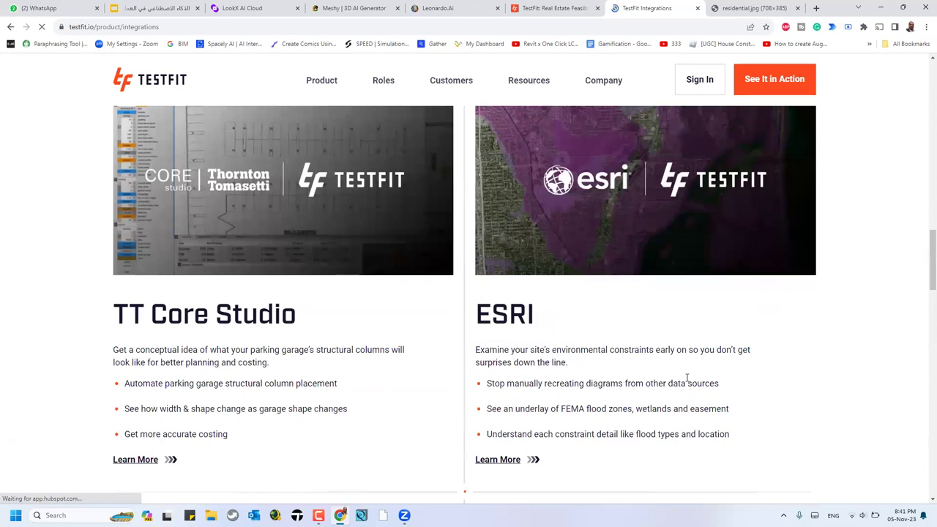
scroll(864, 415, up, 10)
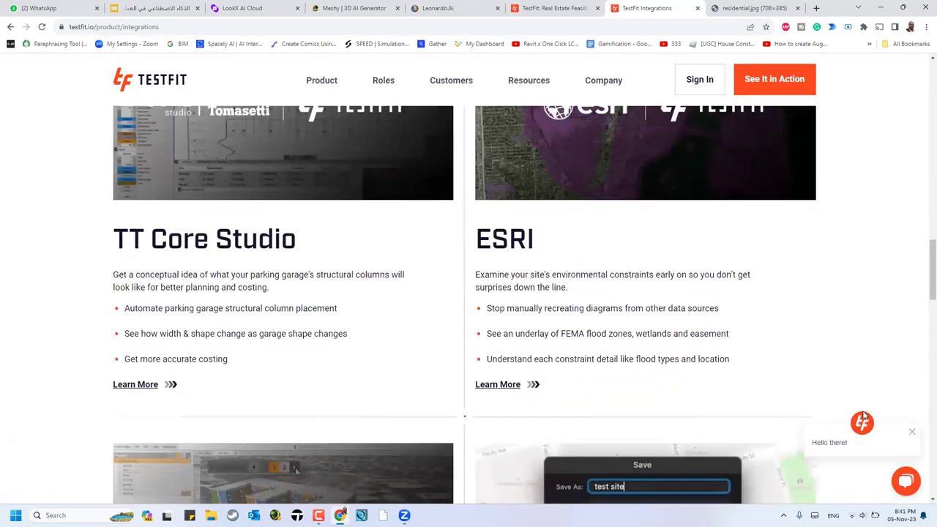
scroll(865, 415, up, 8)
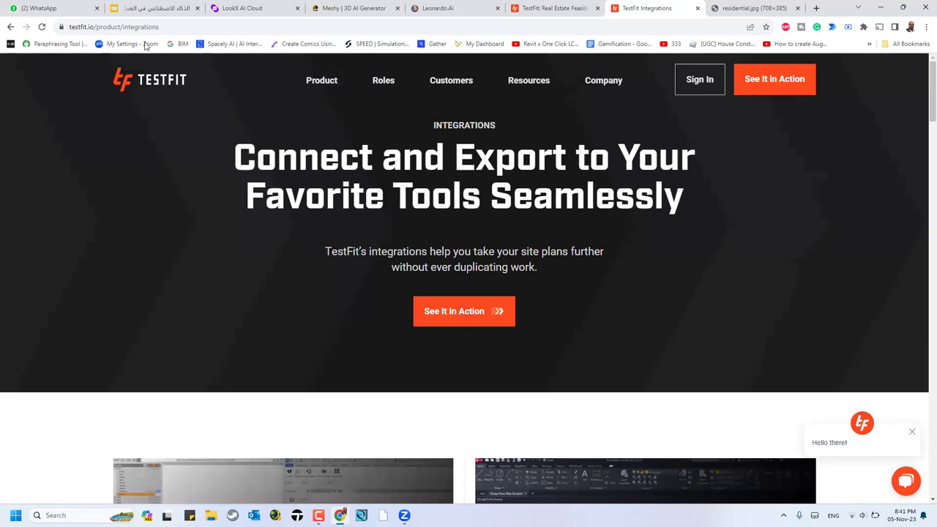
Switch to the presentation in Google Slides, visit the YouTube search link on the testfit slide and close that page.
click(136, 12)
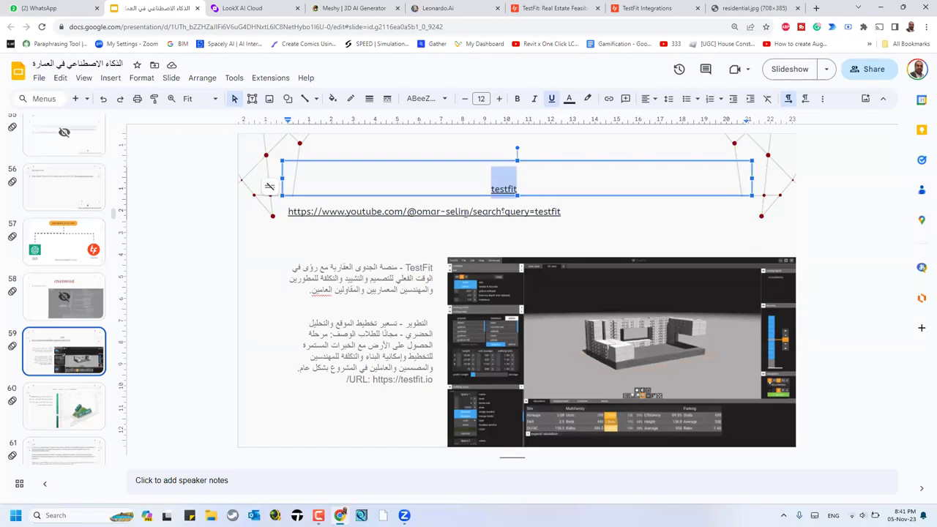
click(431, 211)
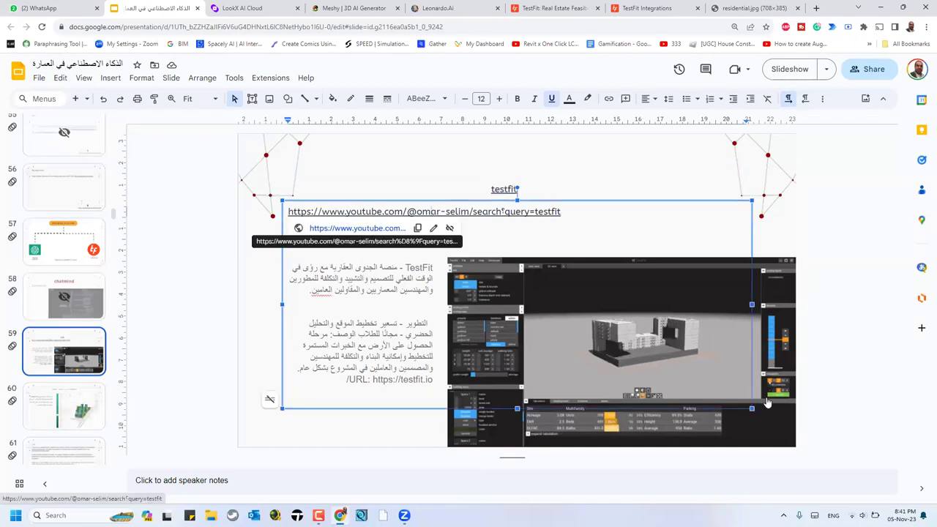
key(alt+Return)
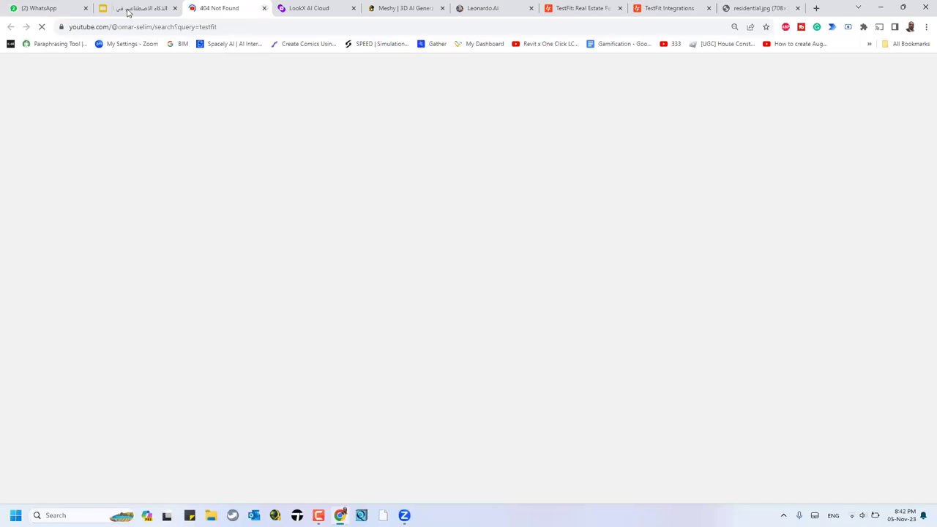
key(ctrl+w)
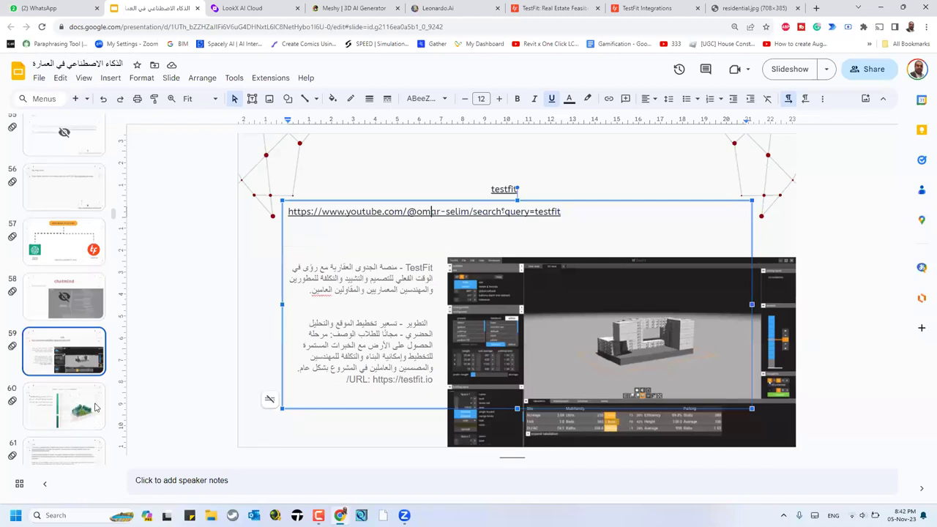
Show the Archistar slide and open the demo project link on the Conix slide.
click(62, 409)
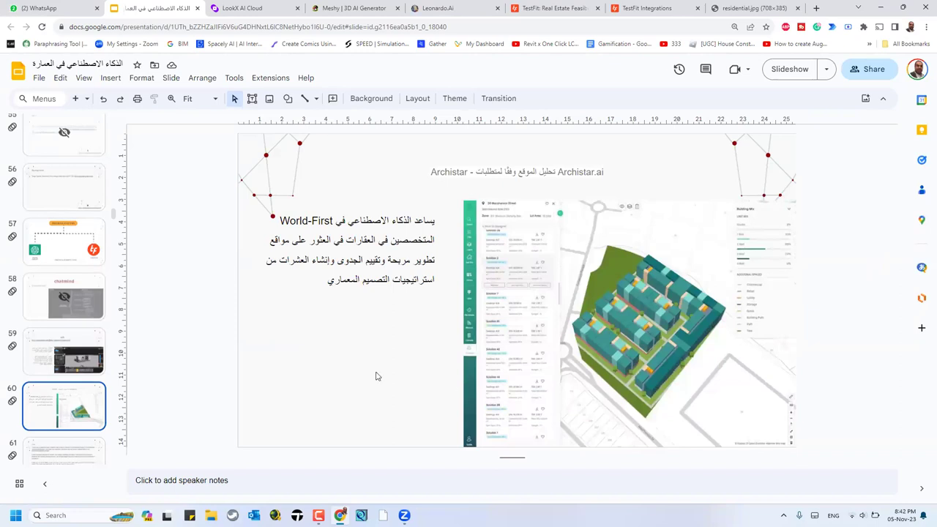
scroll(60, 257, down, 5)
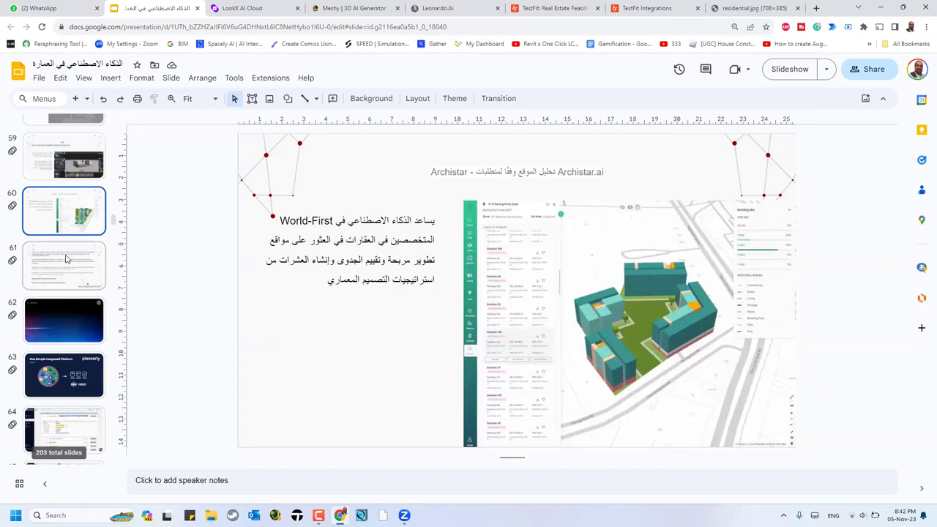
click(111, 278)
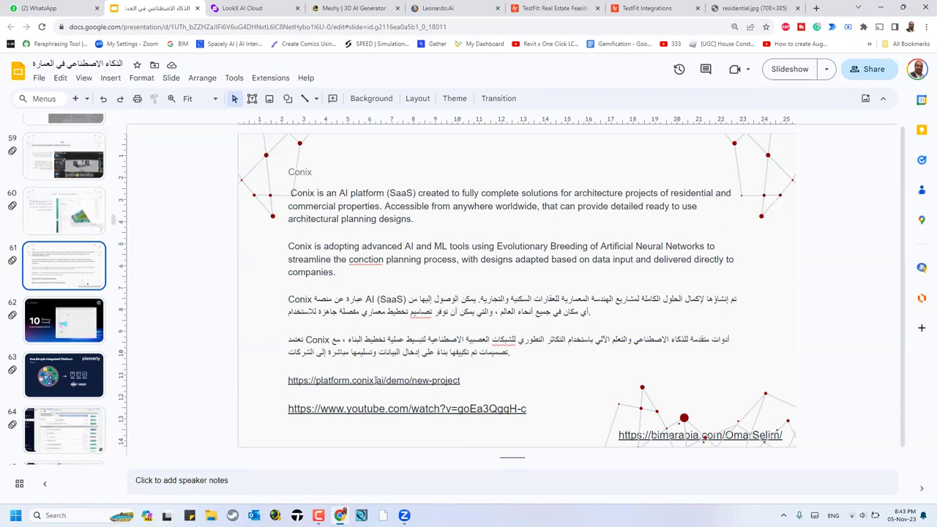
click(375, 380)
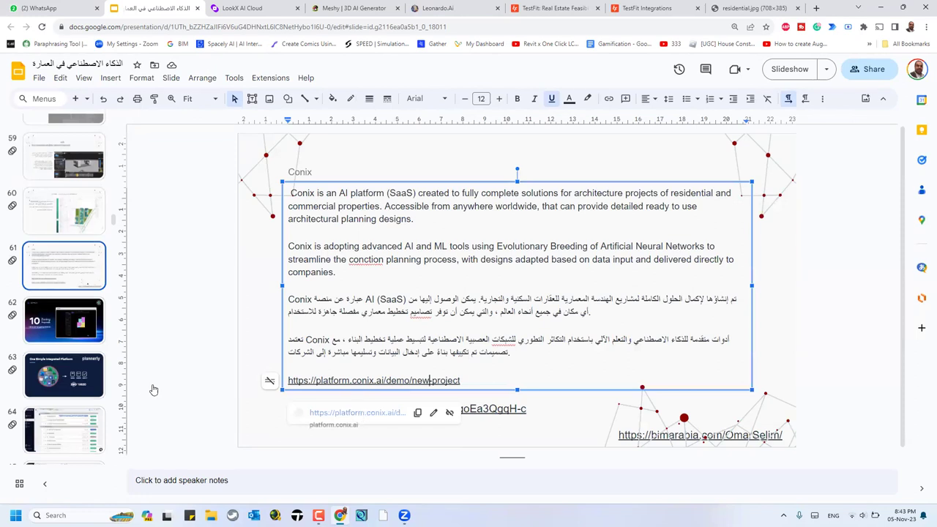
key(alt+Return)
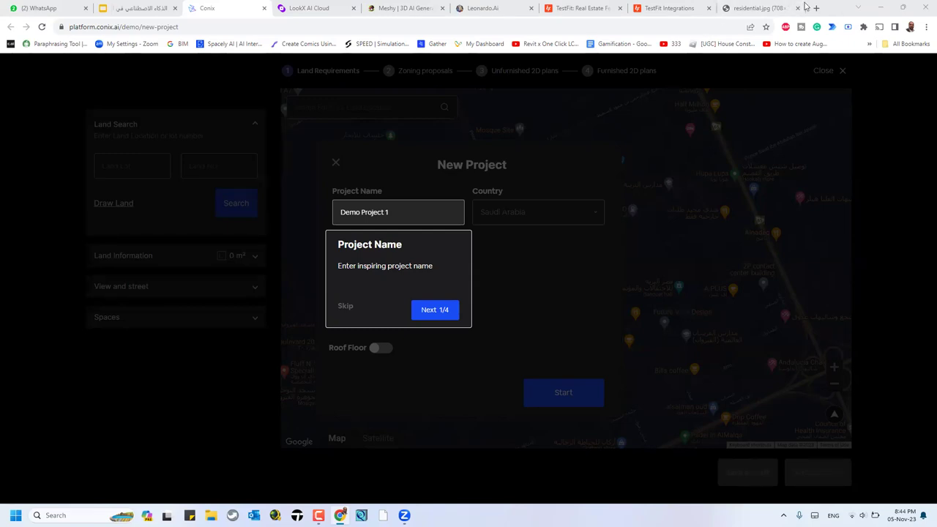
Load bard.google.com in place of the TestFit residential image.
click(742, 12)
click(668, 25)
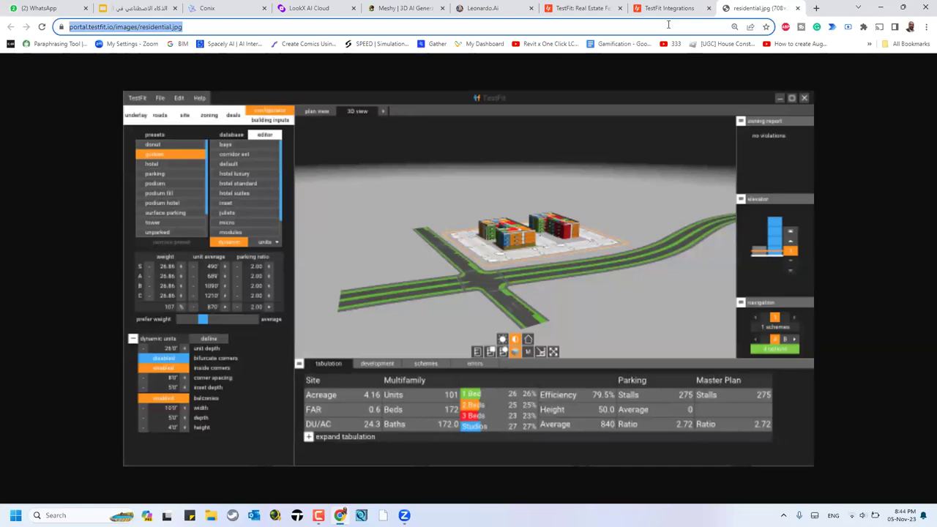
text(BARD.google.com)
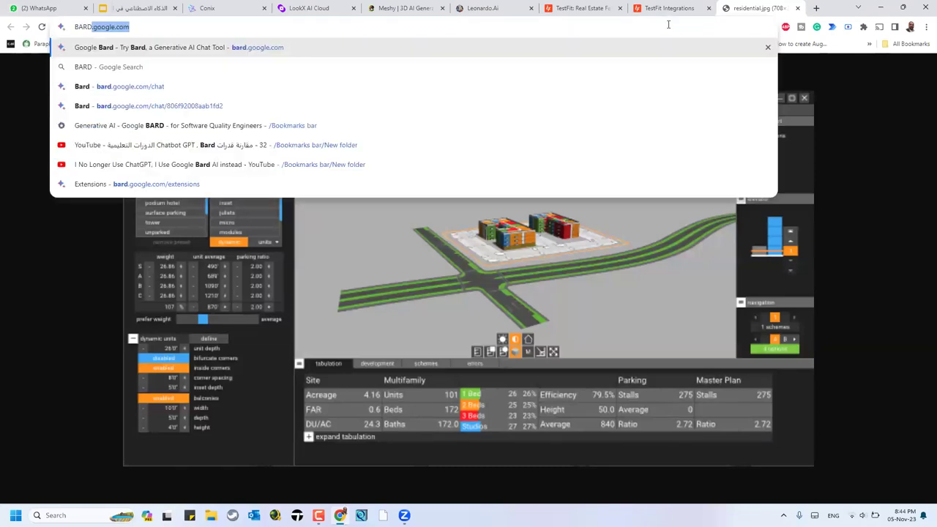
key(Return)
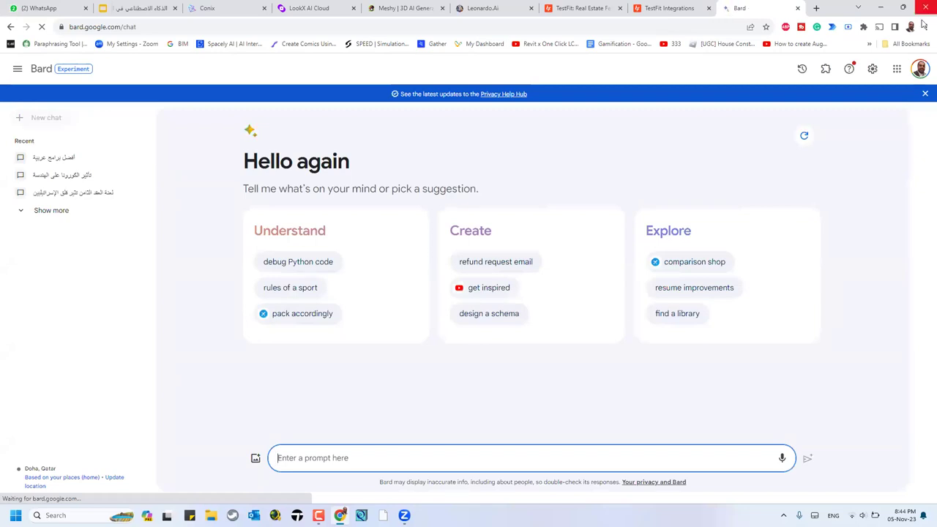
click(873, 70)
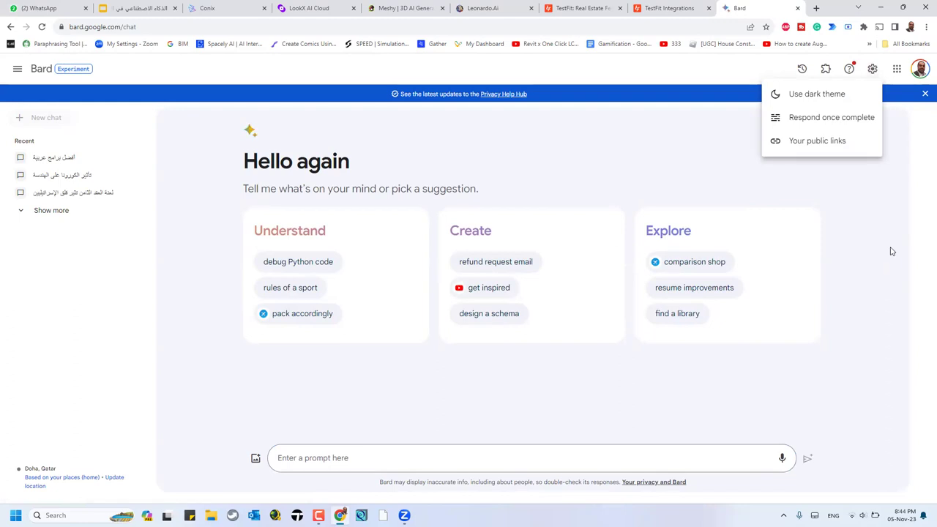
click(891, 250)
click(918, 71)
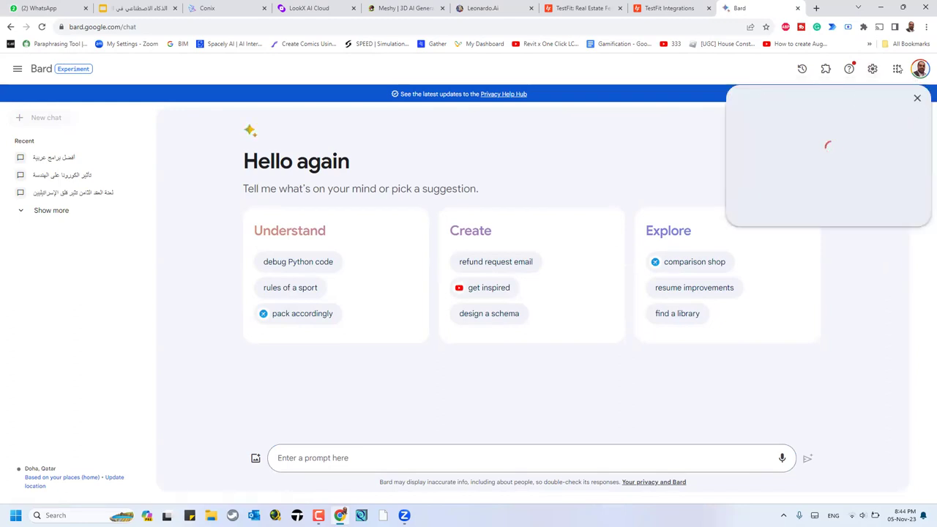
Open Bard's extensions page and review the available Google extensions.
click(820, 70)
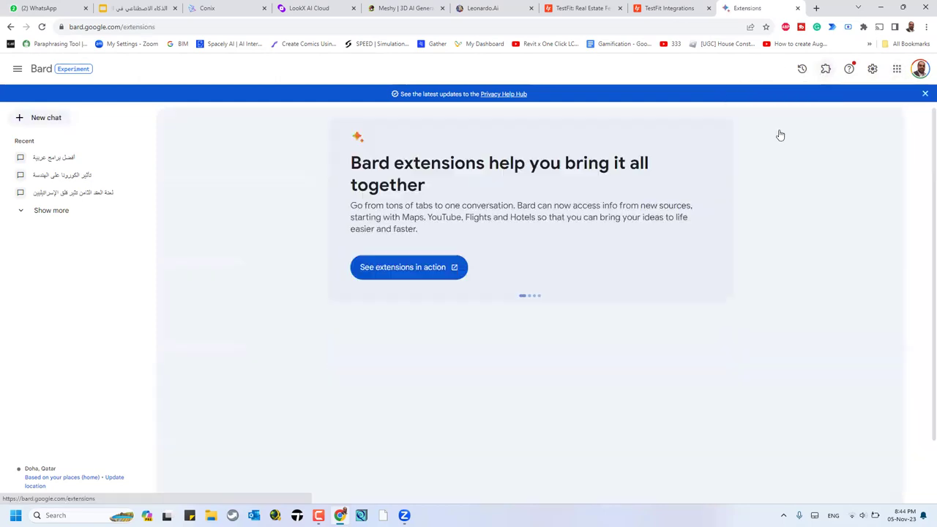
scroll(410, 310, down, 3)
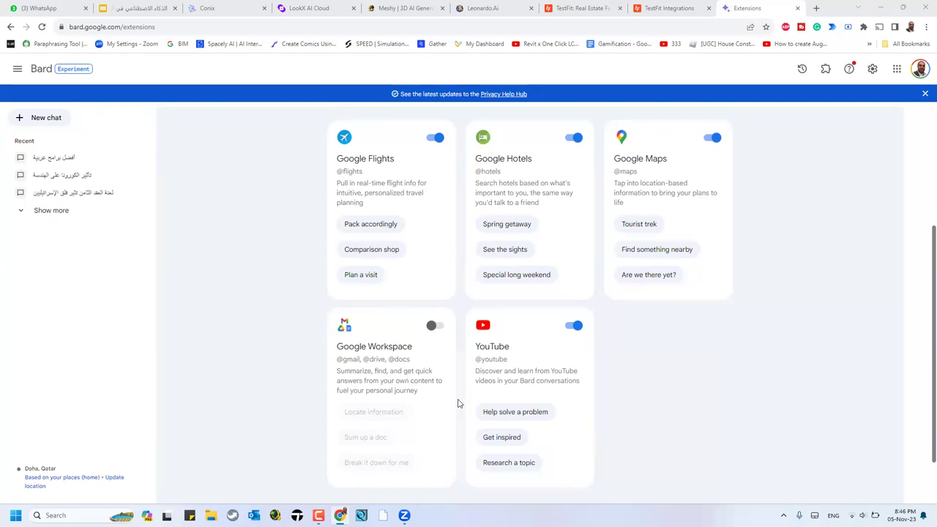
Return to the presentation's Conix slide and allow the participant's local recording request in Zoom.
click(127, 8)
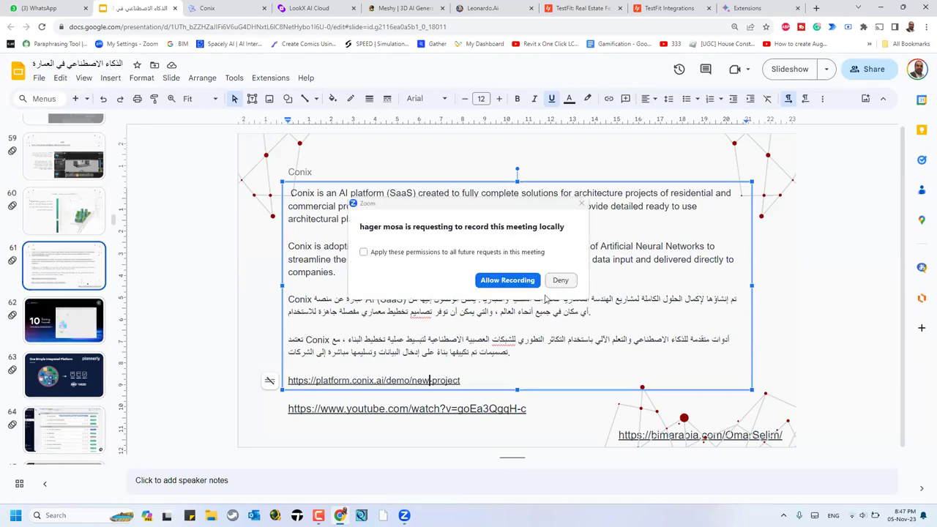
click(523, 282)
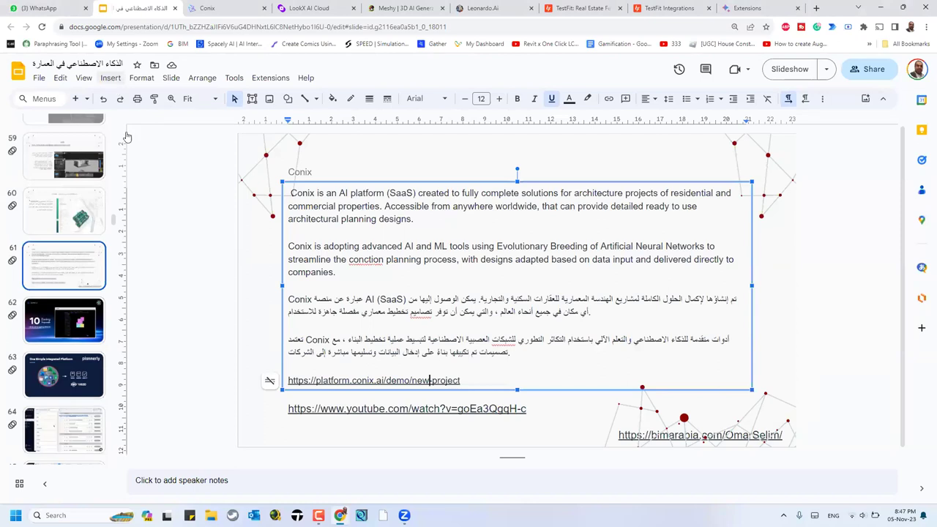
Open the Create image with Duet AI tool for inserting a generated image on the Conix slide.
click(111, 78)
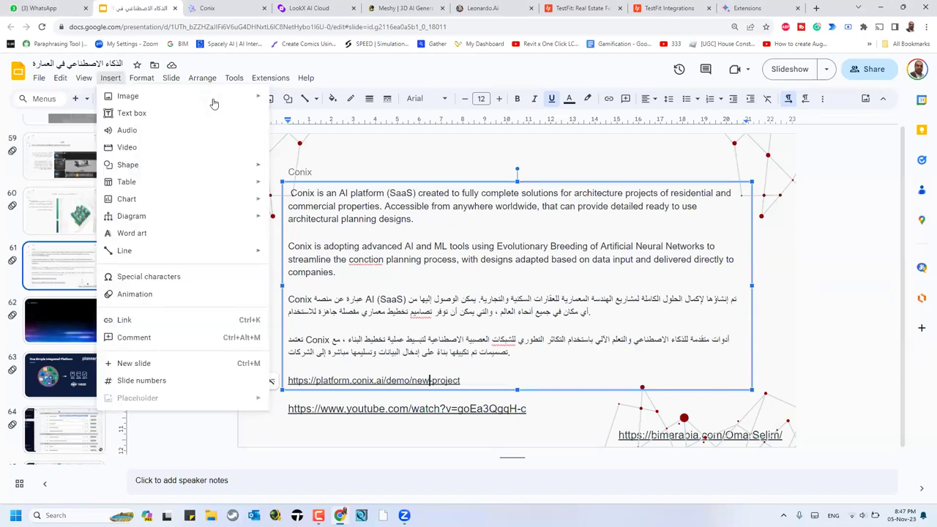
key(Escape)
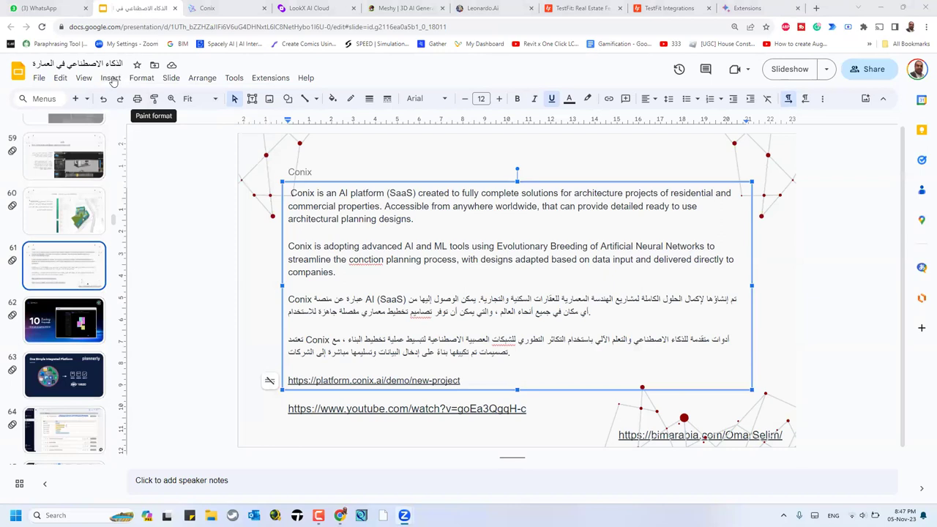
click(112, 78)
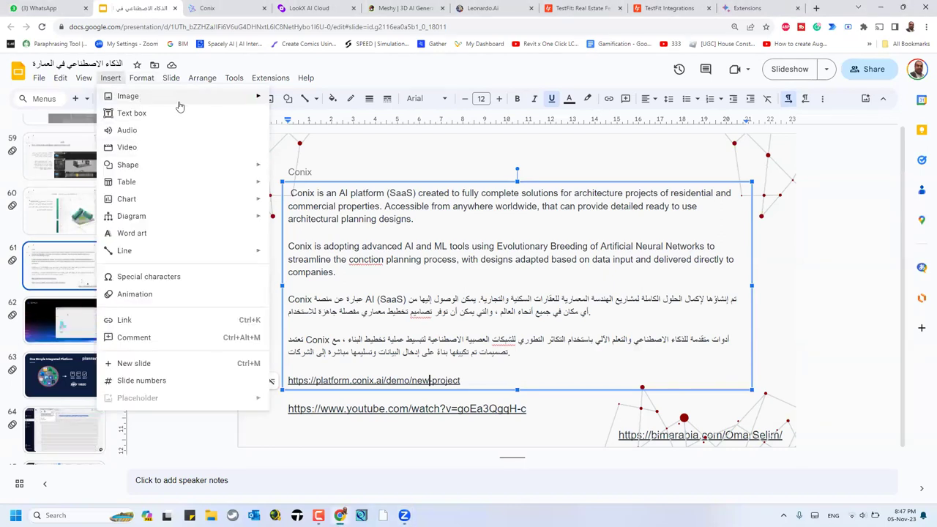
mouse_move(181, 103)
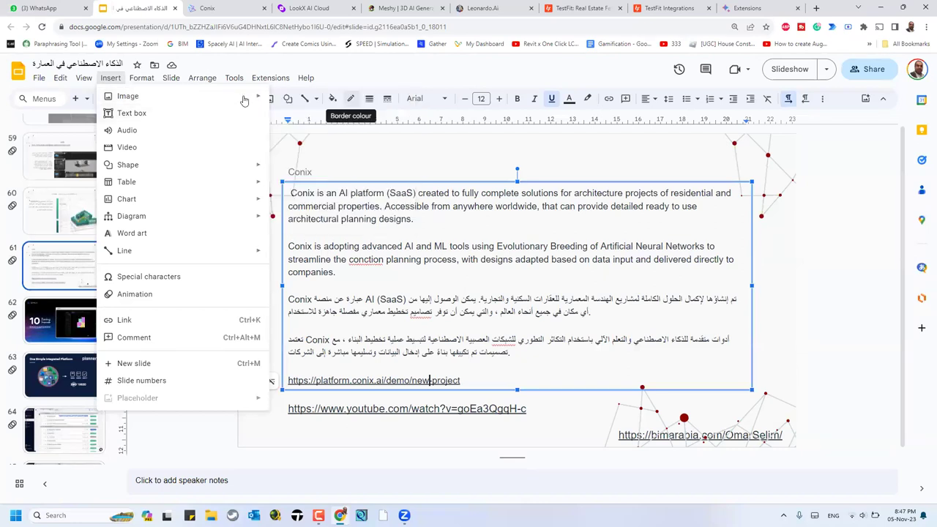
mouse_move(244, 99)
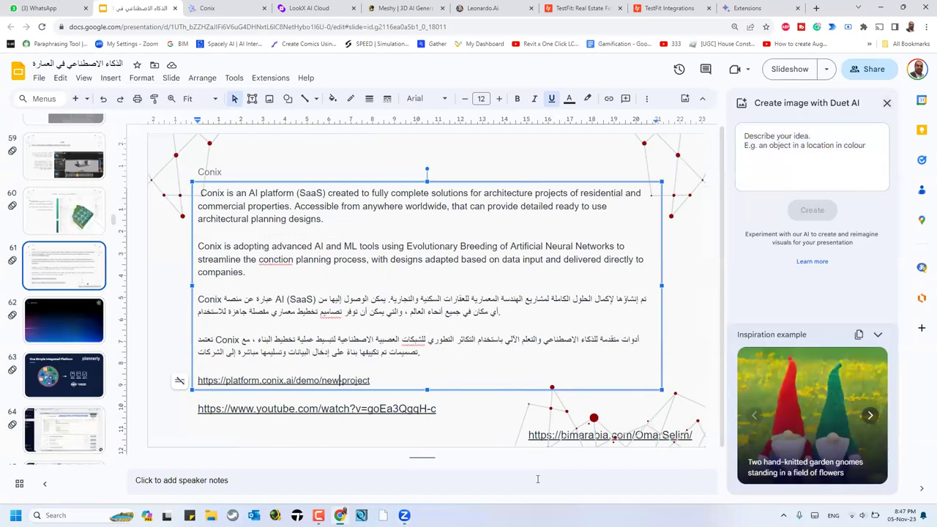
Enter "architecture project", taken from the Conix slide's first paragraph, as the Duet AI image description.
click(797, 148)
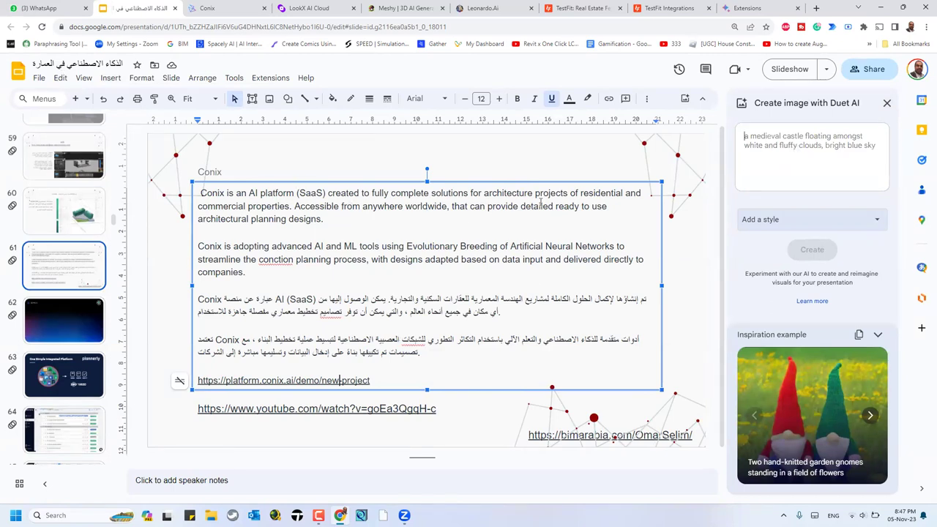
click(567, 192)
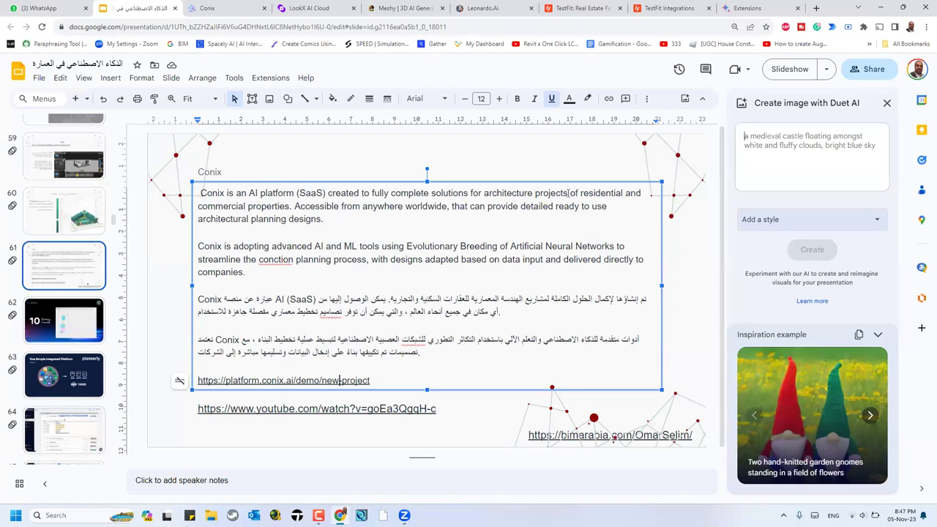
key(ctrl+shift+Left)
key(ctrl+shift+Left)
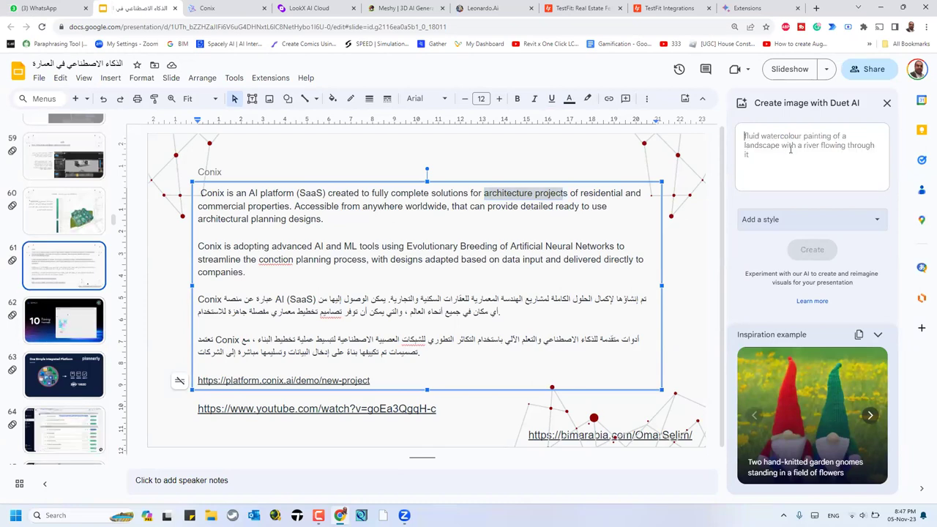
text(architecture project)
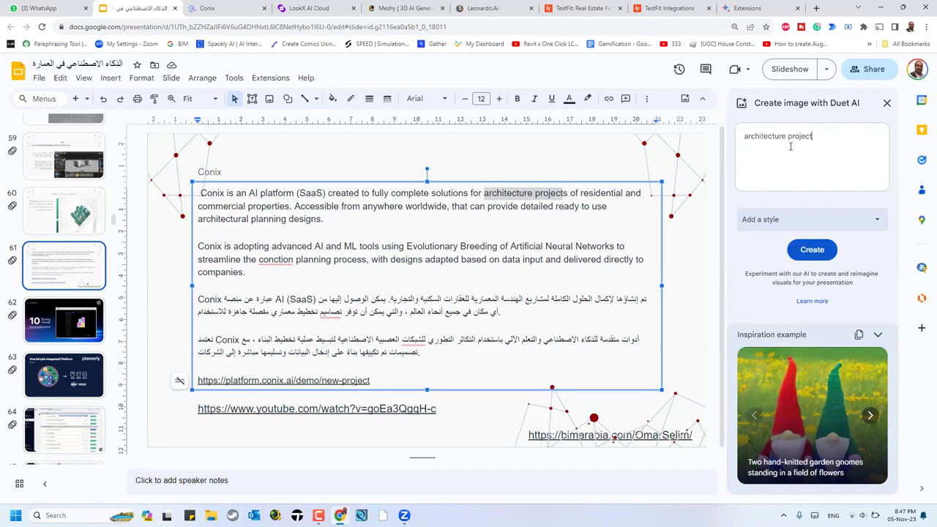
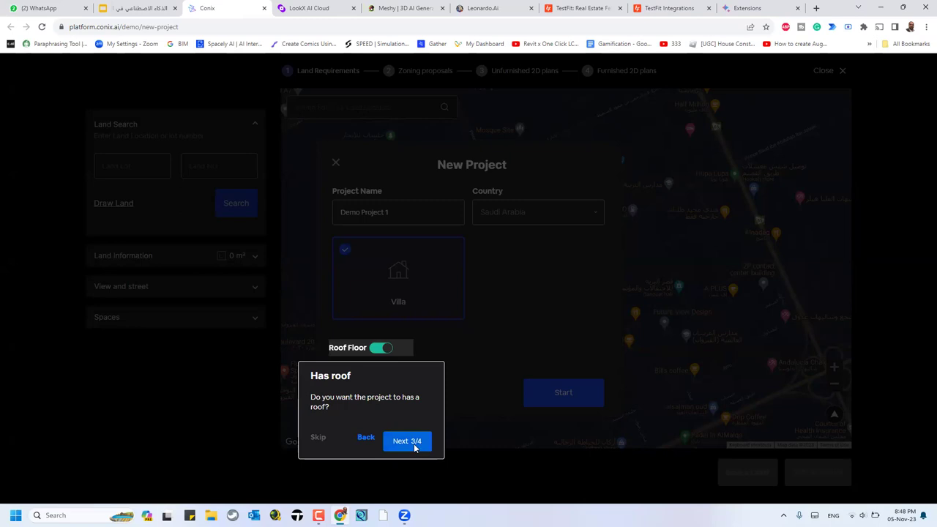
Set up the Conix demo villa as Demo Project 1, try to start it, and turn off its roof floor.
click(615, 357)
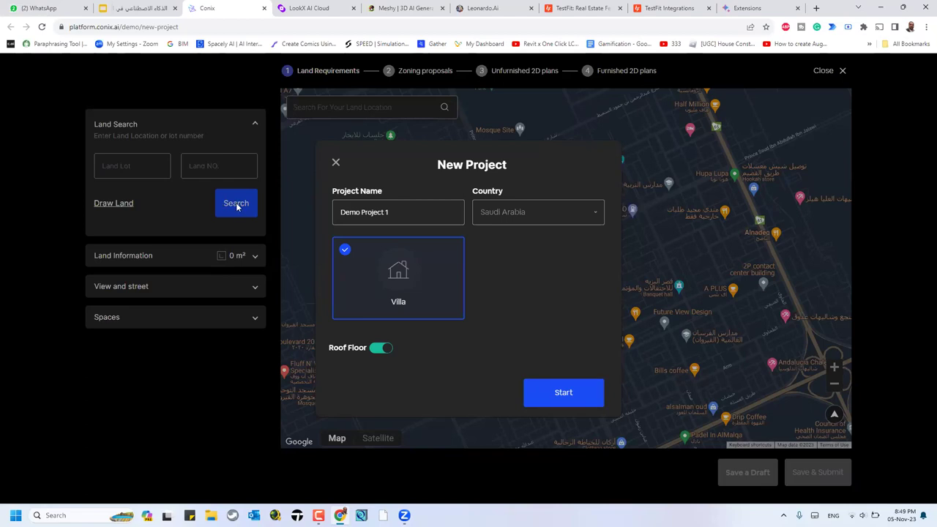
click(422, 210)
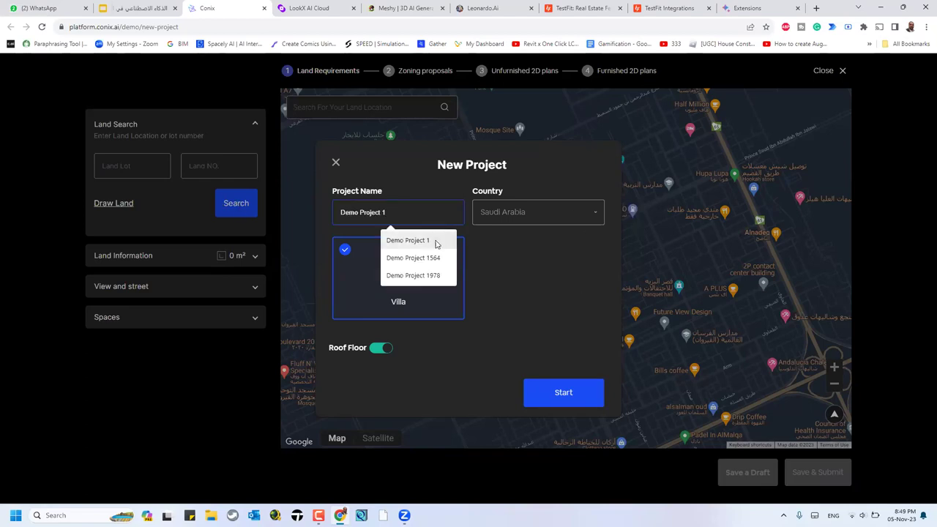
click(435, 241)
click(564, 393)
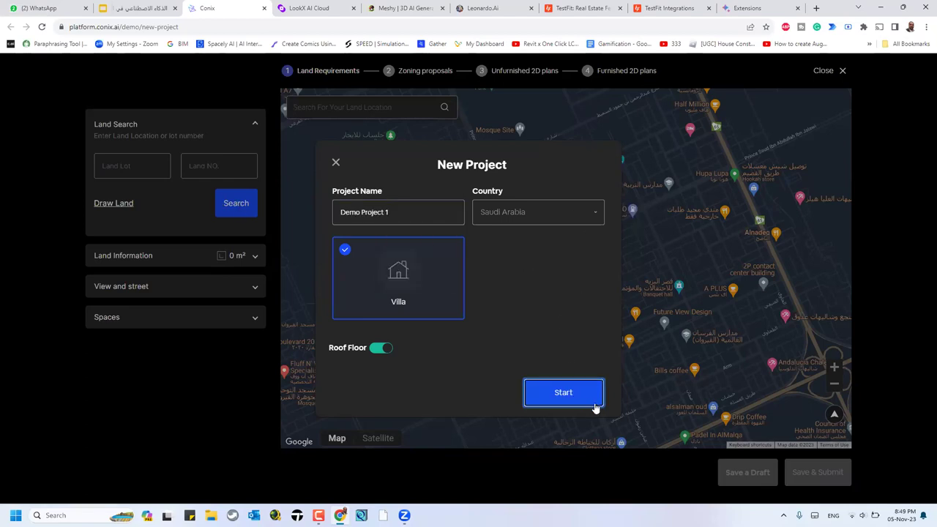
click(599, 388)
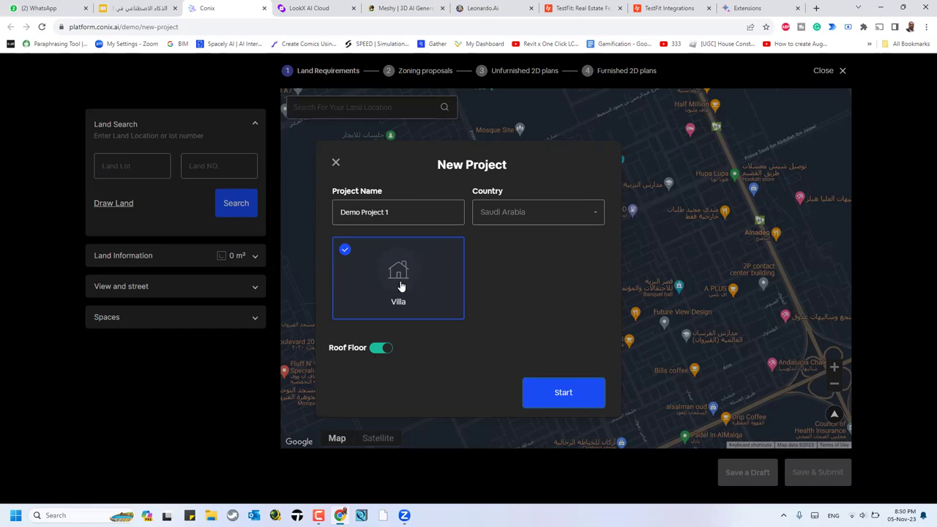
click(385, 349)
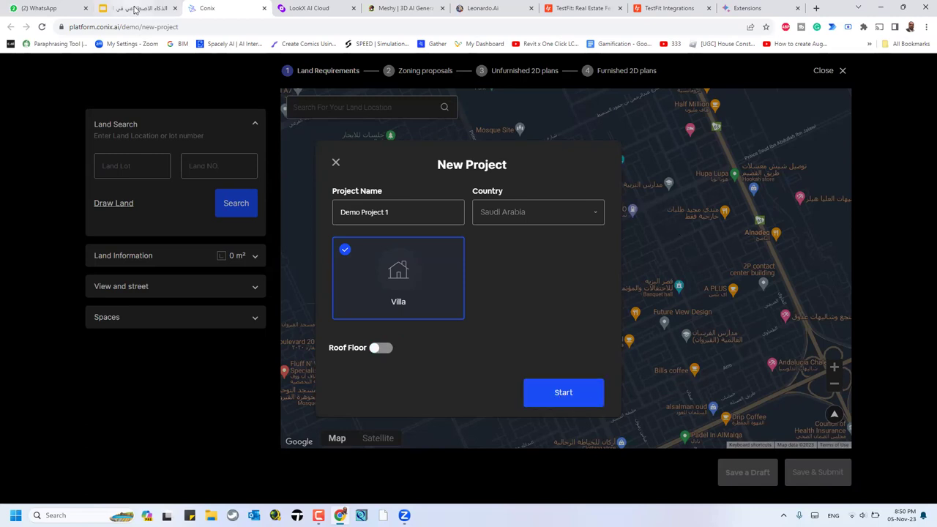
Return to the presentation, wait for the unresponsive page, and review the Conix zoning proposals slide.
key(ctrl+shift+Tab)
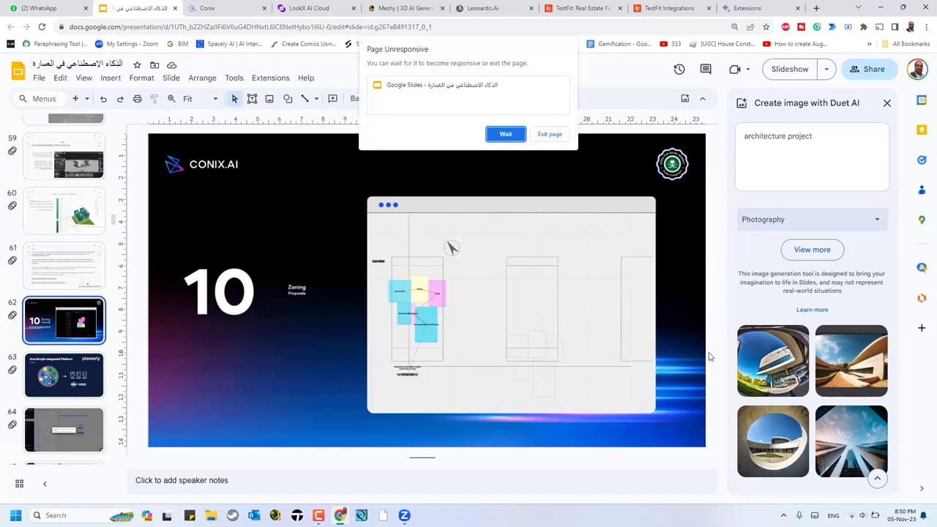
click(517, 139)
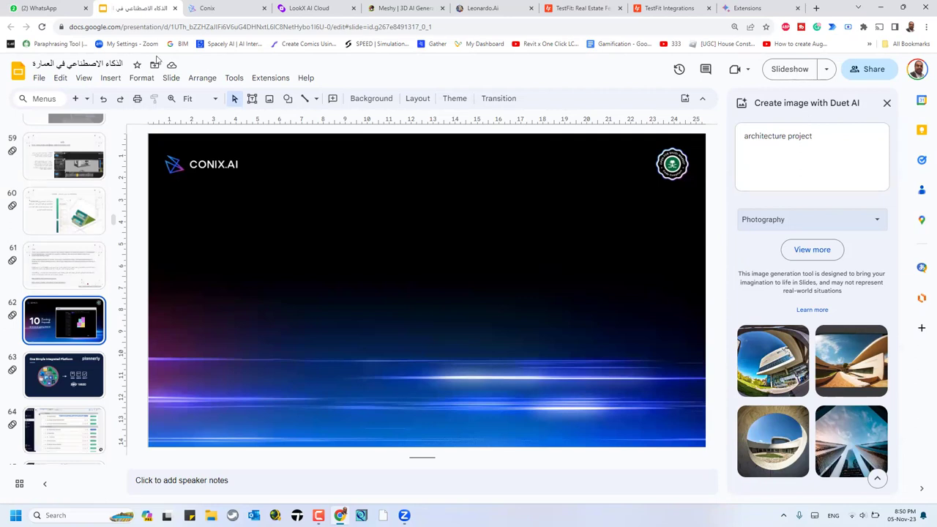
key(Down)
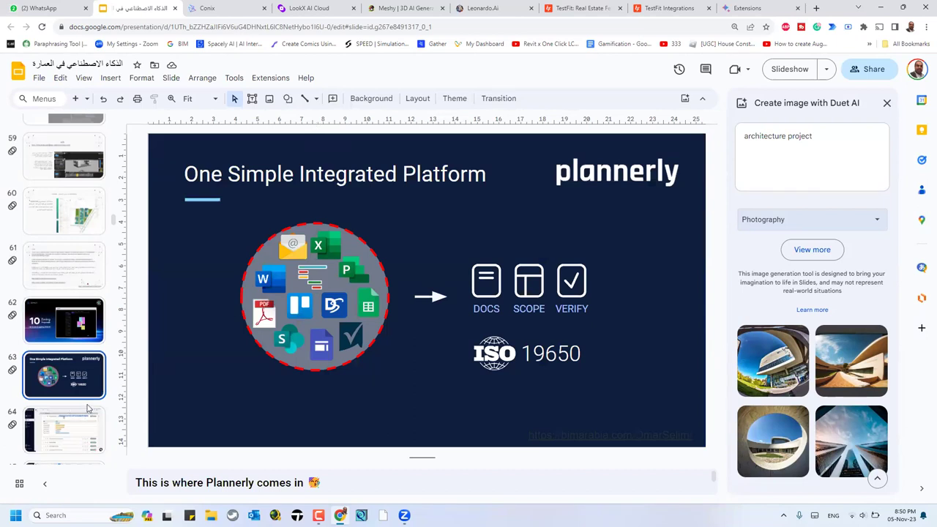
key(Up)
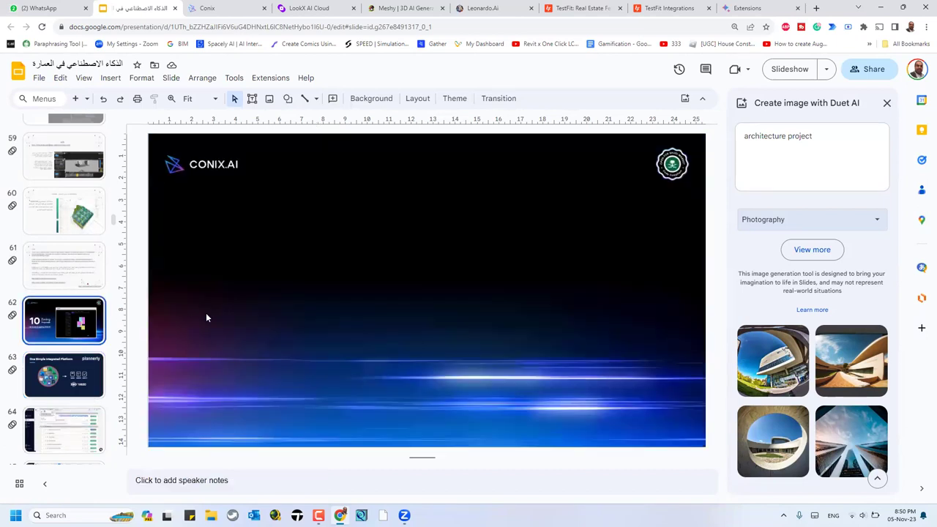
click(68, 316)
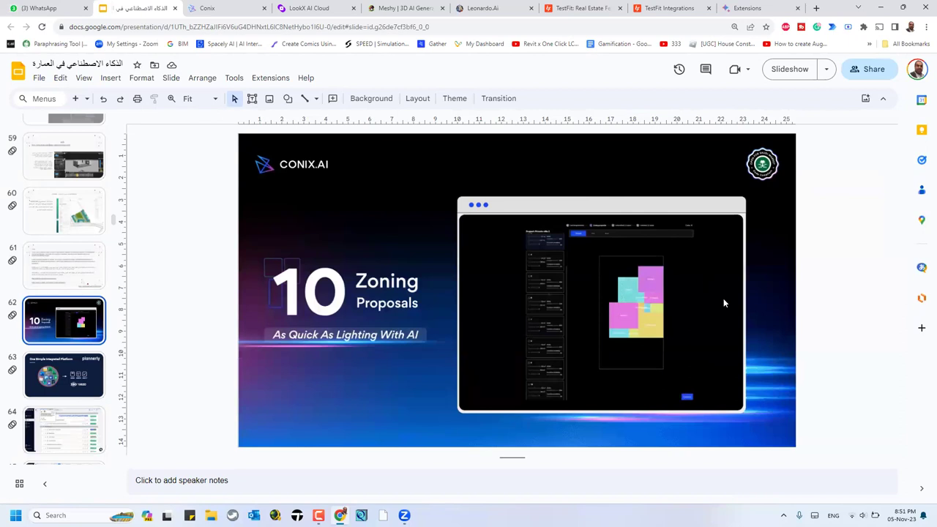
Go back to the Conix demo project, check the country options, and try again to start the villa project.
click(220, 10)
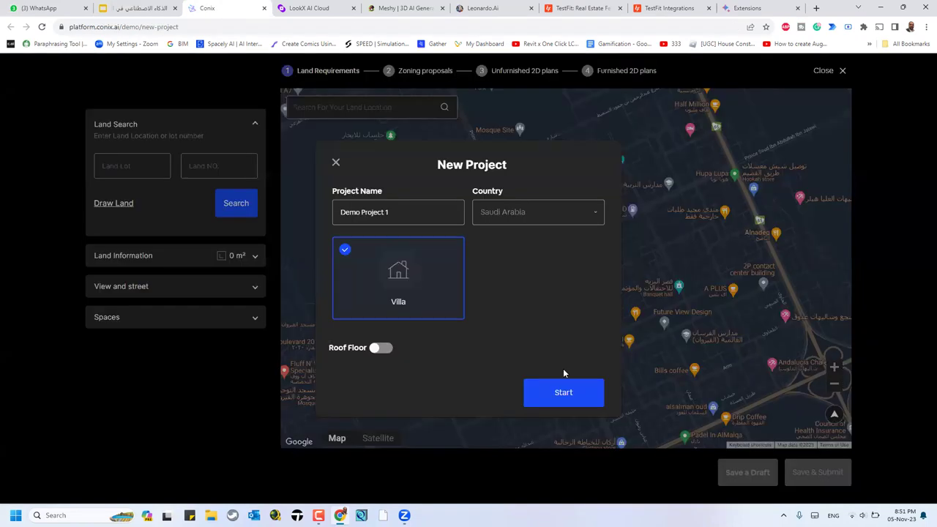
click(574, 212)
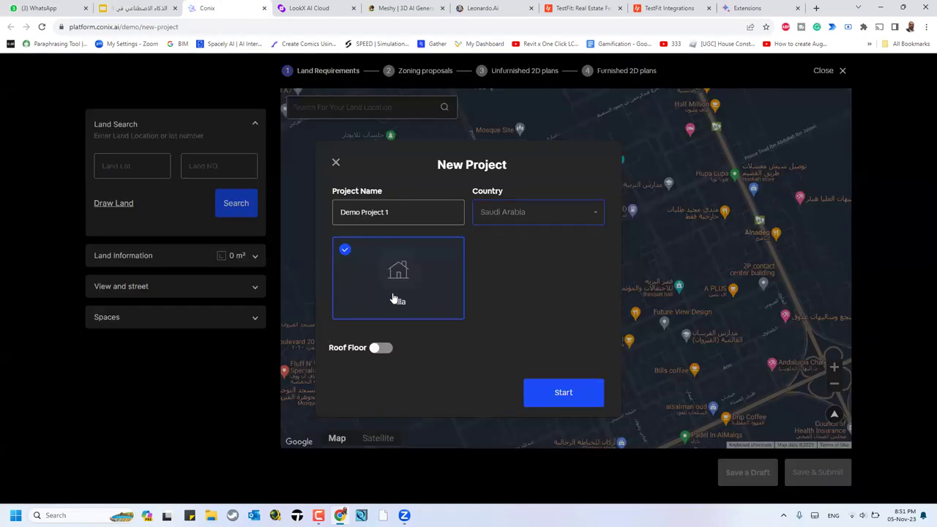
click(562, 390)
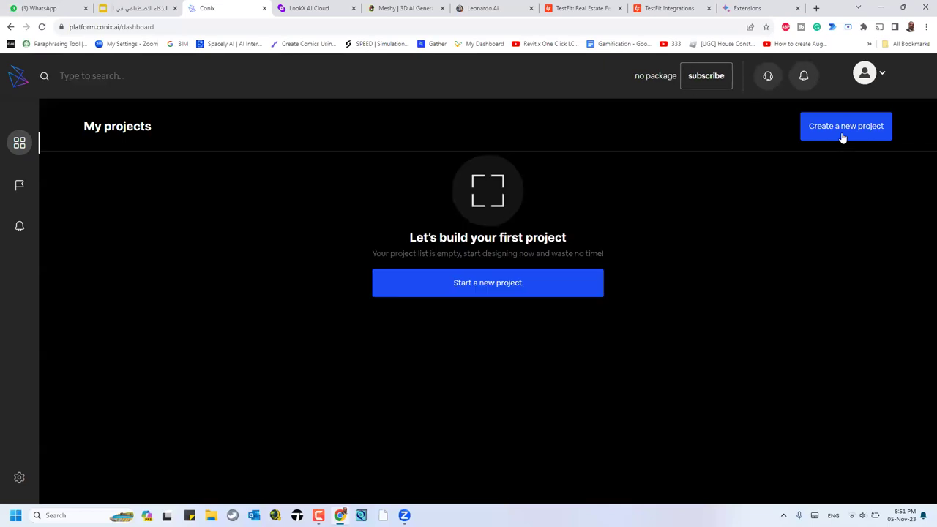
Open a new Conix project from the dashboard and try to start it as Demo Project 1.
click(694, 301)
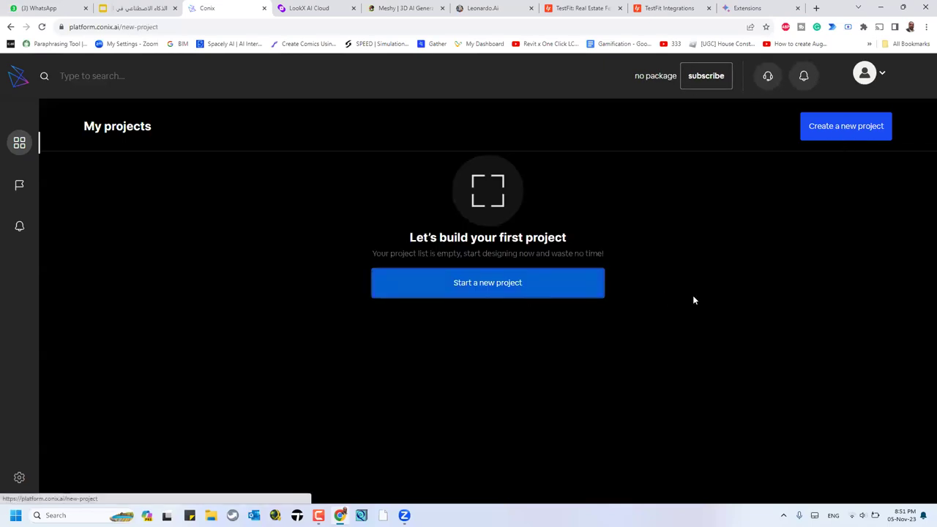
click(389, 237)
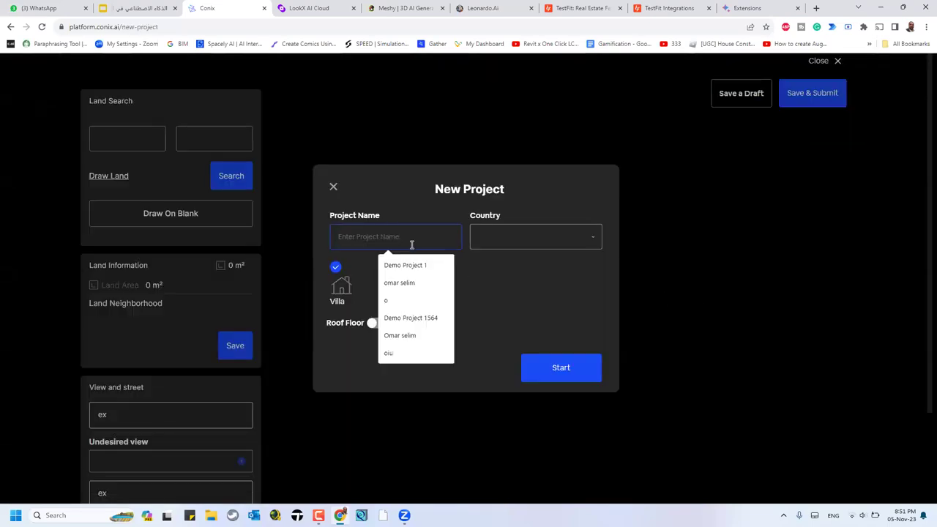
click(408, 268)
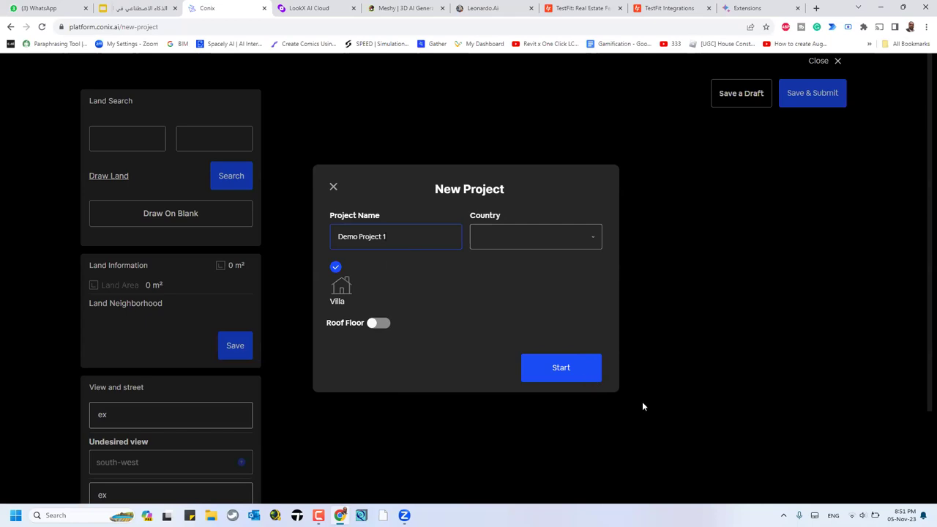
click(569, 401)
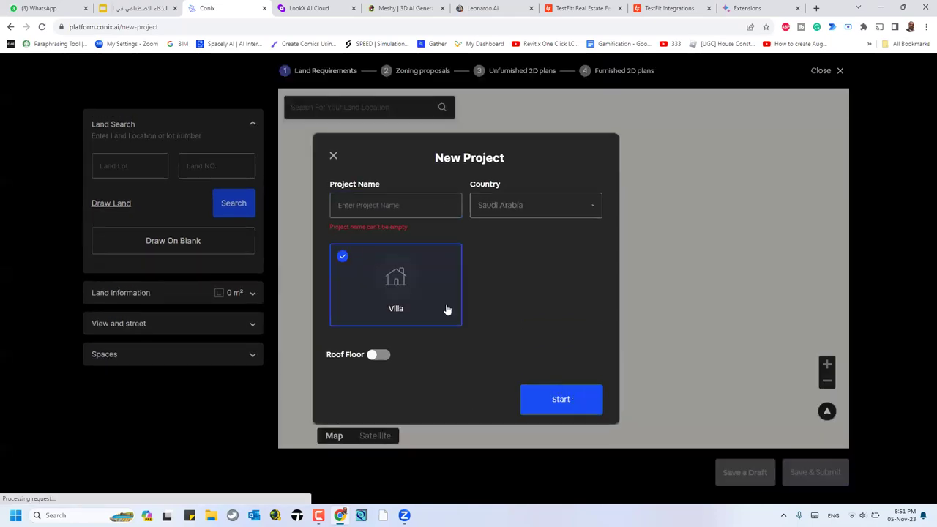
Enter a first name as the new villa project's name and try to start the project.
click(390, 199)
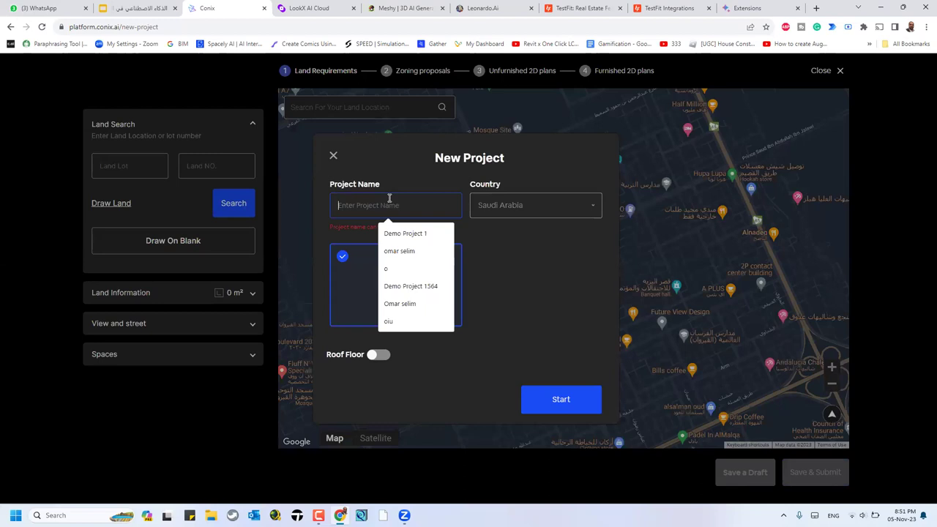
text(OMAR)
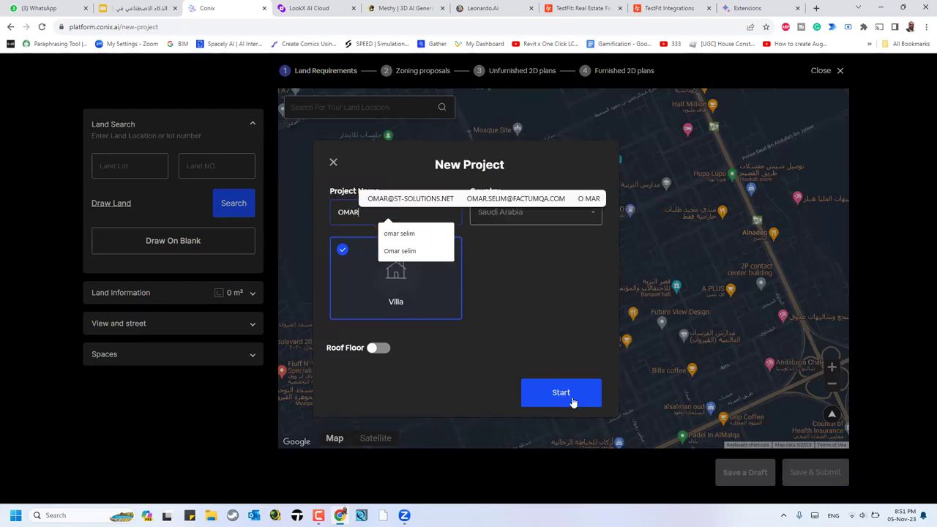
click(571, 400)
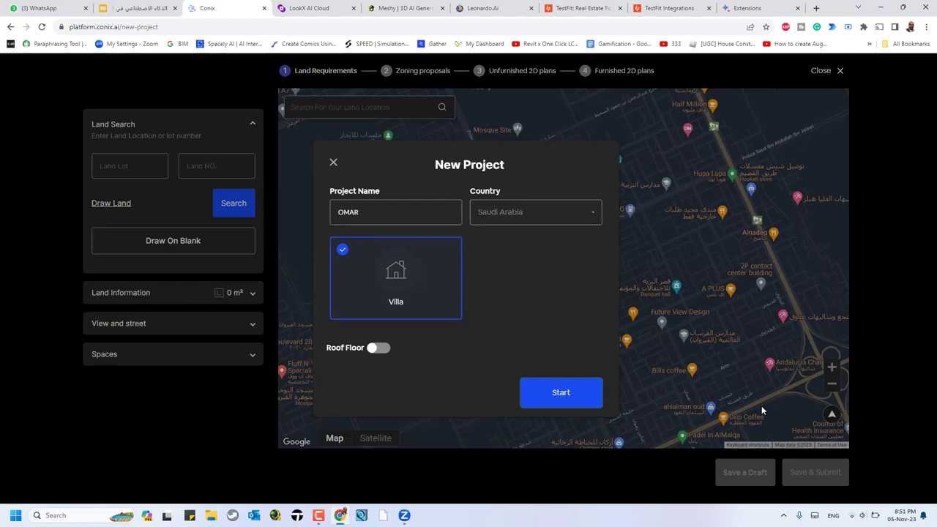
click(582, 401)
Turn on the villa project's roof floor, retry starting it, and try to dismiss the New Project dialog.
click(379, 348)
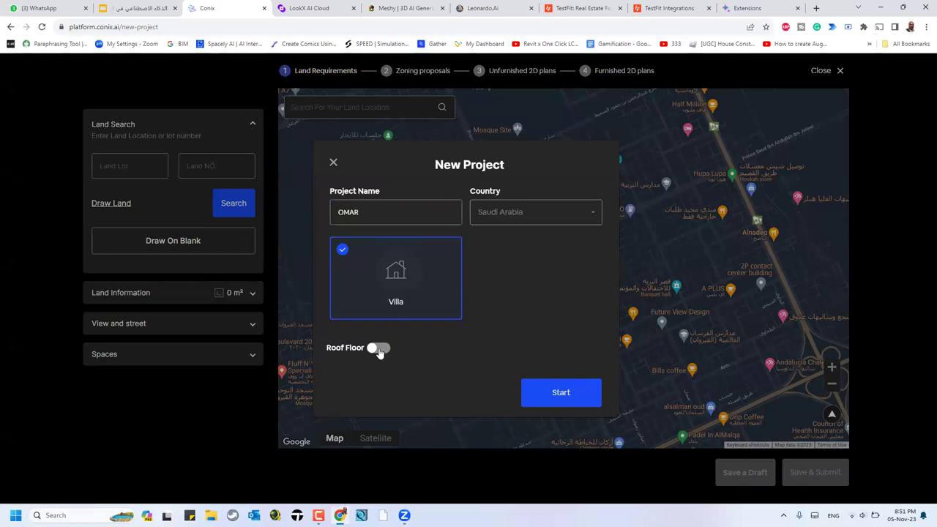
click(551, 404)
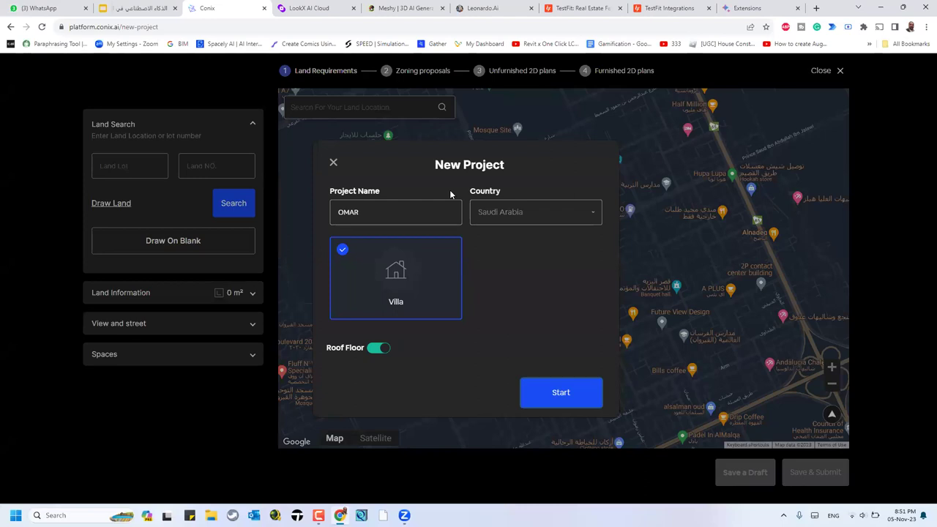
click(336, 174)
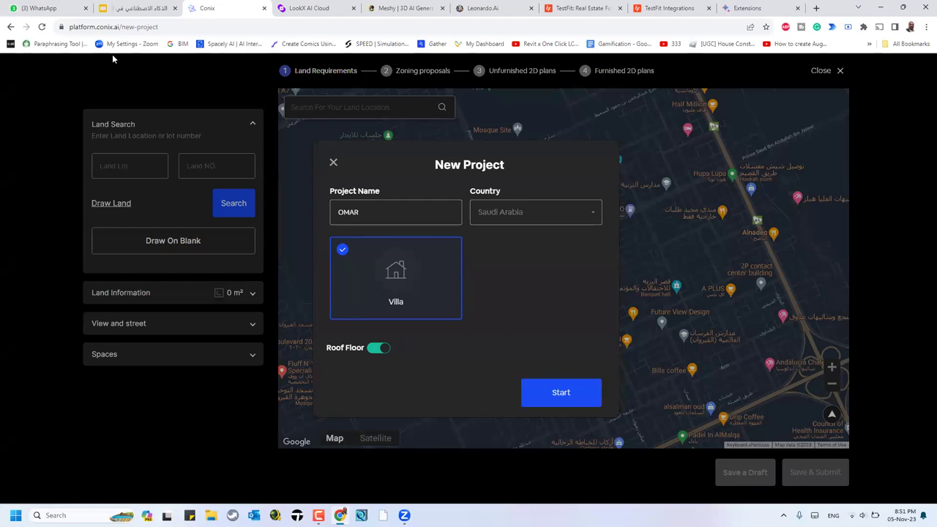
Return to the presentation and go through the Plannerly slides up to the model verification slide.
click(136, 7)
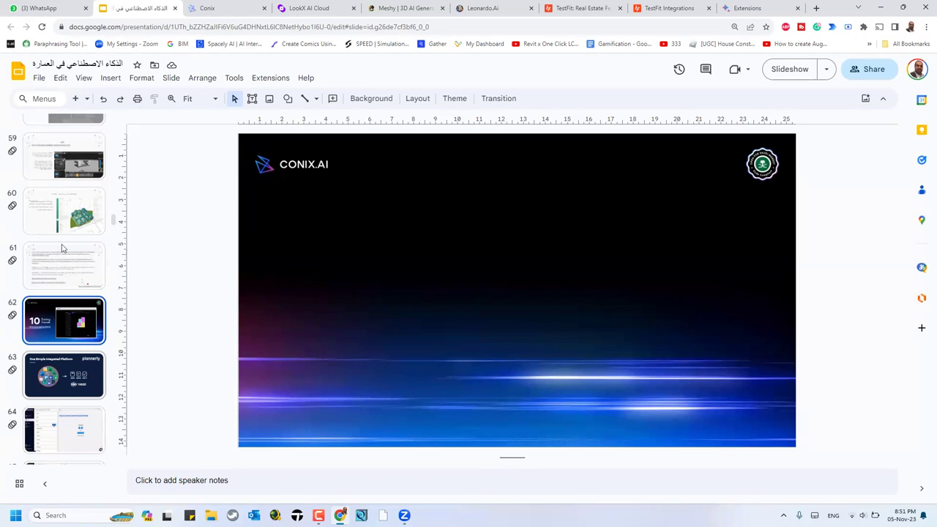
key(Down)
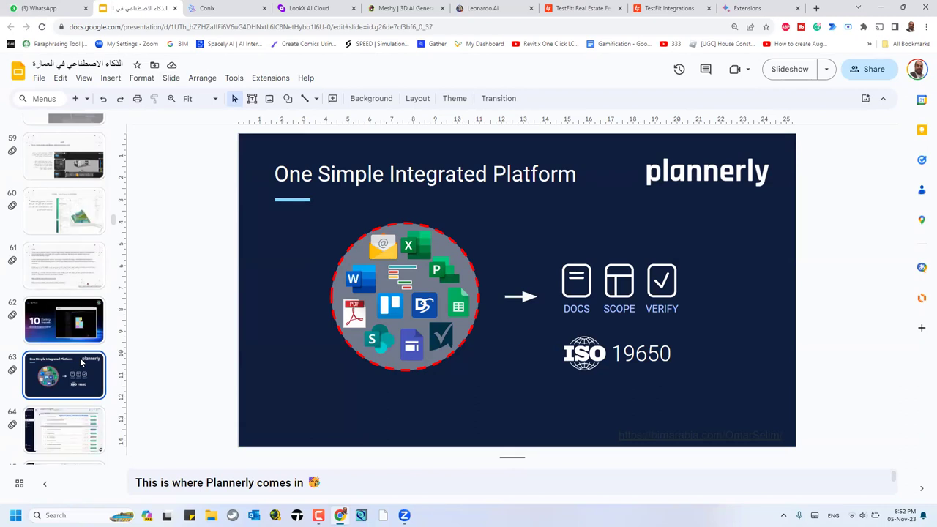
key(Down)
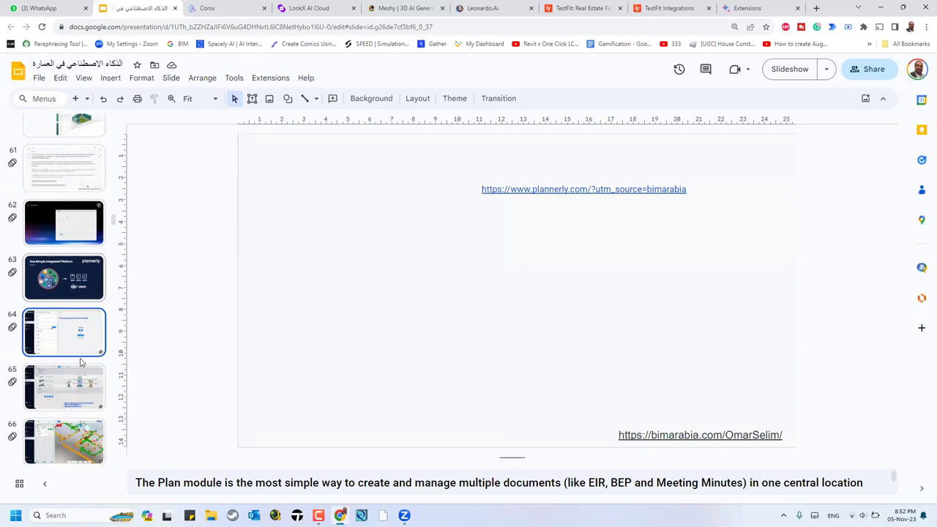
key(Down)
key(Down)
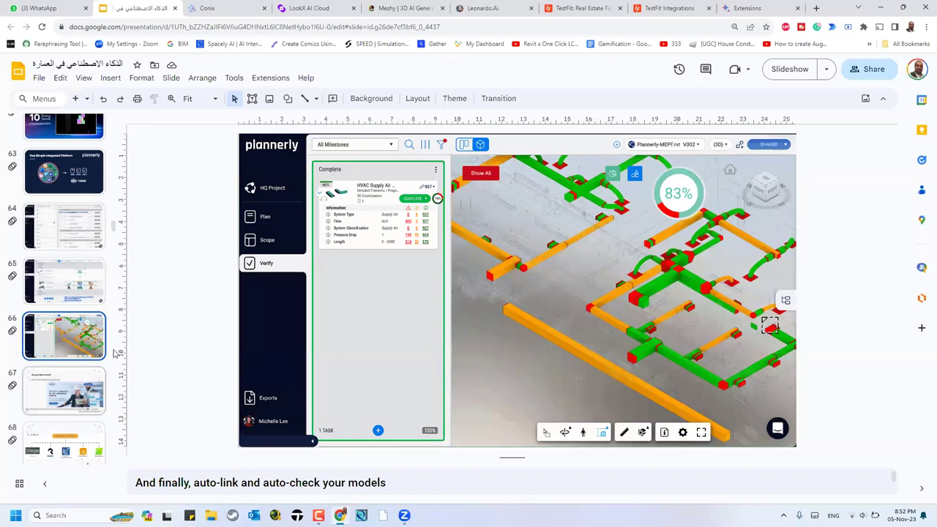
Review the Documentcrunch slide and move on to the Cetopo slide.
click(81, 407)
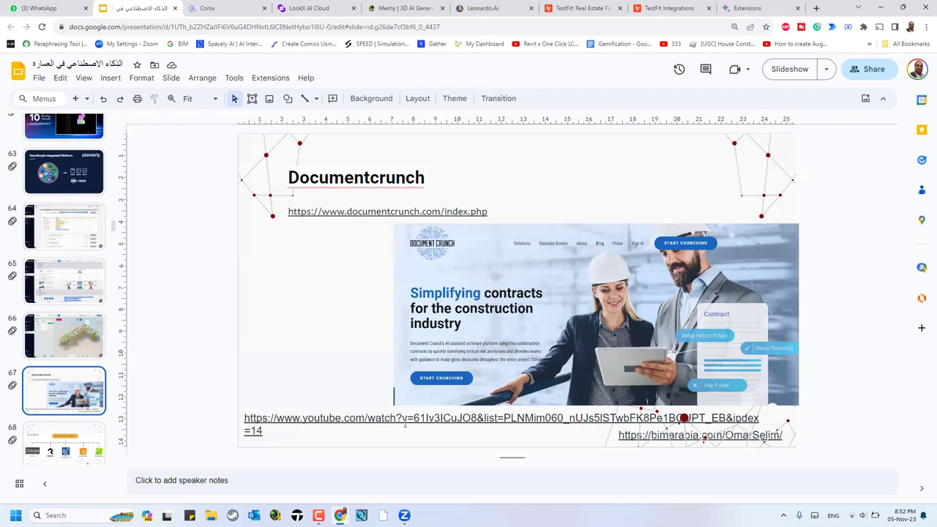
scroll(70, 281, down, 2)
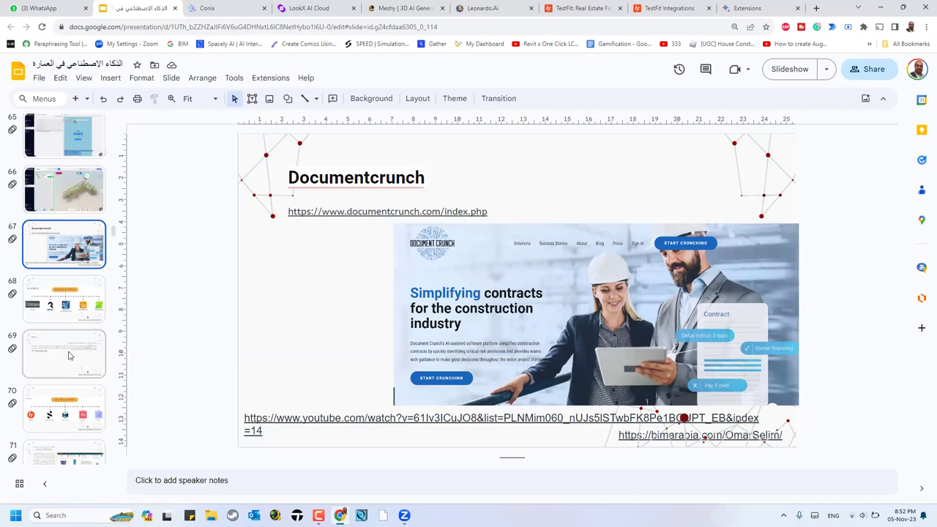
key(Down)
key(Down)
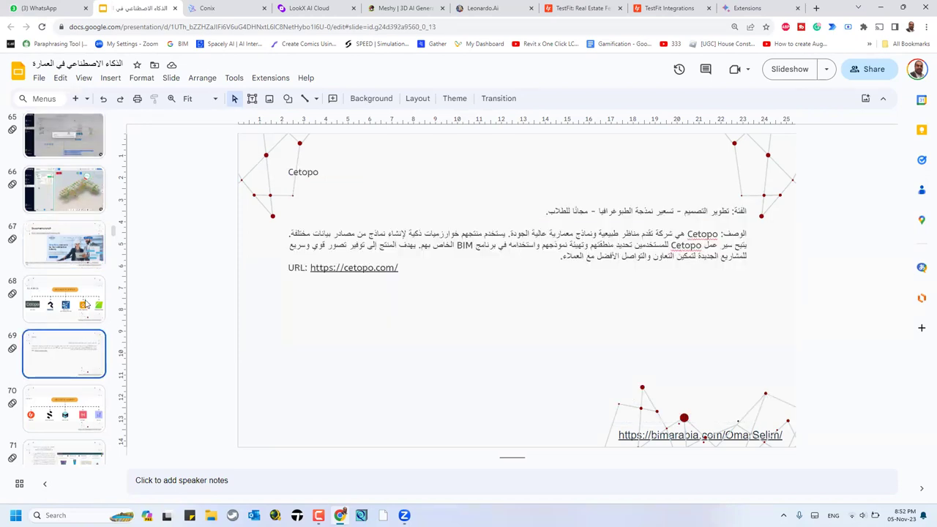
Review the geological survey slide, then open the Cetopo website from the link on the Cetopo slide.
click(85, 303)
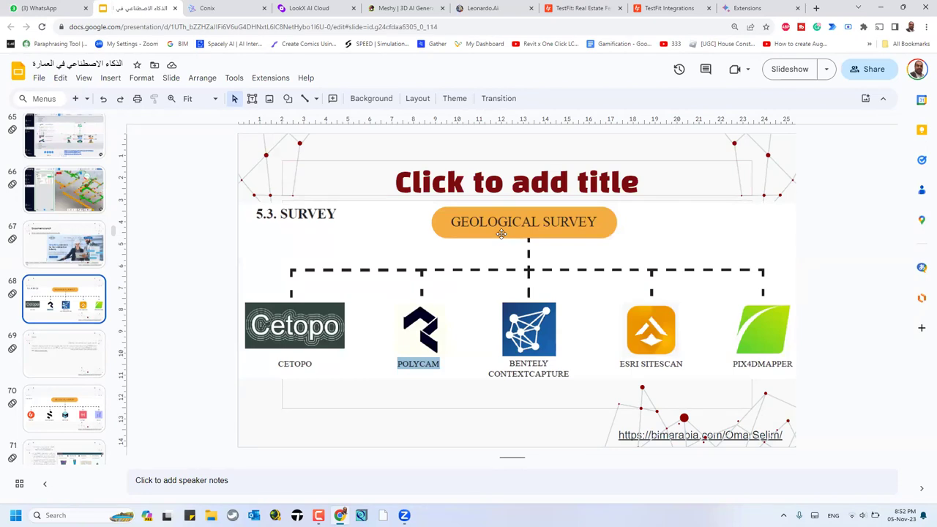
key(Page_Down)
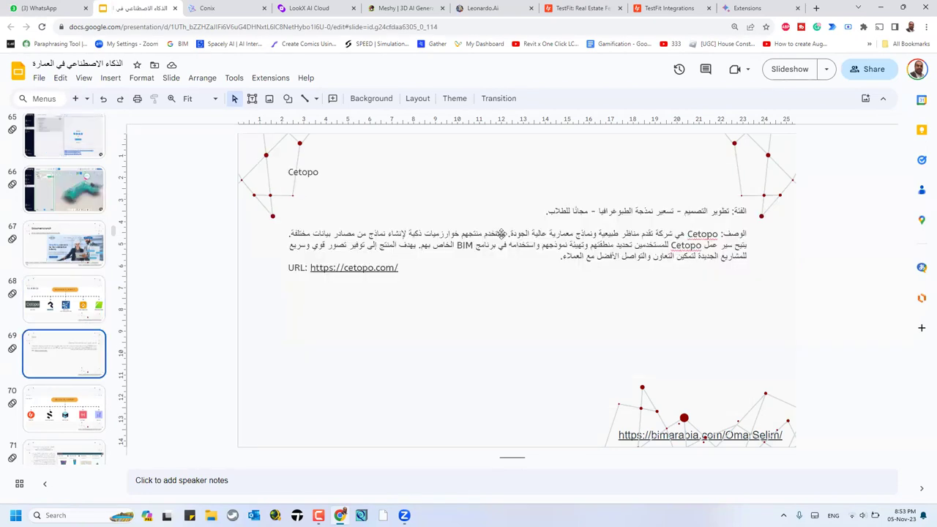
click(380, 276)
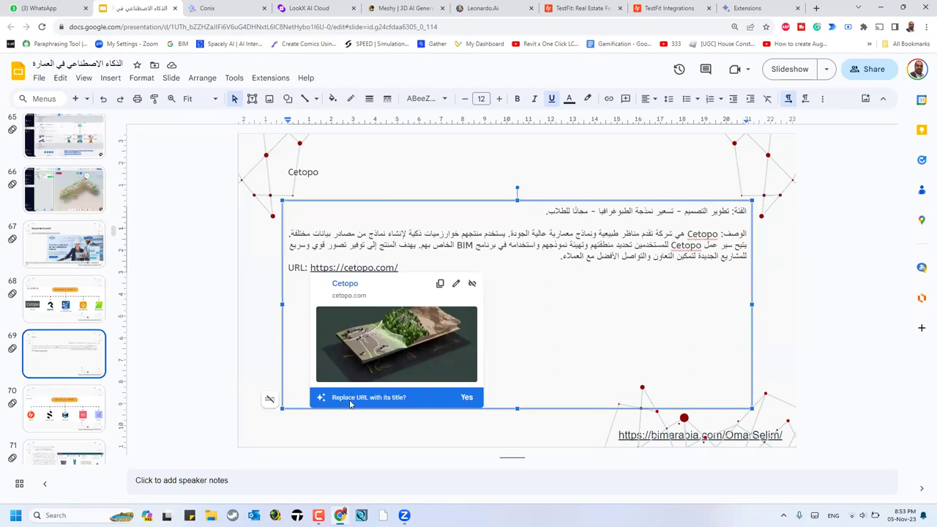
click(347, 286)
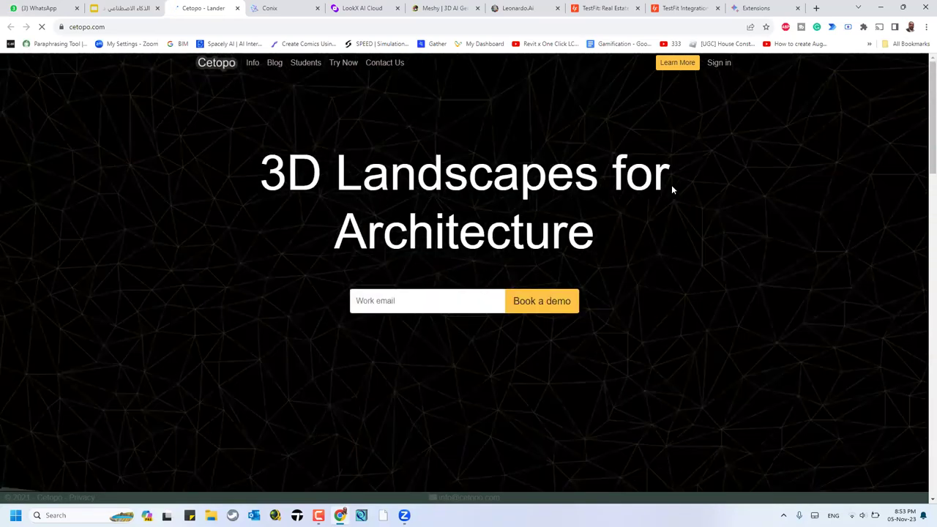
Look through the Cetopo homepage, from the 3D terrain model to the blog articles, and close the site.
scroll(751, 225, down, 5)
scroll(751, 225, down, 1)
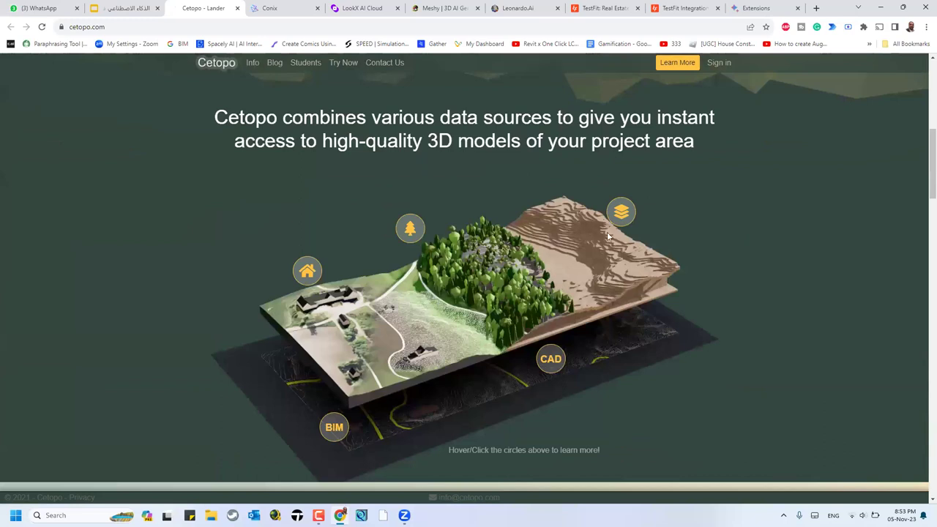
mouse_move(336, 425)
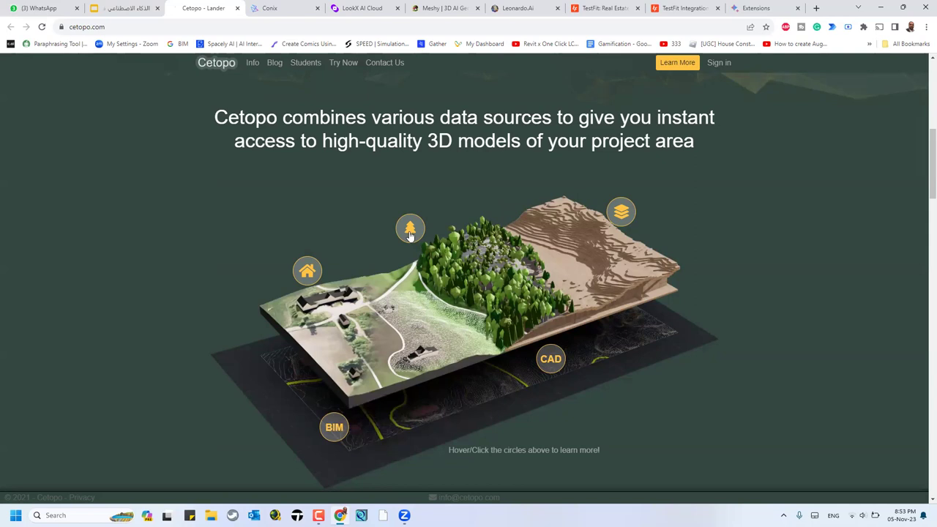
scroll(650, 320, down, 3)
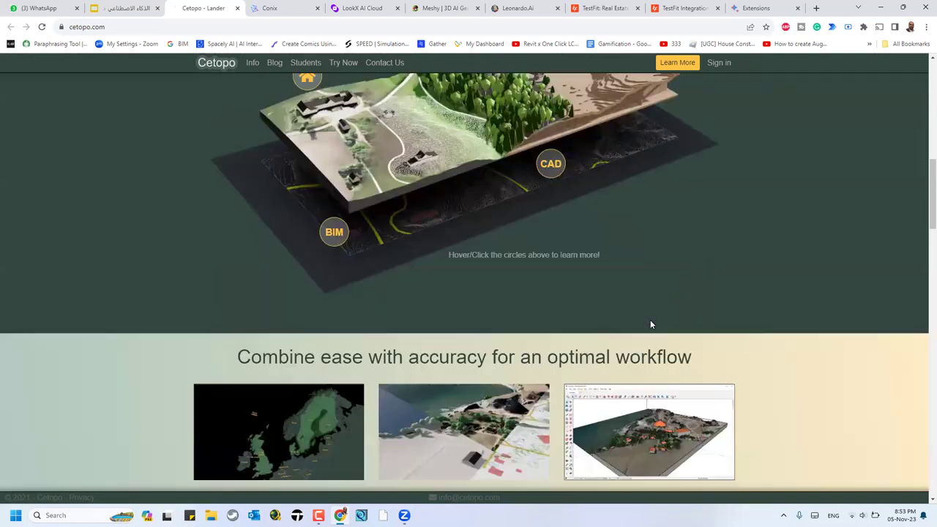
scroll(651, 320, down, 5)
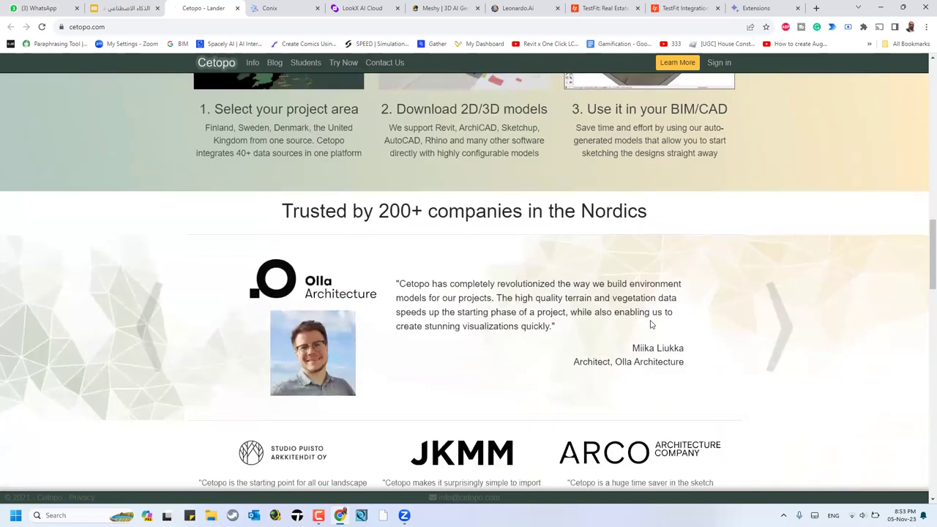
scroll(512, 381, down, 10)
scroll(808, 400, down, 3)
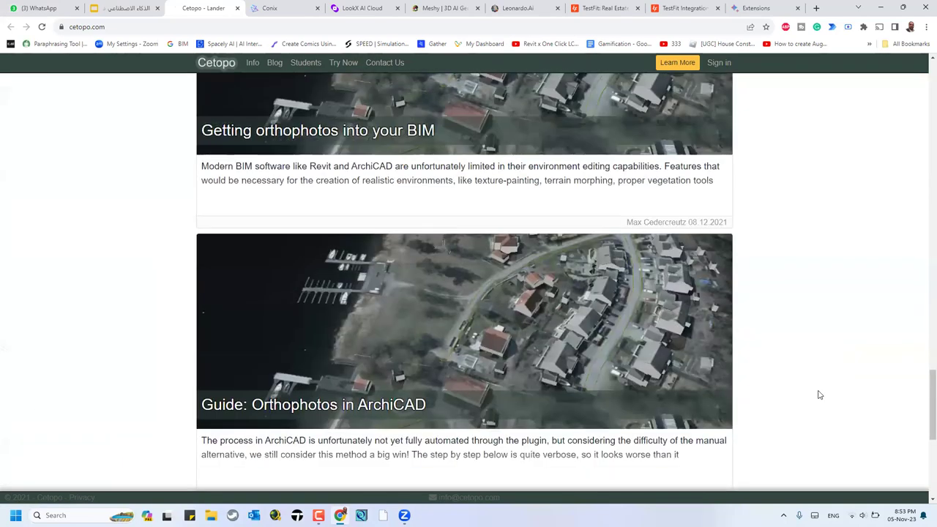
scroll(818, 394, down, 5)
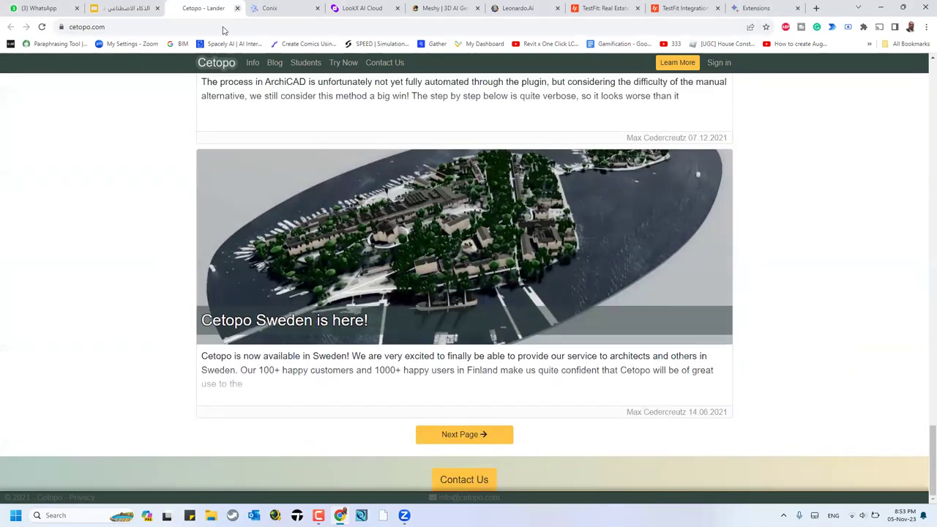
click(237, 8)
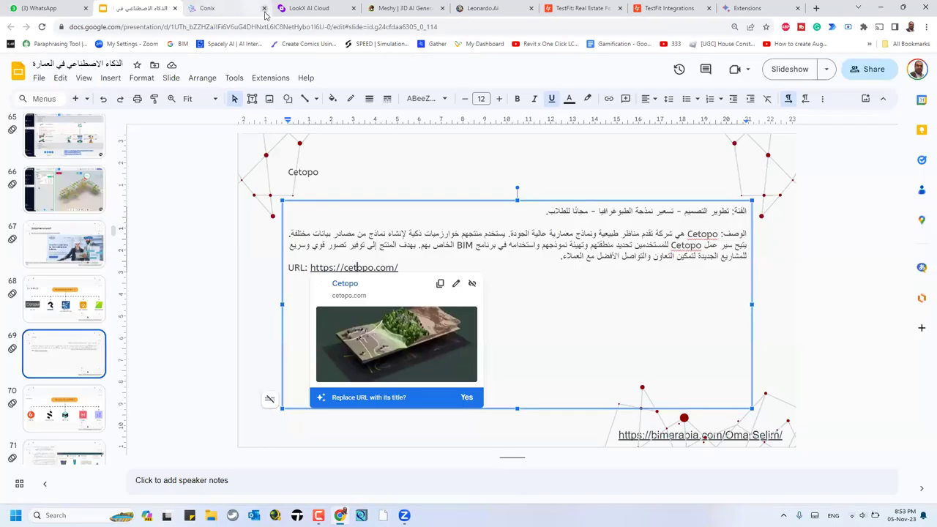
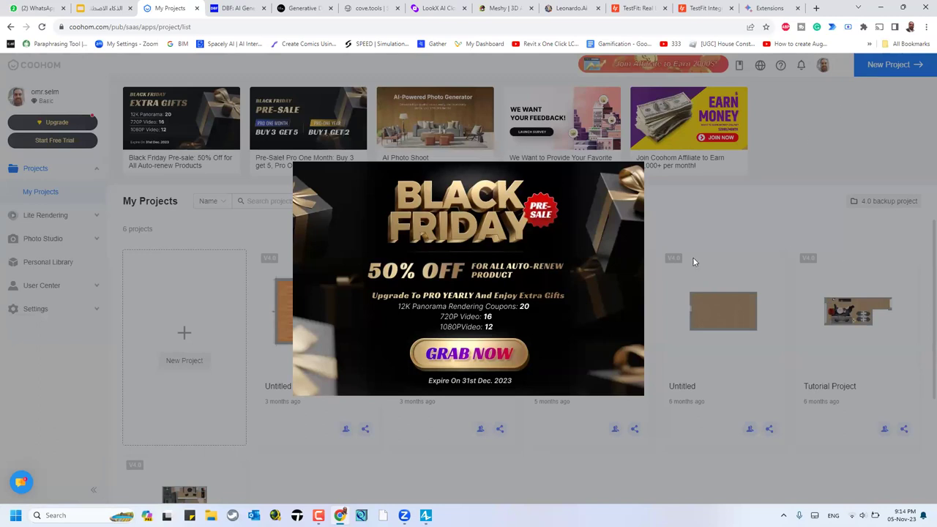
Close the Black Friday pricing page and dismiss the promotion covering the Coohom project list.
click(598, 355)
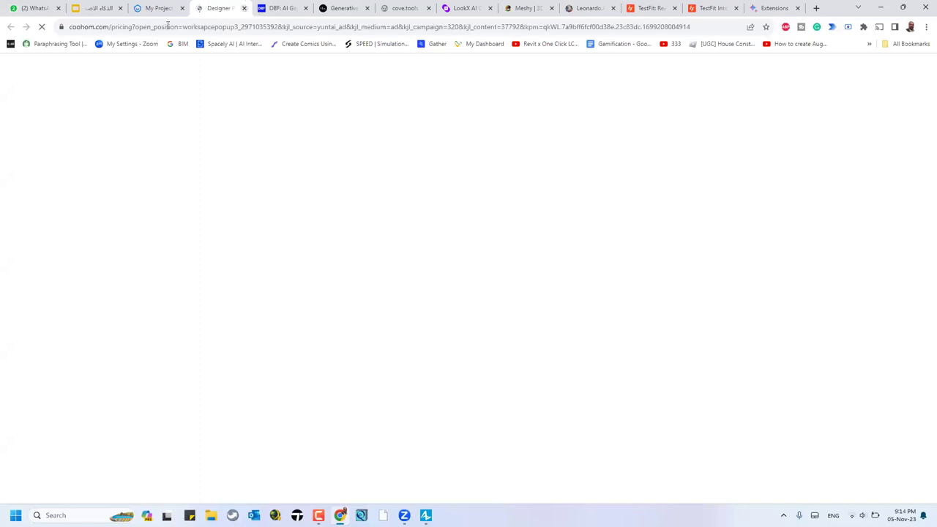
click(244, 8)
click(774, 193)
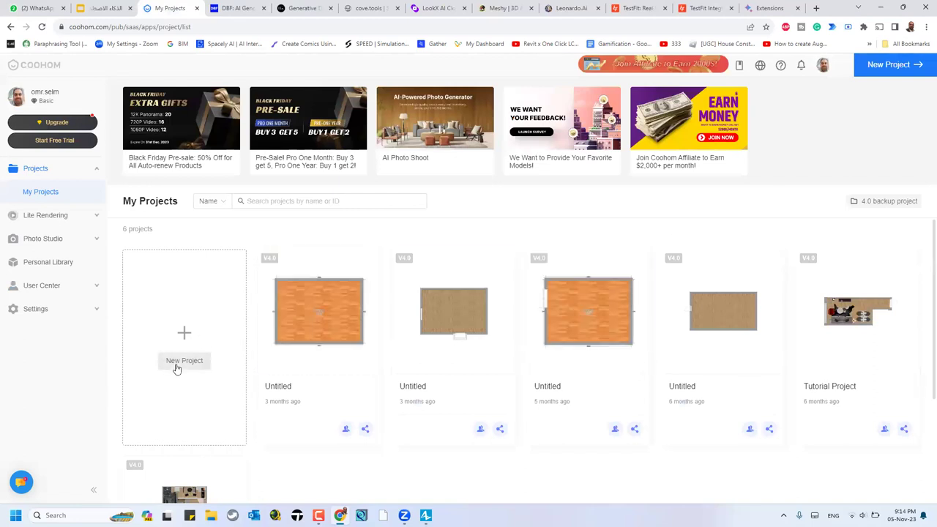
Start a new Coohom project in Design Tool V4.0 and deny anylogic.exe network access.
click(701, 414)
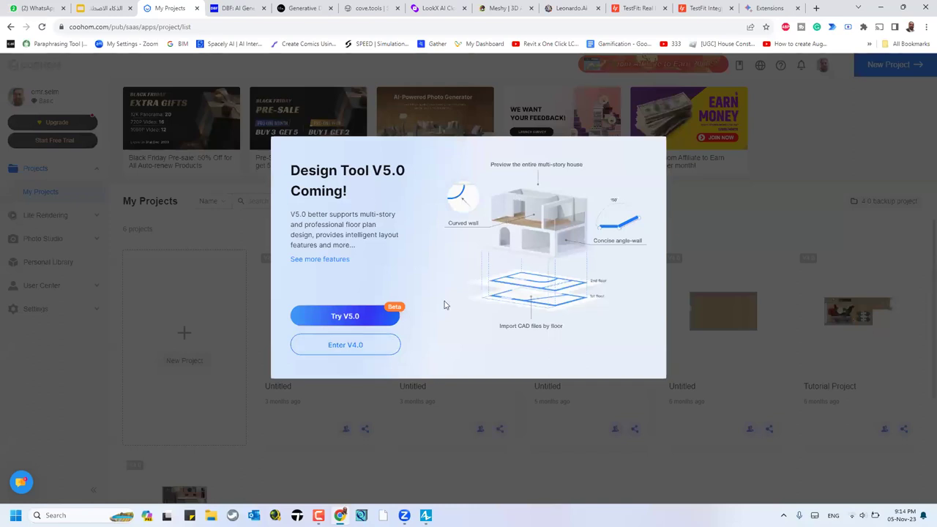
click(340, 348)
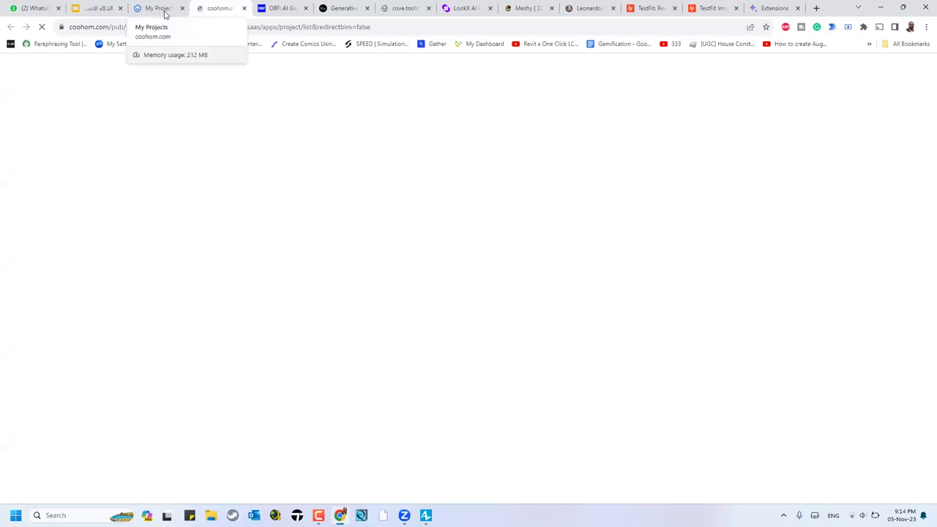
click(165, 9)
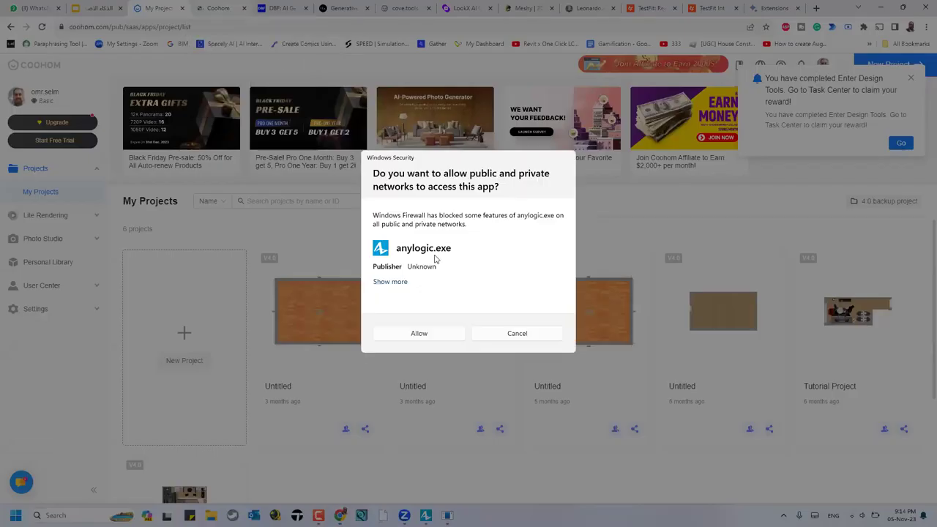
click(514, 334)
click(220, 9)
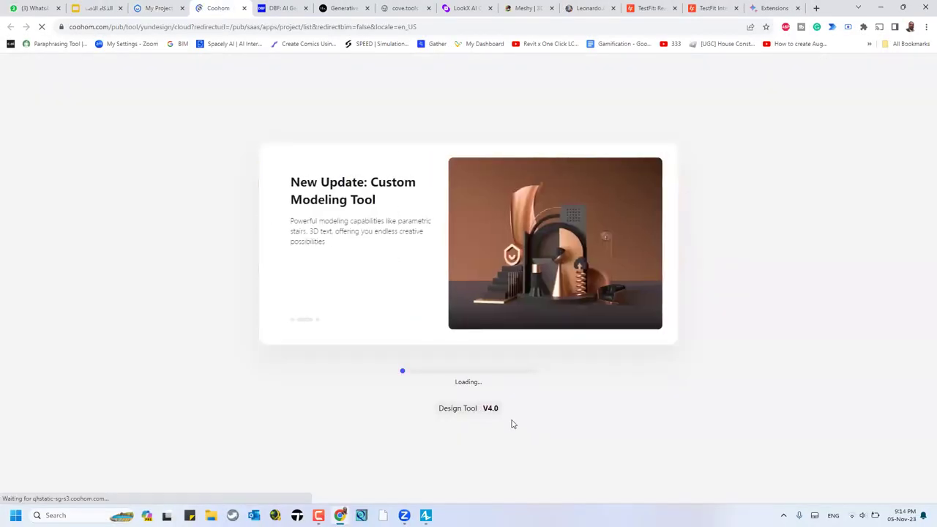
Return to the project list and launch another new project with tool version V5.0.
click(159, 8)
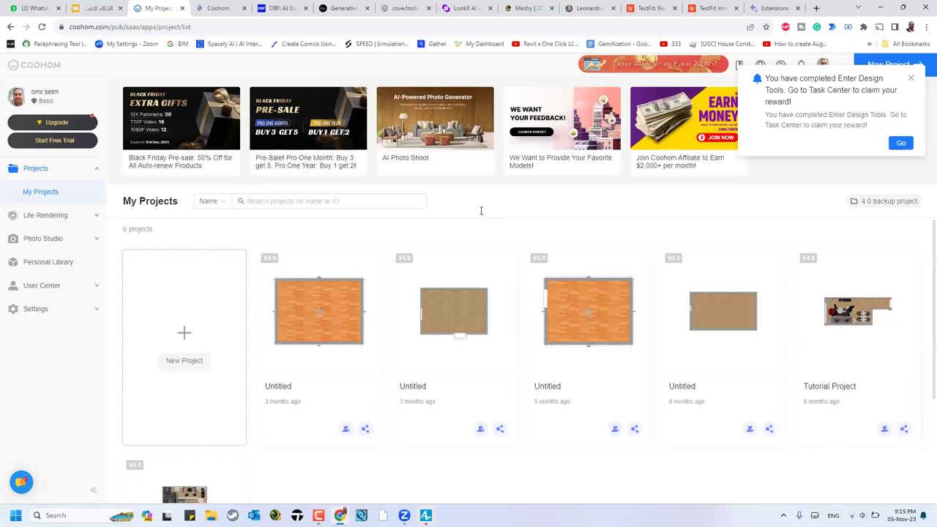
click(506, 370)
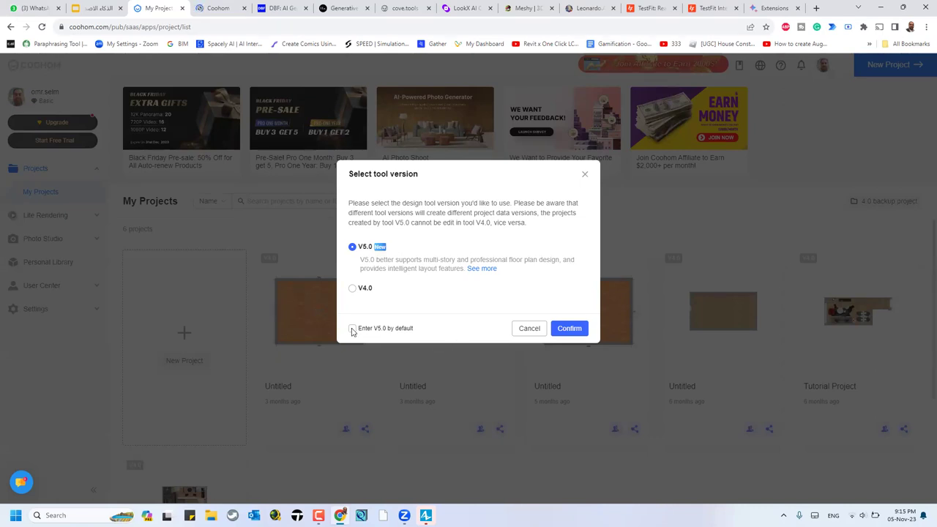
click(570, 326)
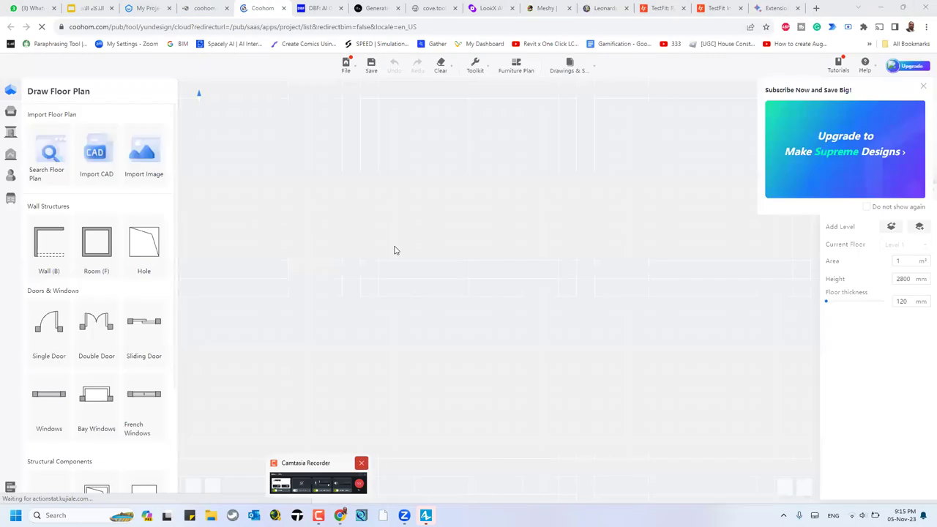
Allow network access for the OpenJDK Platform binary and return from the pricing page to the V4.0 design tool.
click(104, 154)
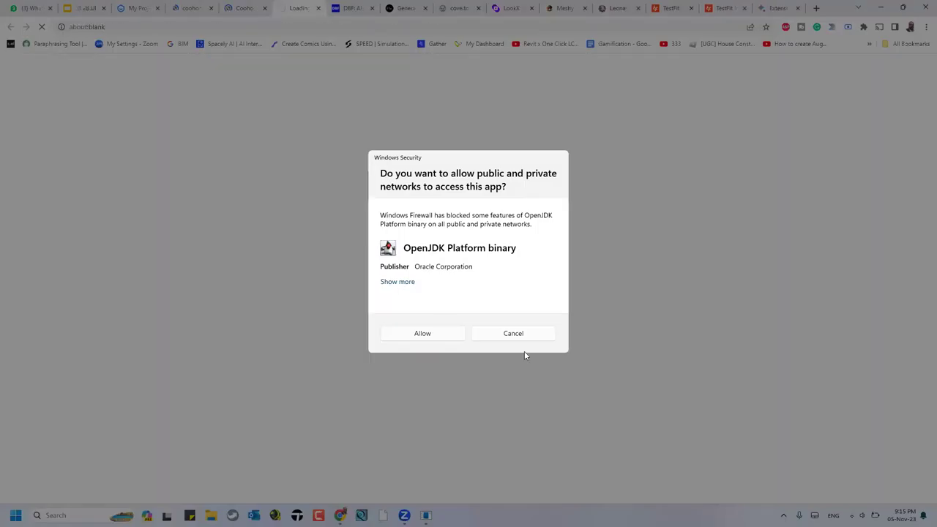
click(448, 338)
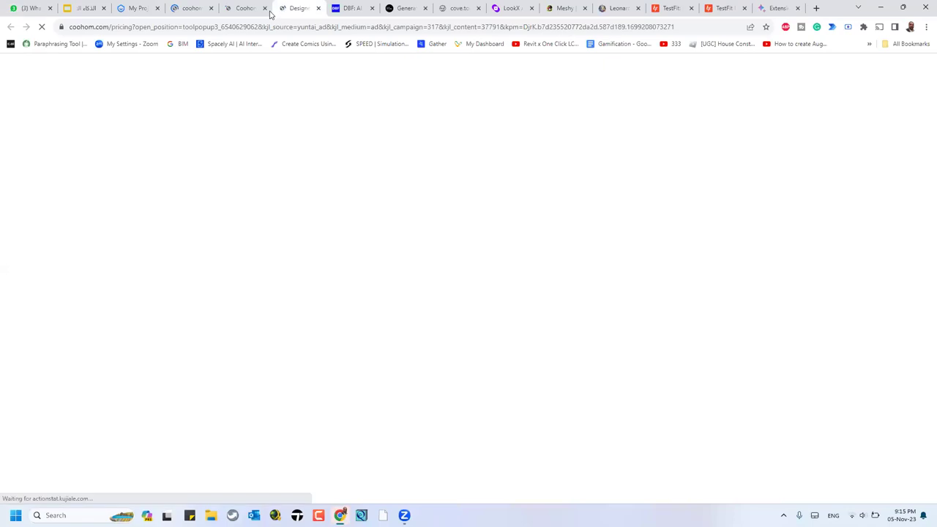
key(ctrl+shift+Tab)
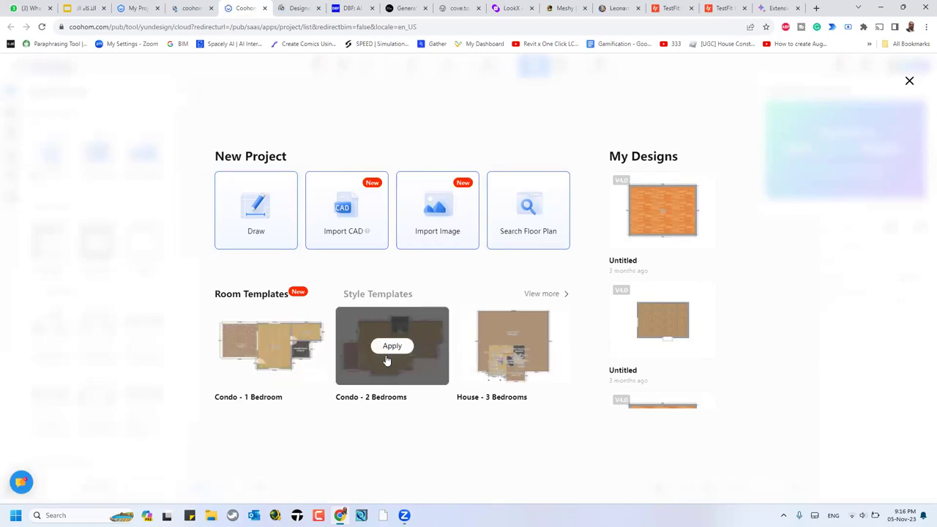
Start the project from a blank drawing and draw a rectangular room about 8383 by 6392 mm.
click(242, 202)
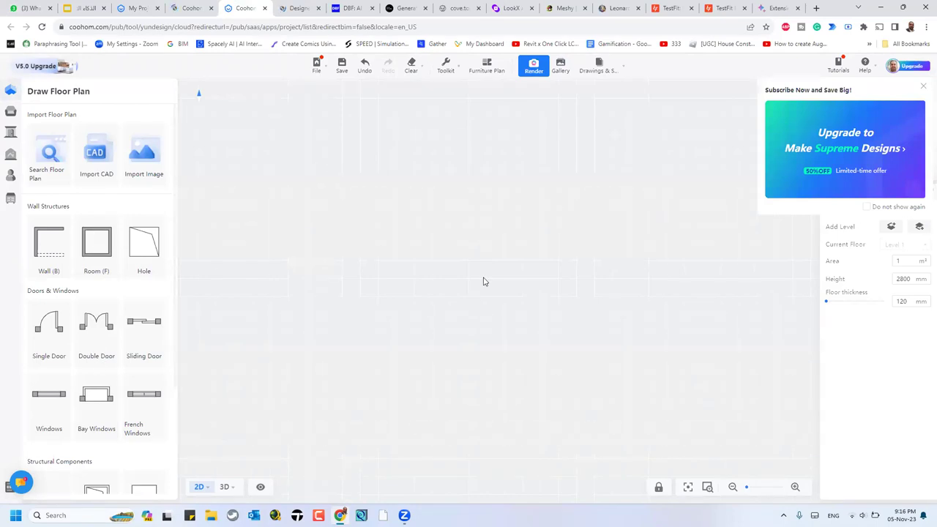
key(f)
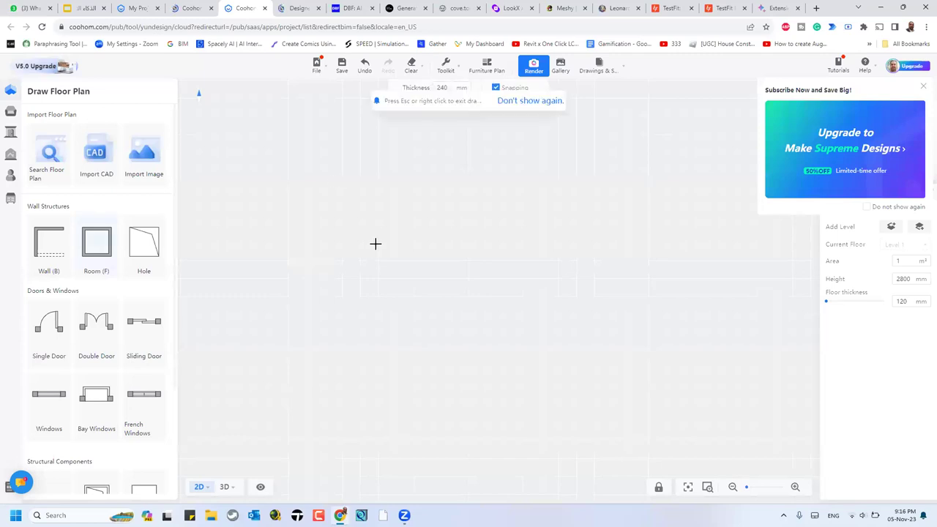
click(621, 403)
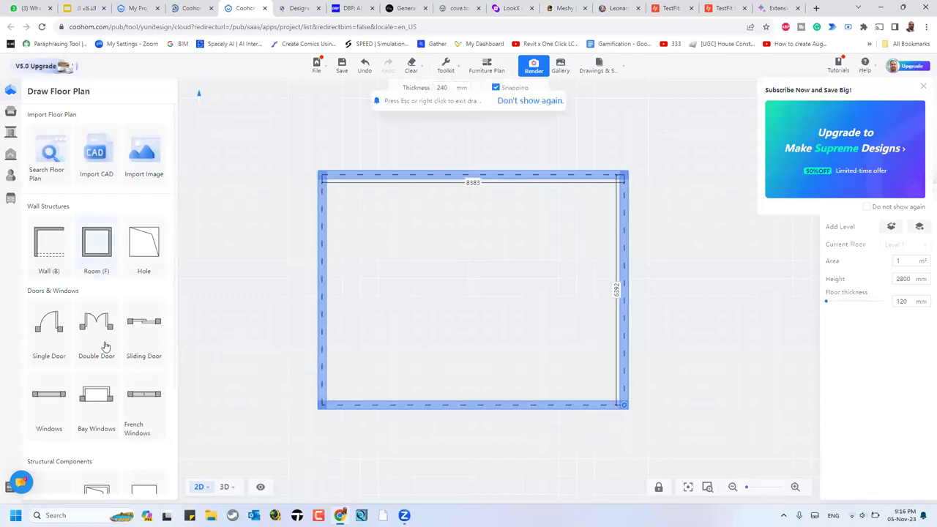
Convert the room's lower straight wall into an outward-curving arc wall.
click(483, 402)
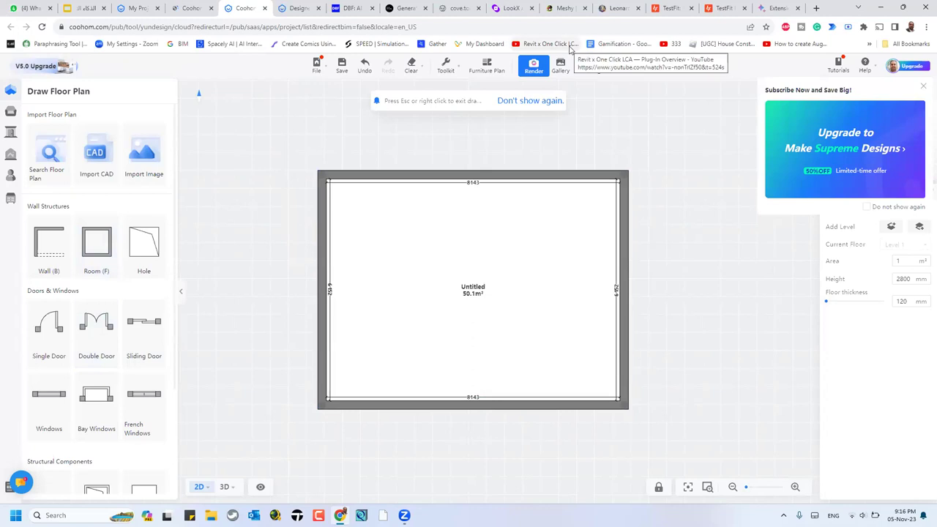
click(493, 408)
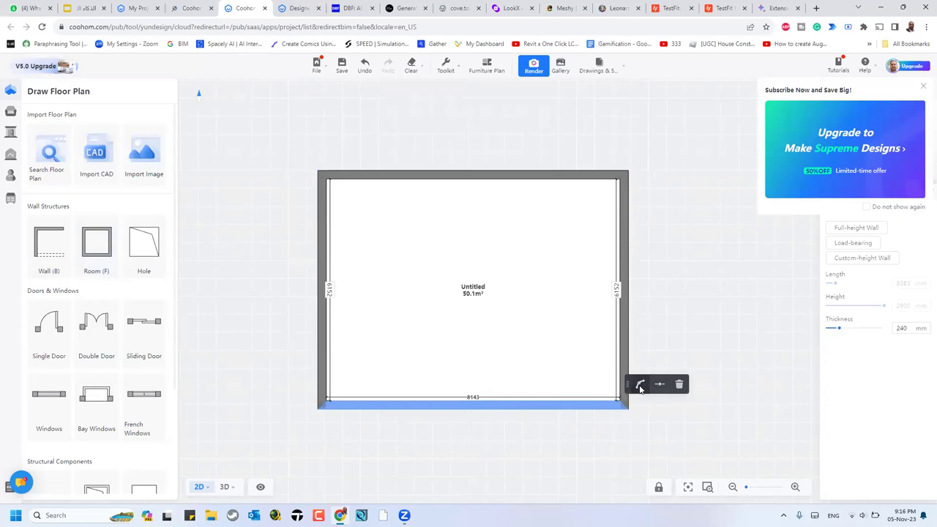
click(641, 384)
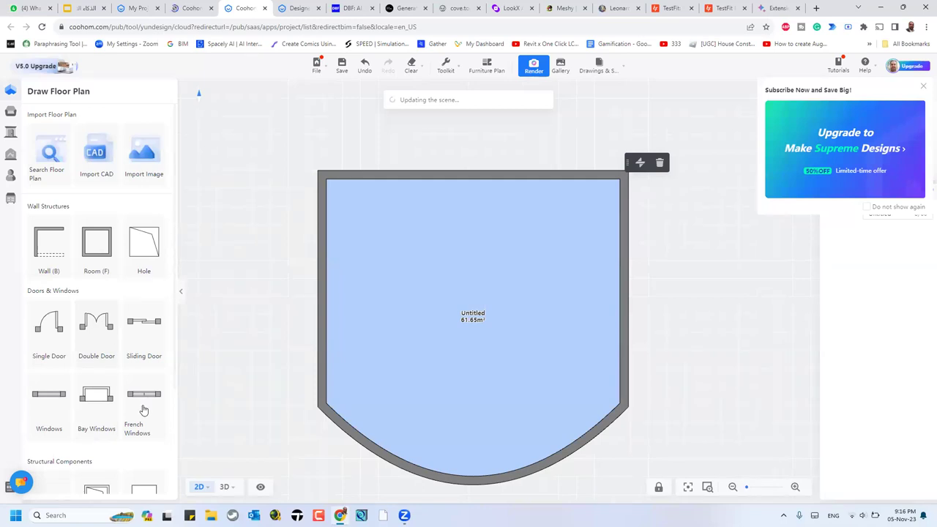
Place a French window on the room's left wall and try to add a bay window to the same wall.
click(325, 273)
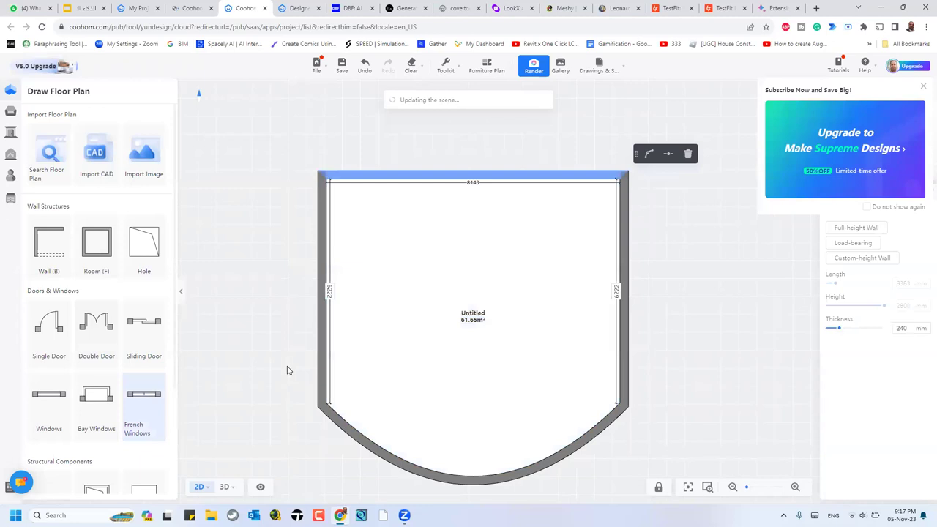
click(288, 370)
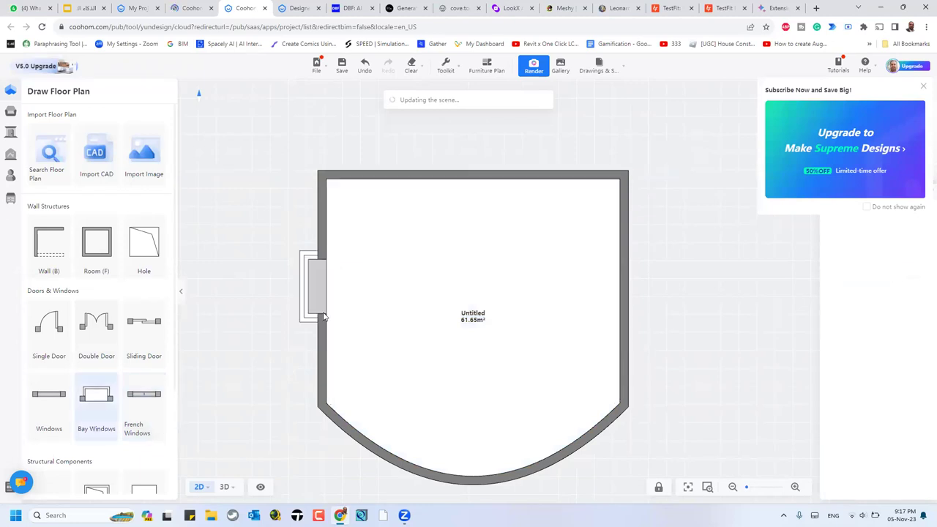
click(325, 317)
key(Escape)
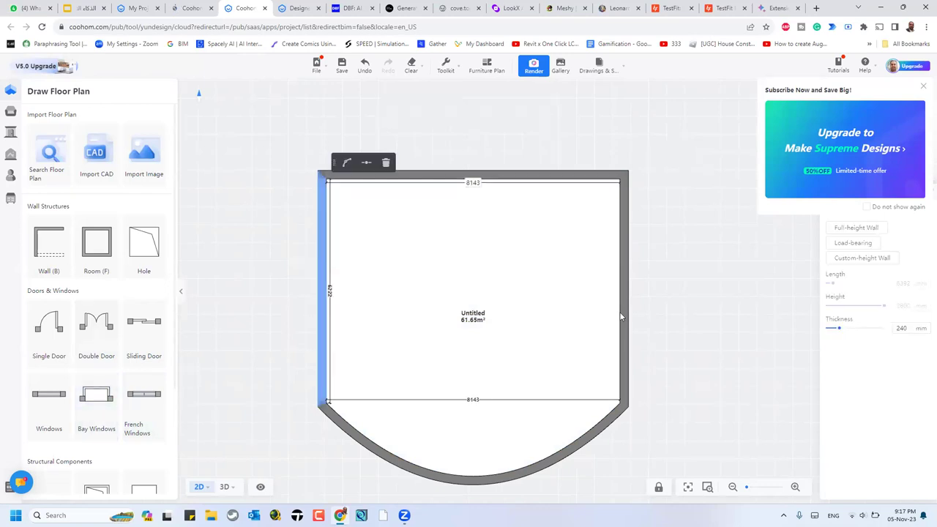
click(682, 320)
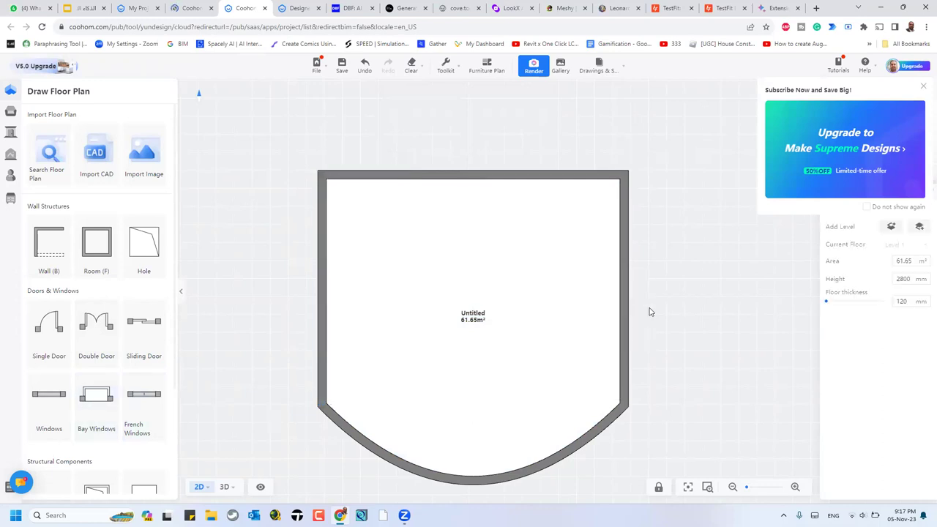
Select the double door for placement and try to view the room in the 3D Walk view.
click(101, 331)
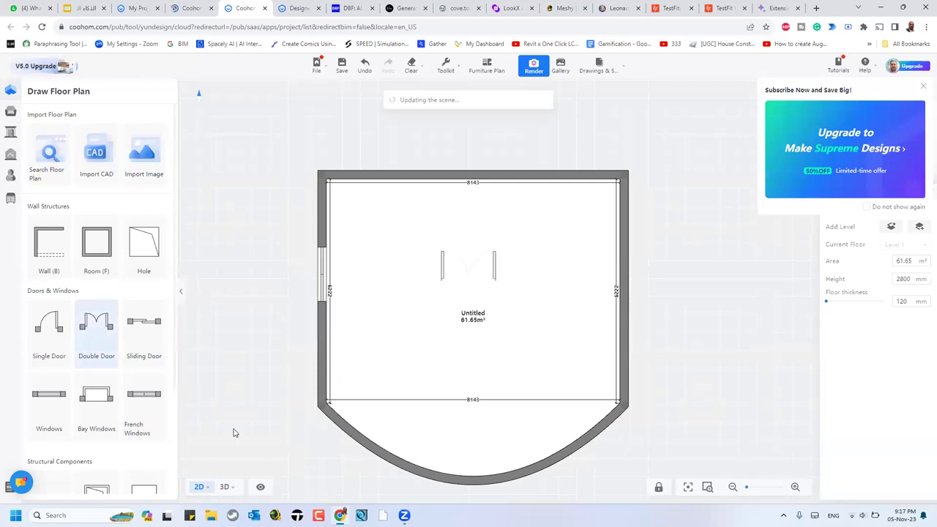
click(210, 488)
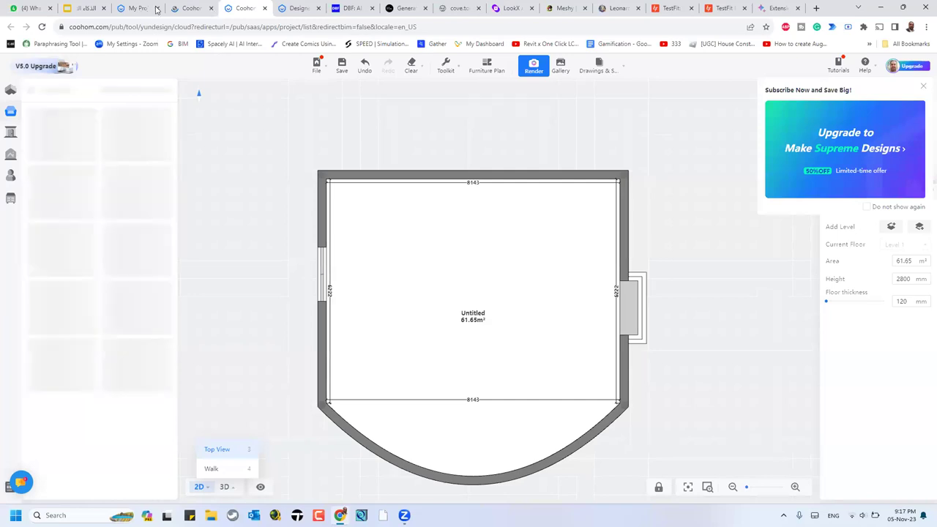
click(235, 487)
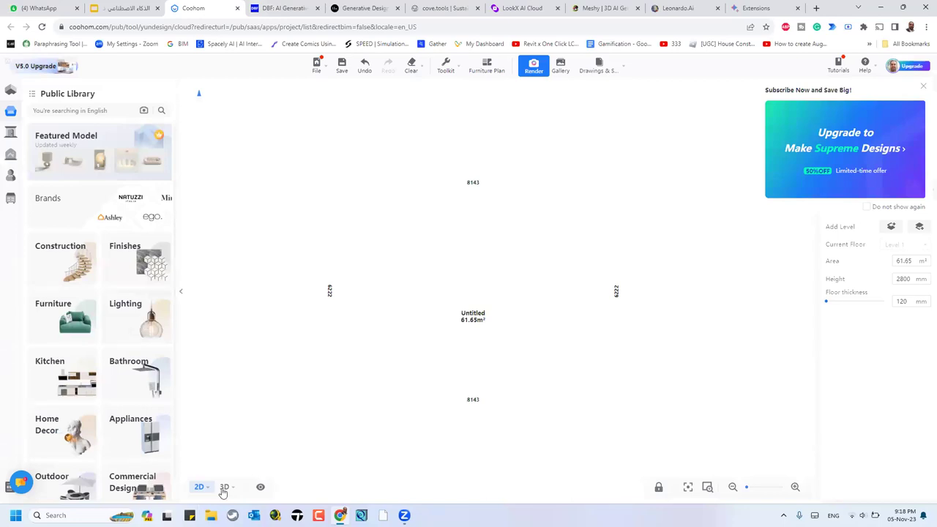
mouse_move(223, 490)
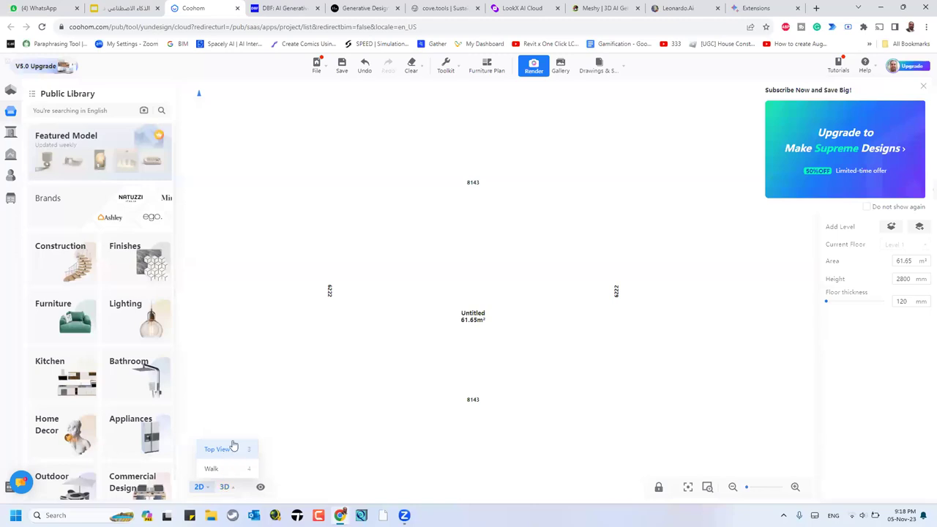
click(224, 476)
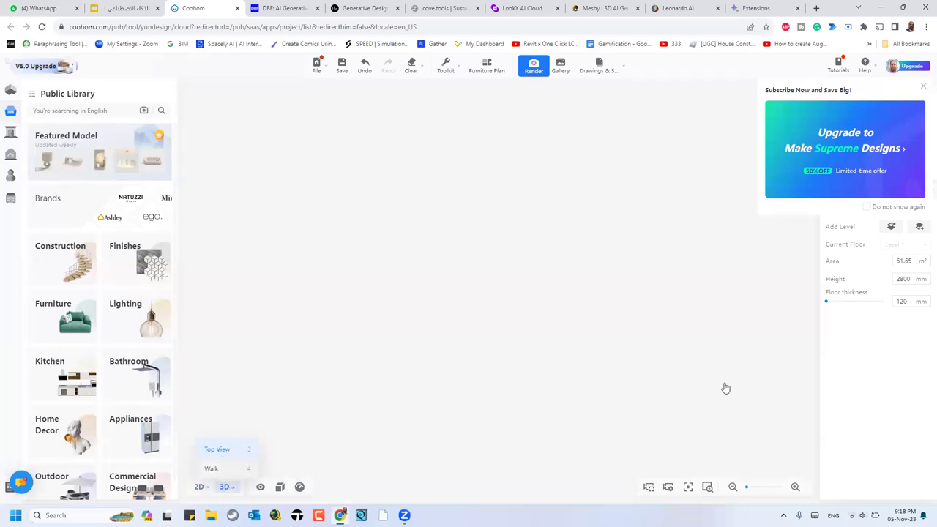
key(4)
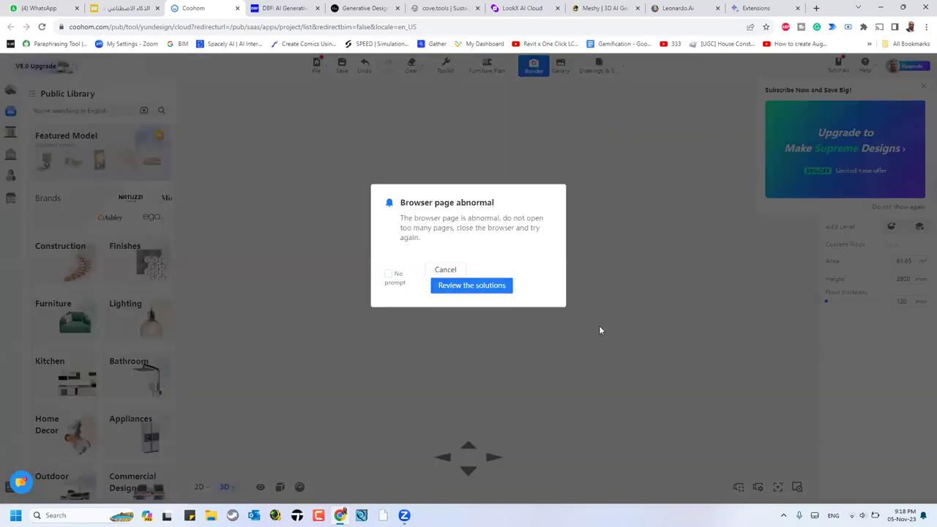
Review the suggested solutions in Coohom's recommended browsers and computer configurations article, and return to the floor plan design.
click(472, 285)
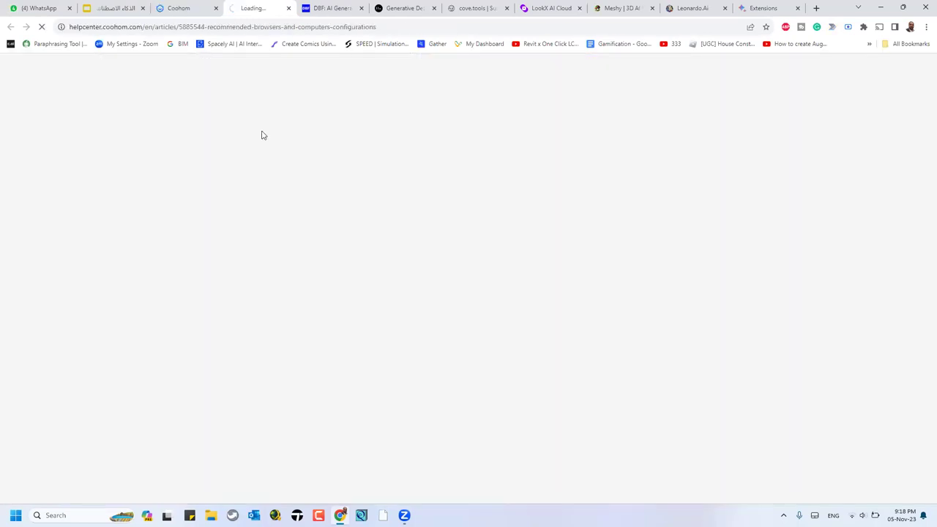
click(183, 12)
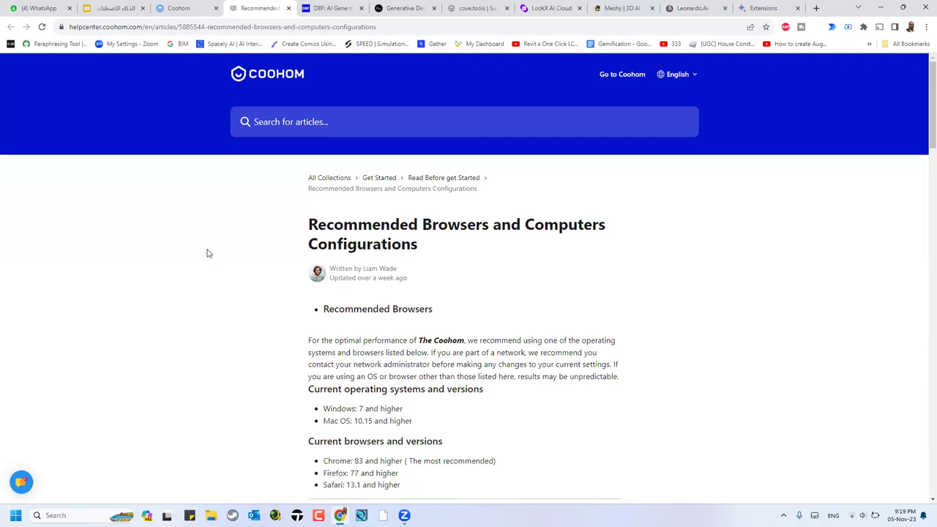
scroll(165, 303, down, 3)
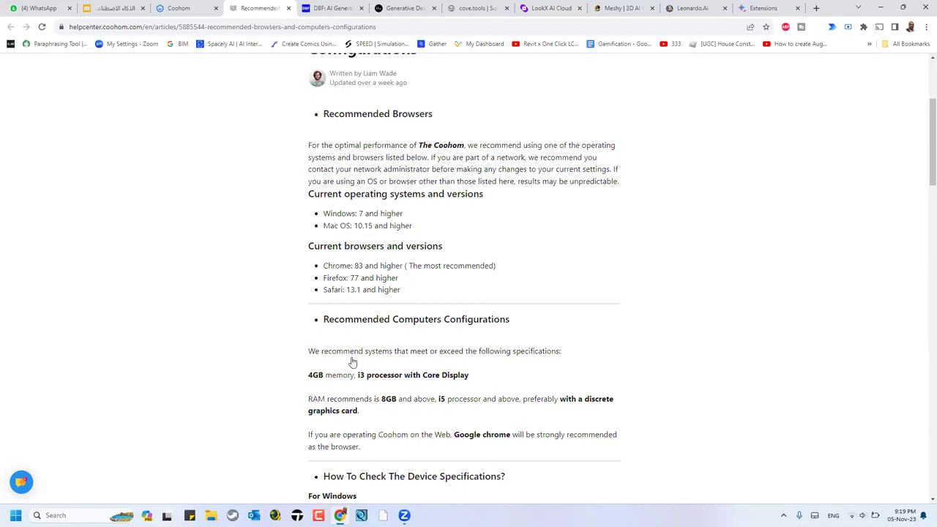
scroll(351, 360, down, 4)
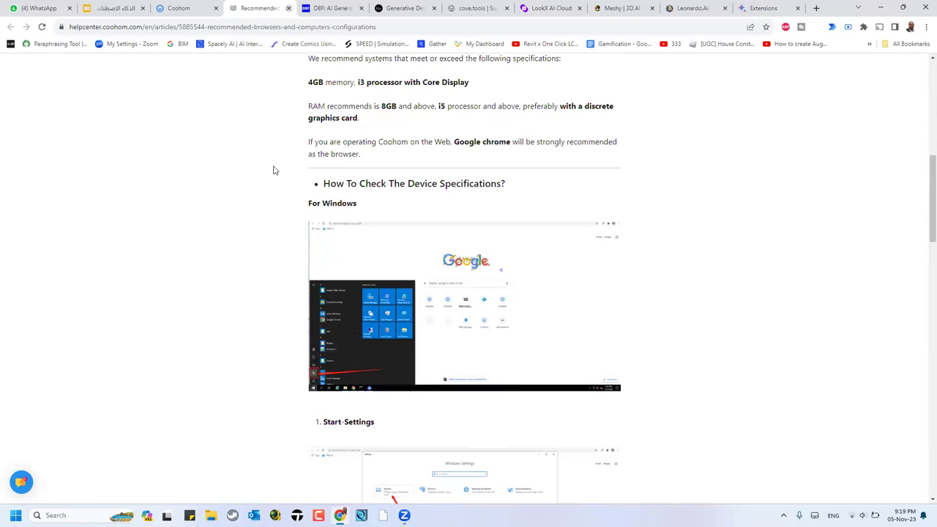
key(ctrl+shift+Tab)
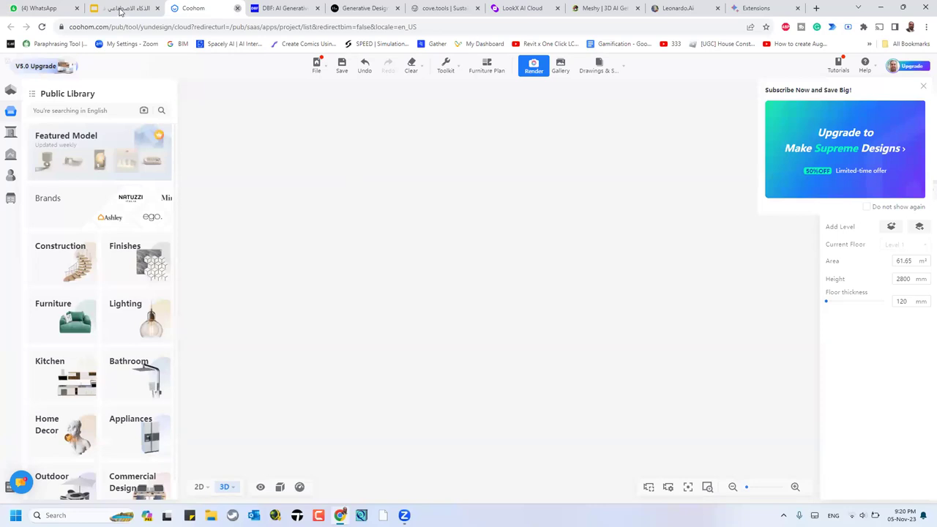
Close the Coohom design and show the Design Development and Generative Design slides, 101 and 102, in the Google Slides presentation.
key(ctrl+w)
key(ctrl+Page_Up)
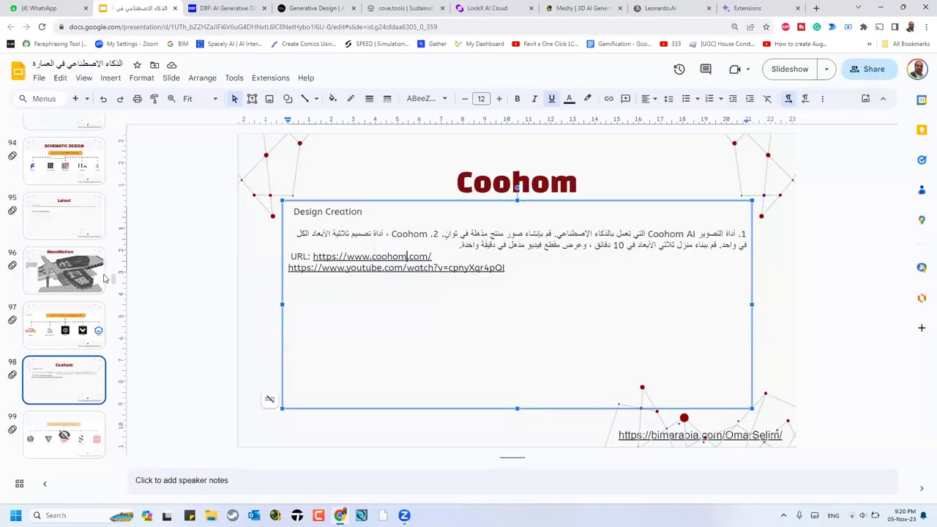
scroll(105, 279, down, 2)
scroll(105, 278, down, 2)
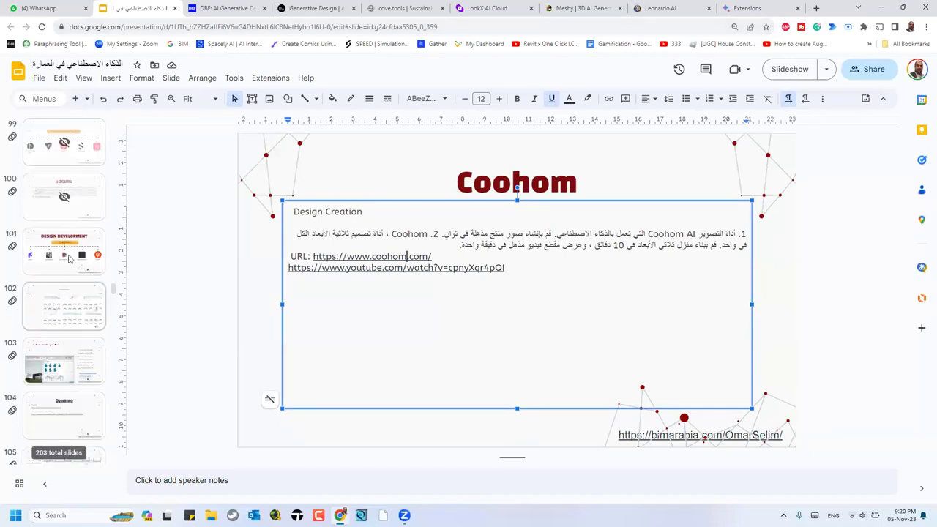
click(69, 258)
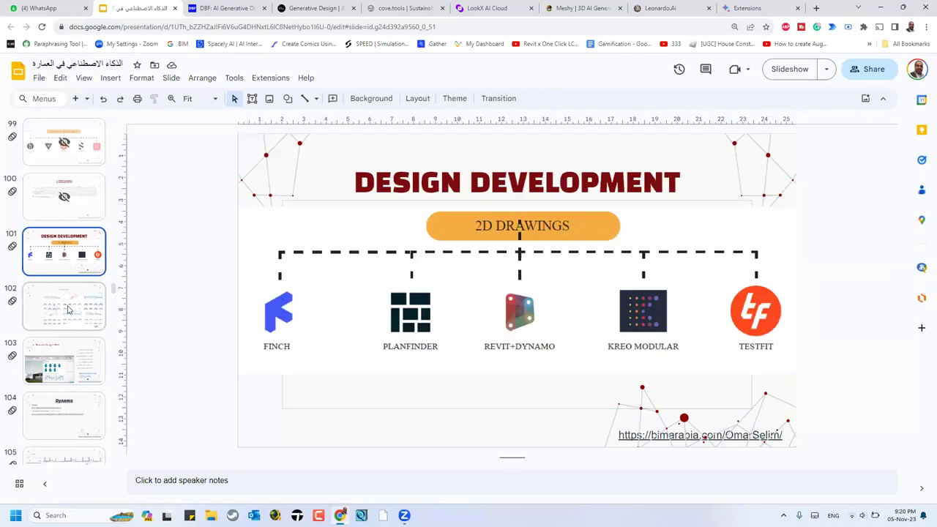
click(68, 309)
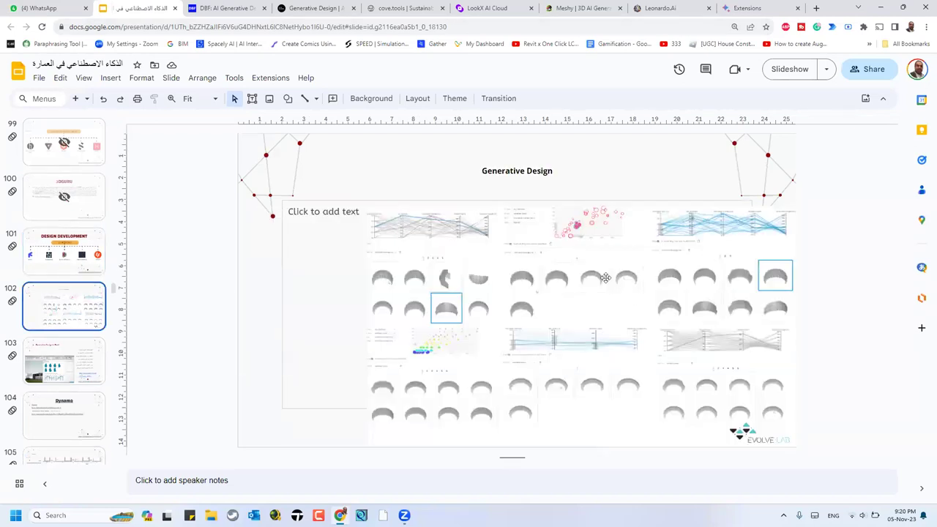
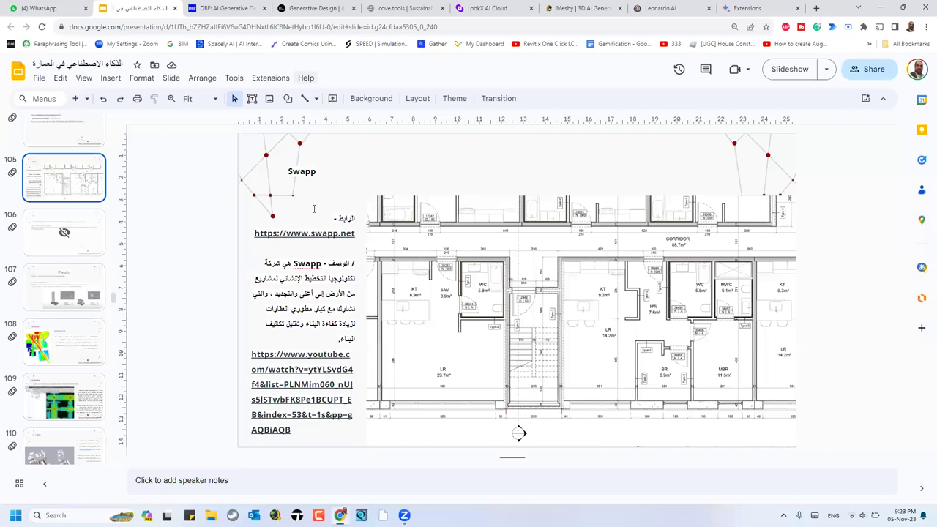
Open the swapp.net link from the Swapp slide and look through the SWAPP home page from start to end.
click(311, 233)
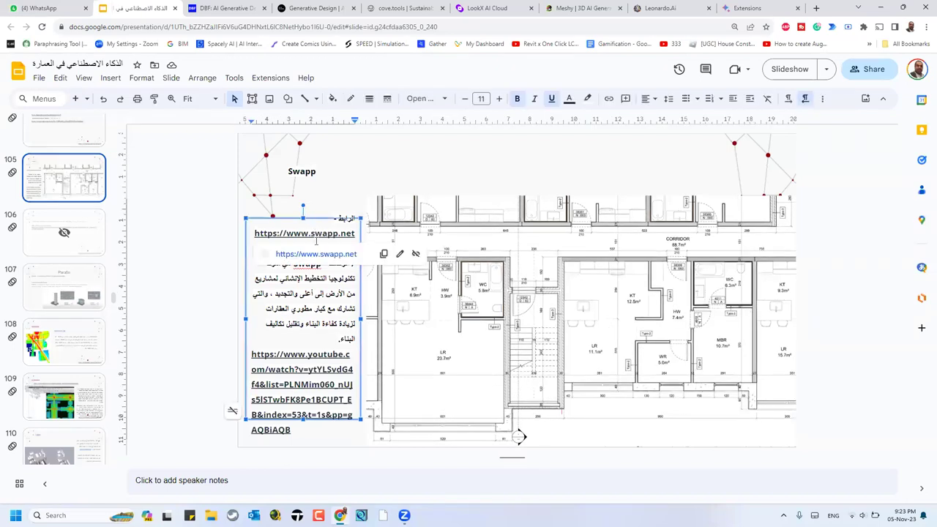
click(271, 256)
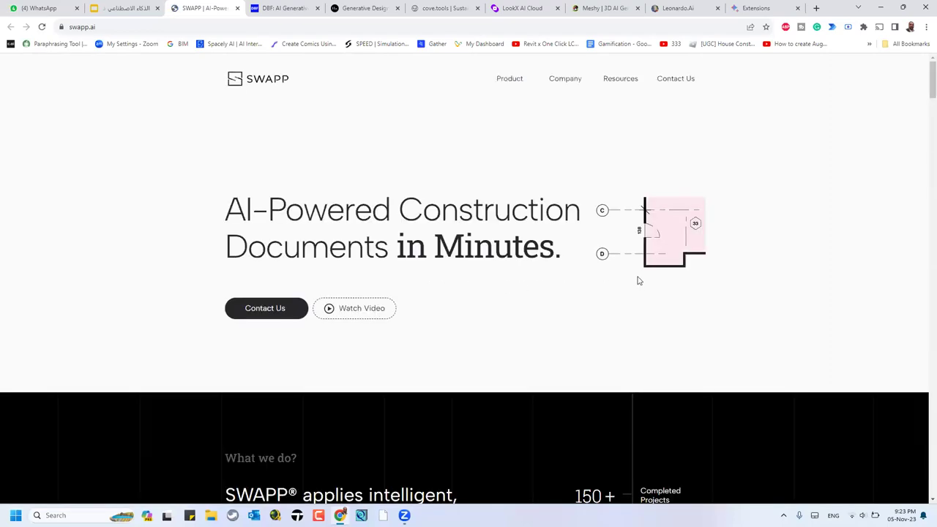
scroll(486, 293, down, 6)
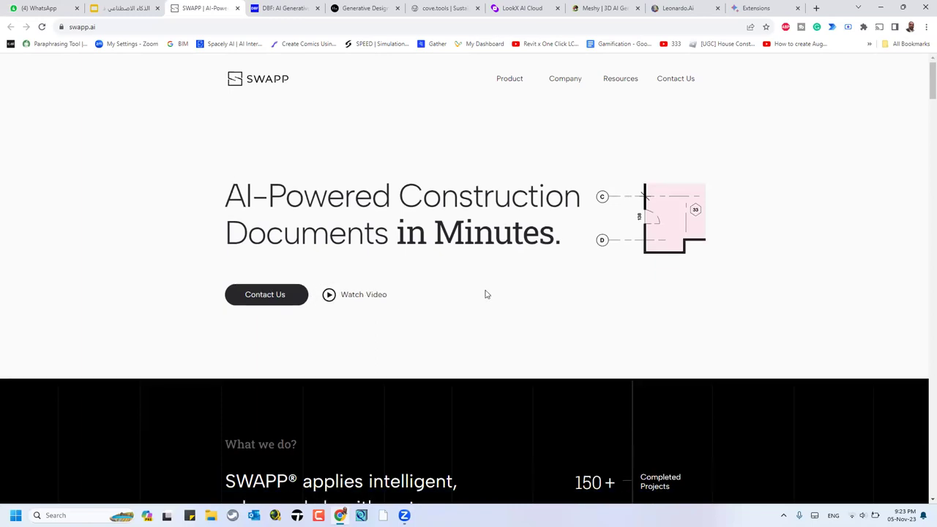
scroll(485, 296, down, 10)
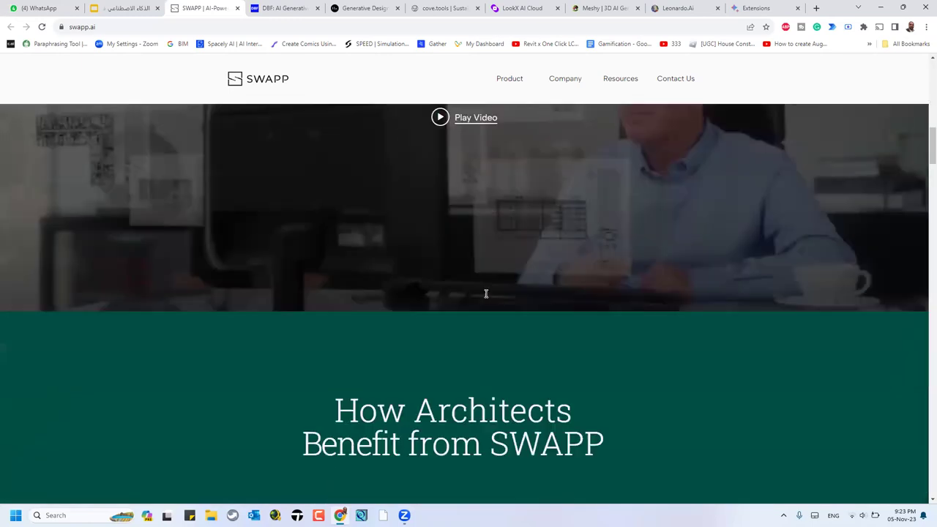
scroll(484, 298, down, 10)
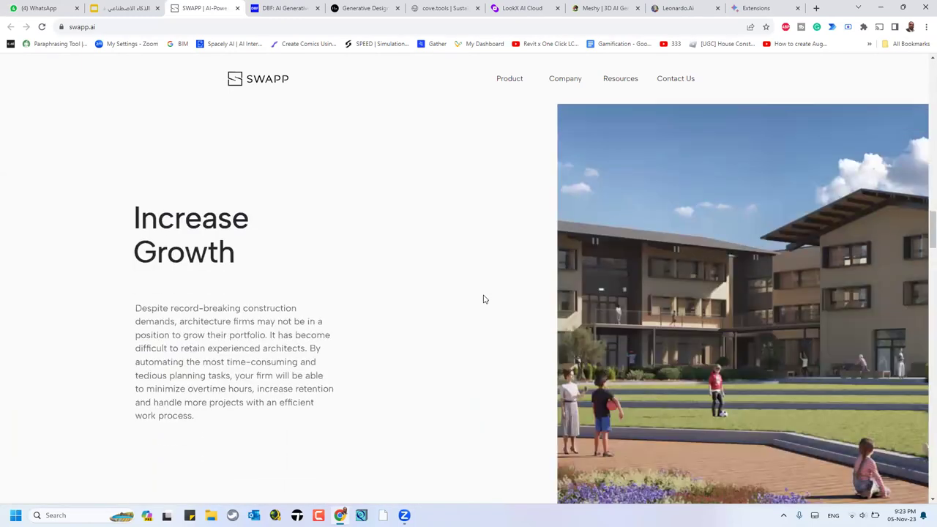
scroll(490, 337, down, 12)
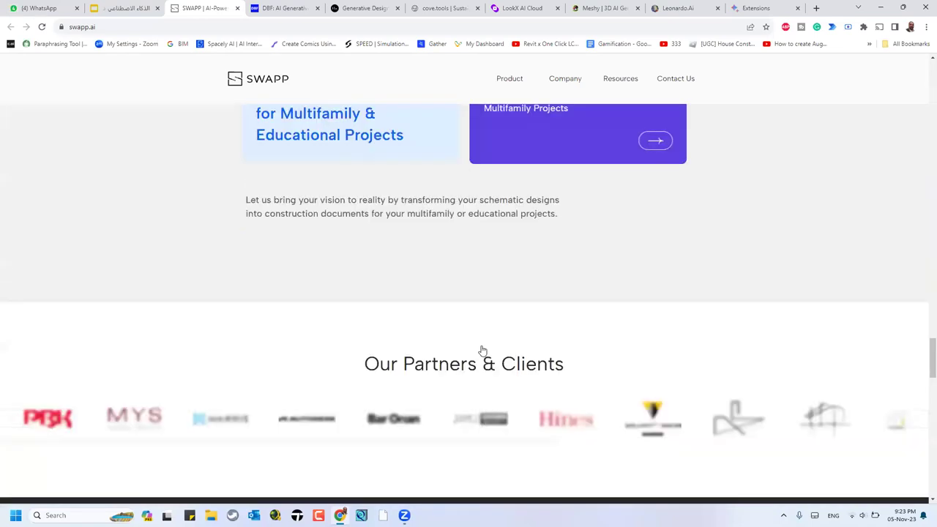
scroll(481, 344, up, 3)
scroll(481, 345, down, 12)
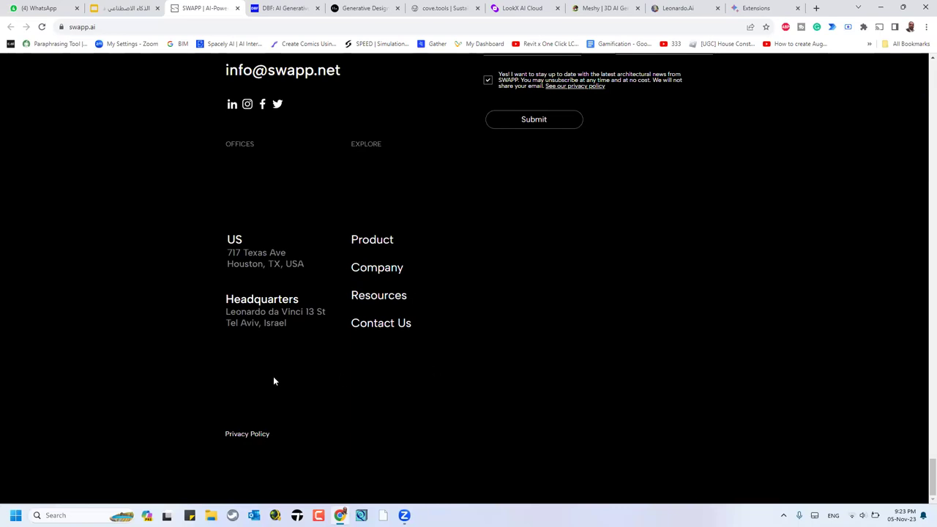
scroll(132, 293, up, 20)
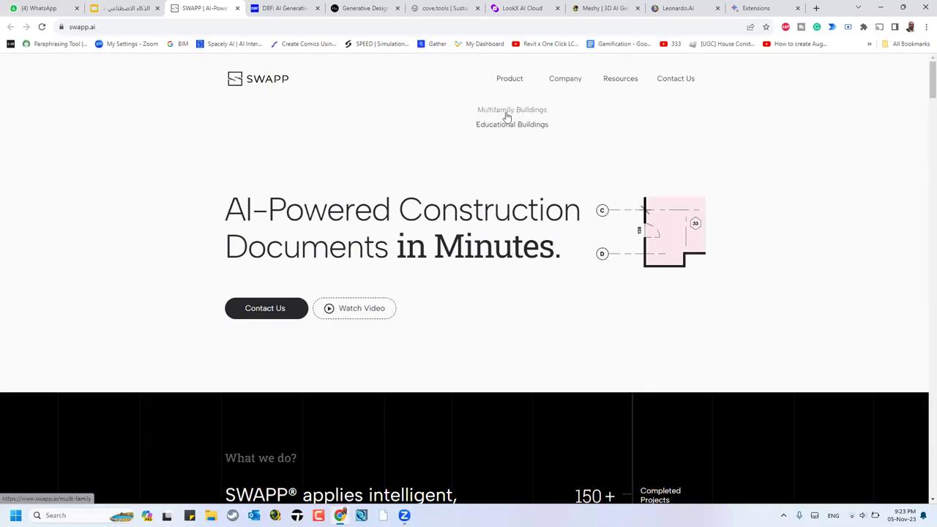
Return to the presentation and show the Parafin, isovists, depthMapX and Finch3d slides in turn.
click(121, 8)
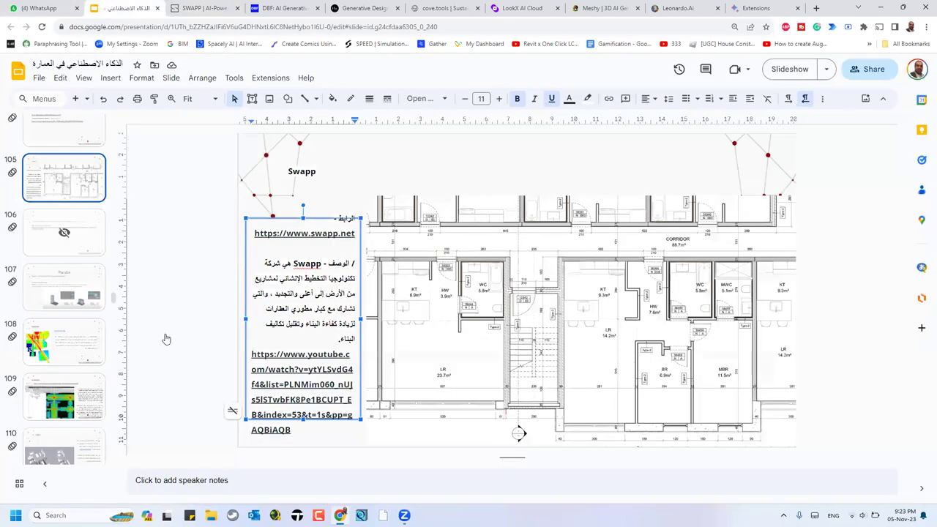
click(85, 281)
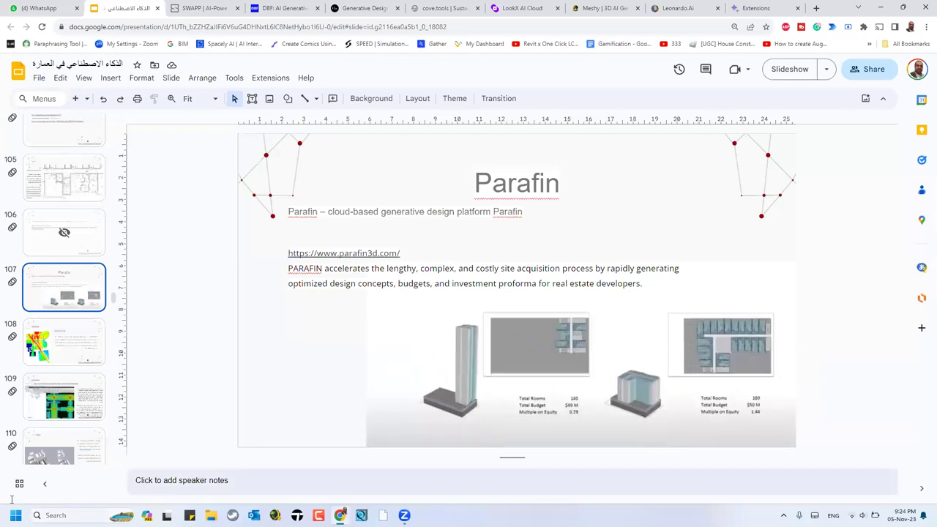
click(65, 351)
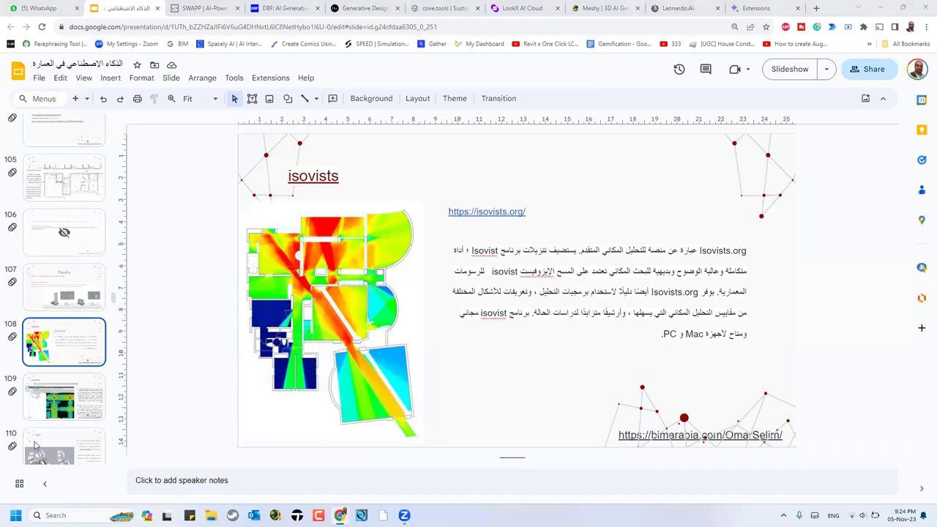
click(82, 414)
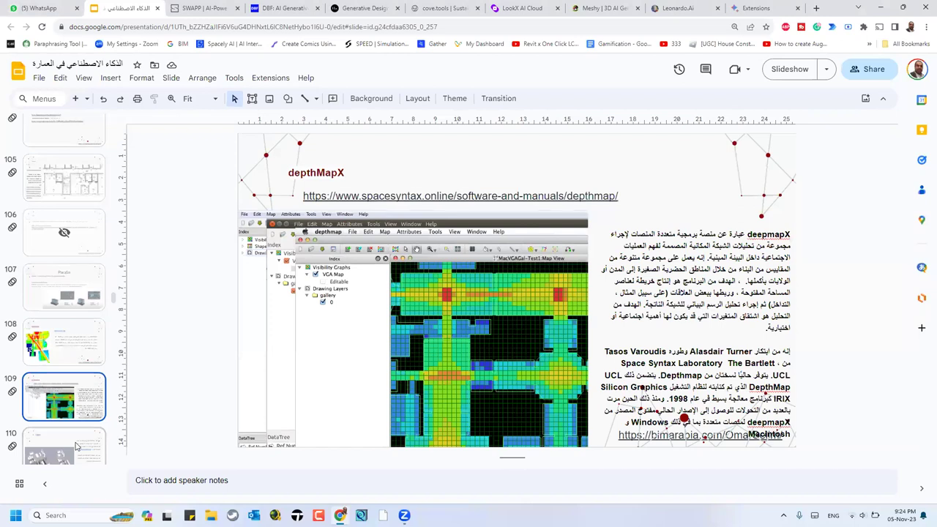
key(Down)
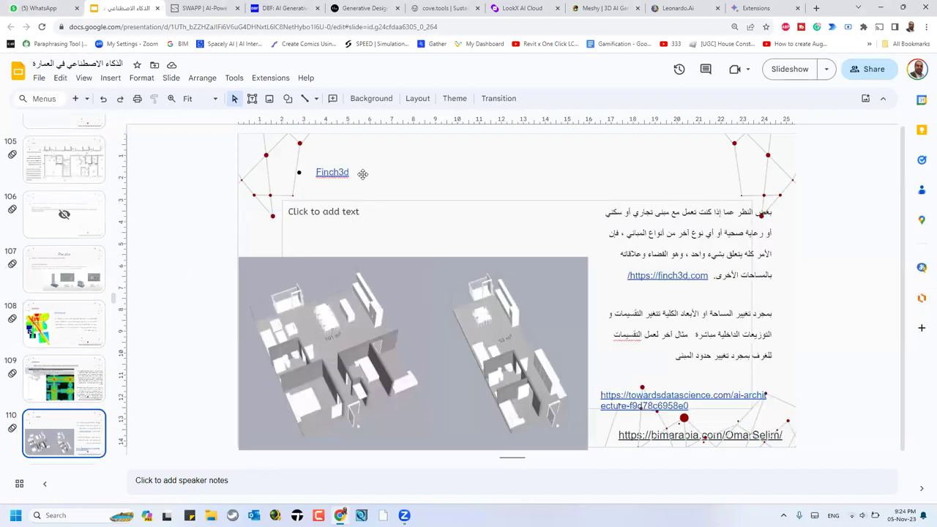
Open the finch3d.com link from the Finch3d slide and return to the presentation.
click(667, 279)
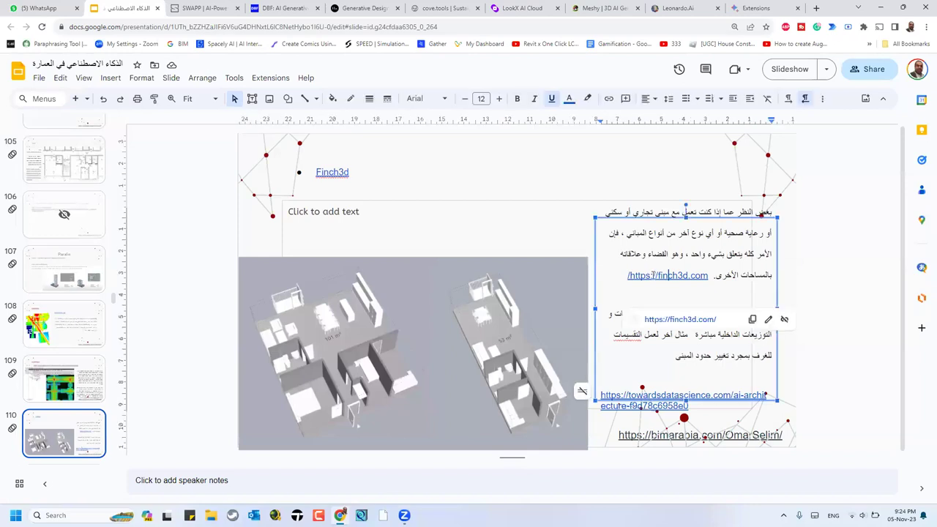
click(656, 330)
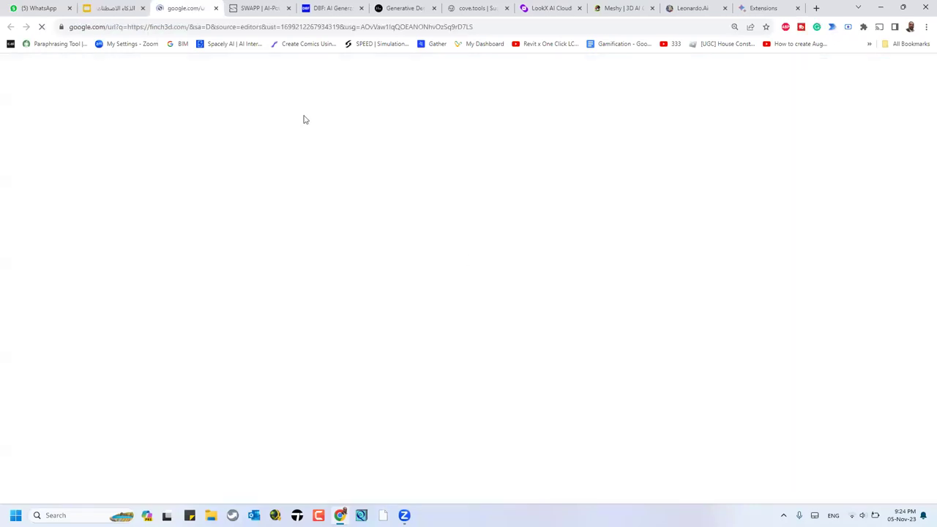
click(101, 14)
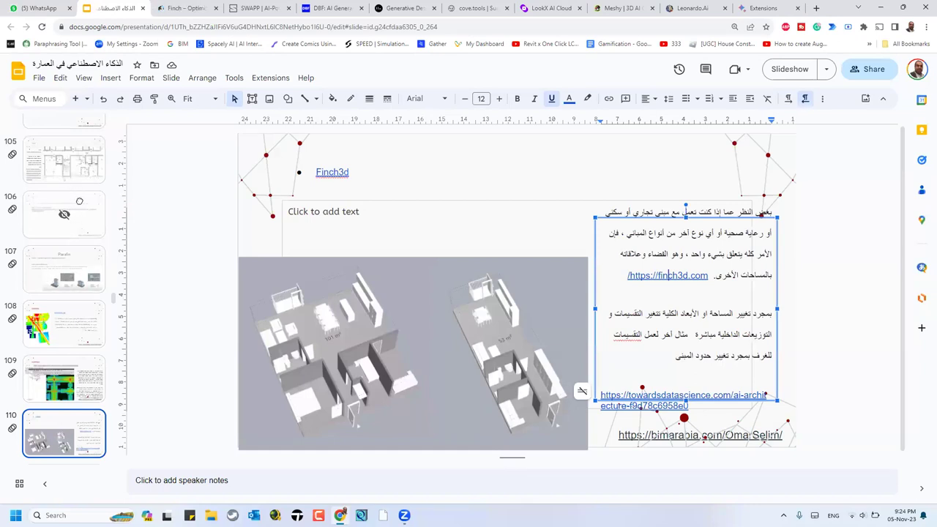
Move the Finch3d slide up four places so it directly follows the Swapp slide.
key(ctrl+Up)
key(ctrl+Up)
key(ctrl+Up)
key(ctrl+Up)
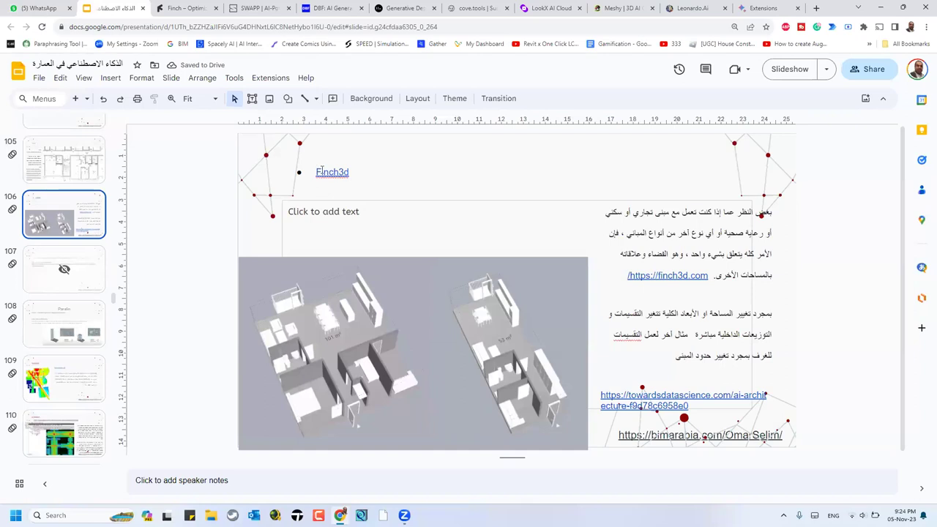
Show the Swapp slide, and switch to the Finch website to examine its floor plan demo.
click(59, 160)
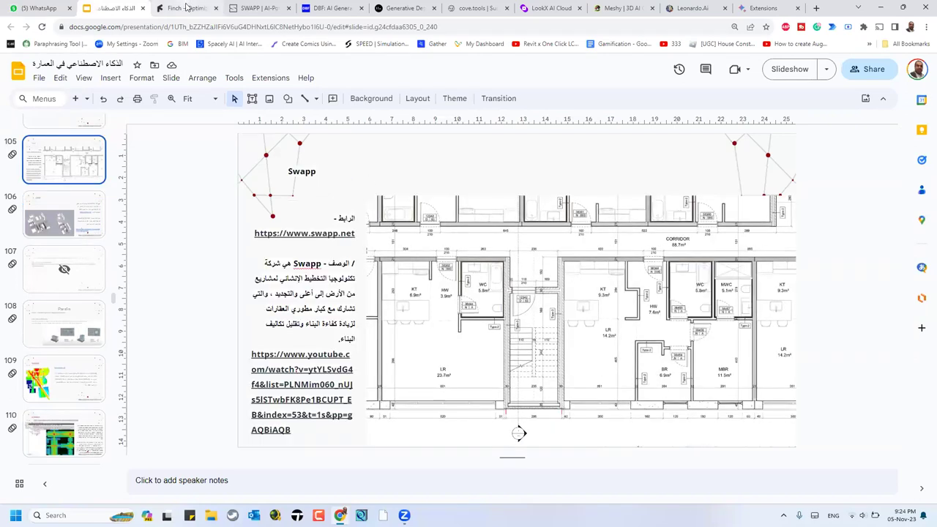
click(187, 8)
scroll(726, 333, down, 3)
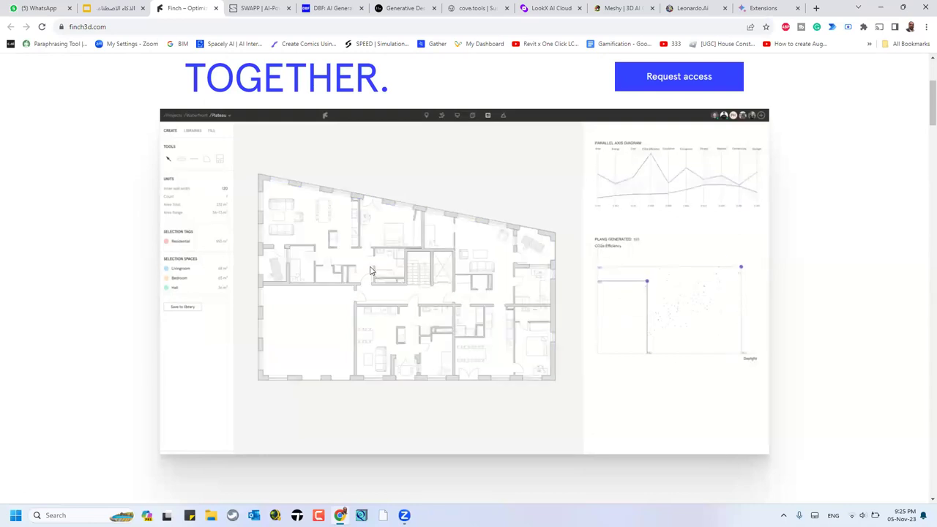
Examine the Finch website's sections on optimized design, exploration, instant numbers, rule checking, seamless workflow and testimonials.
scroll(371, 271, down, 8)
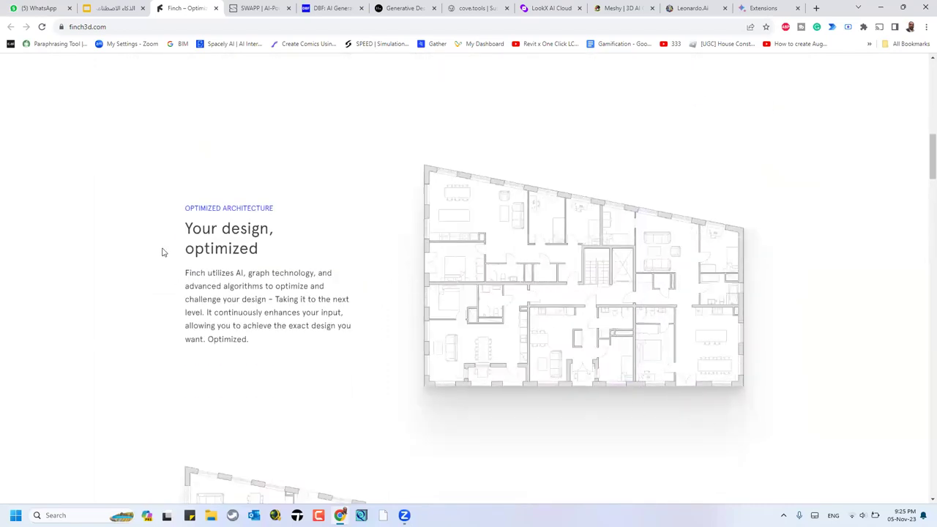
scroll(297, 308, down, 1)
scroll(297, 308, down, 3)
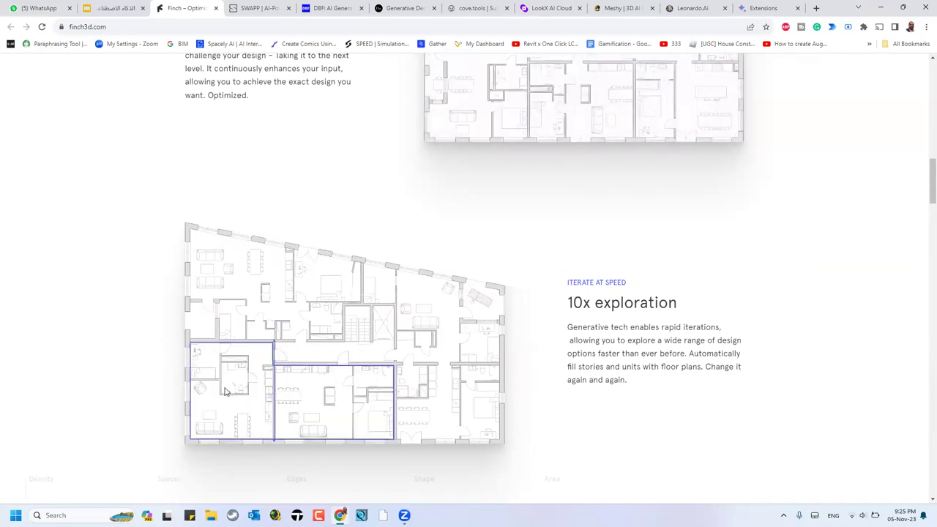
scroll(606, 339, down, 4)
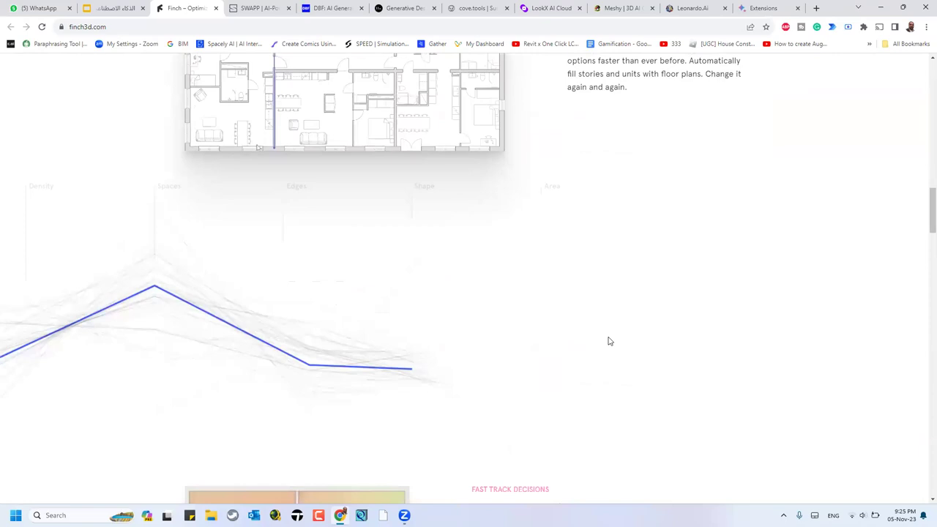
scroll(608, 341, down, 3)
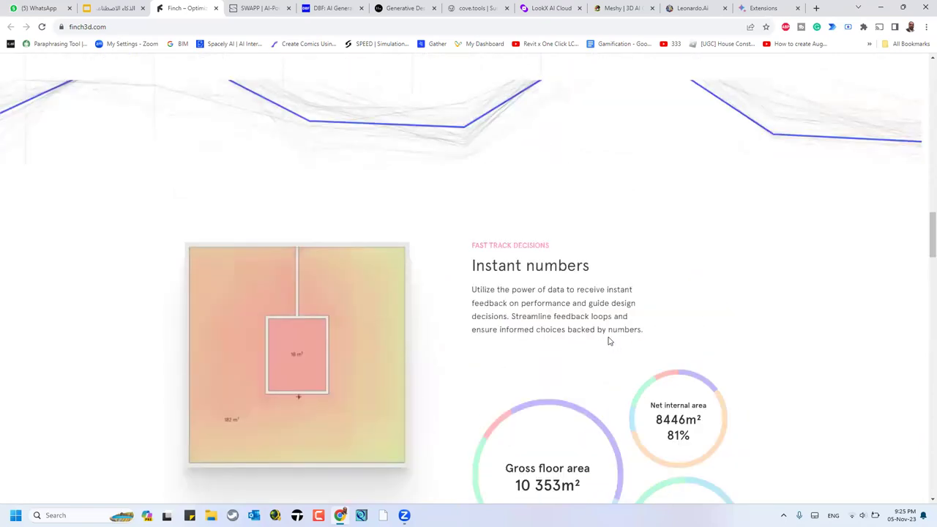
scroll(608, 340, down, 5)
scroll(608, 340, down, 5)
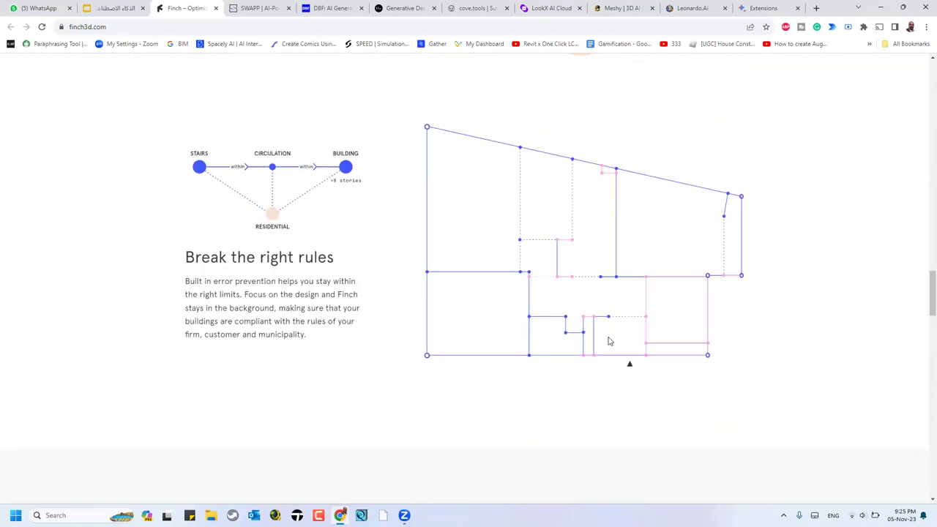
scroll(608, 340, up, 1)
scroll(608, 341, down, 6)
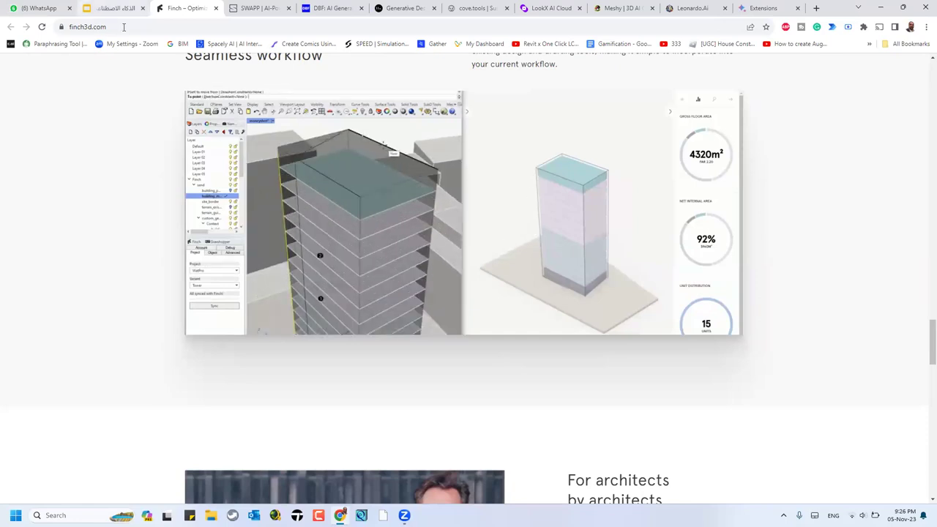
mouse_move(109, 10)
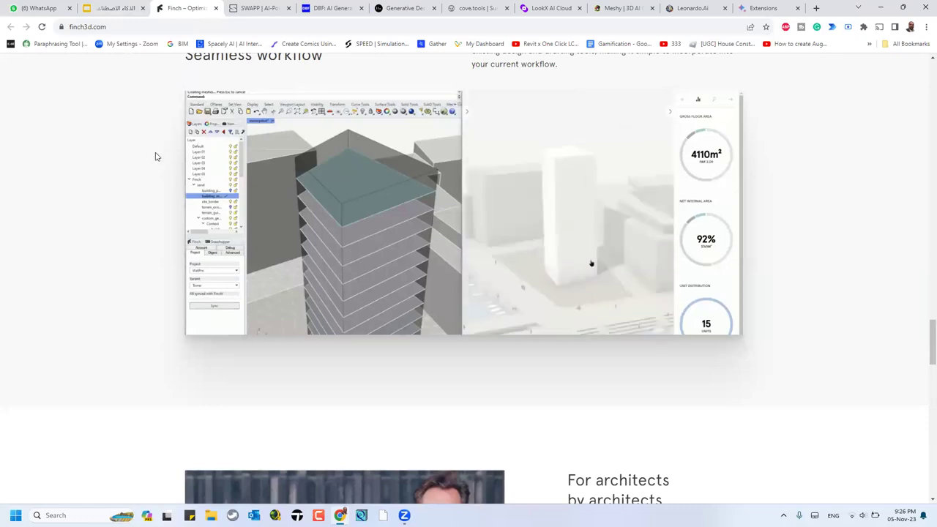
scroll(383, 325, down, 7)
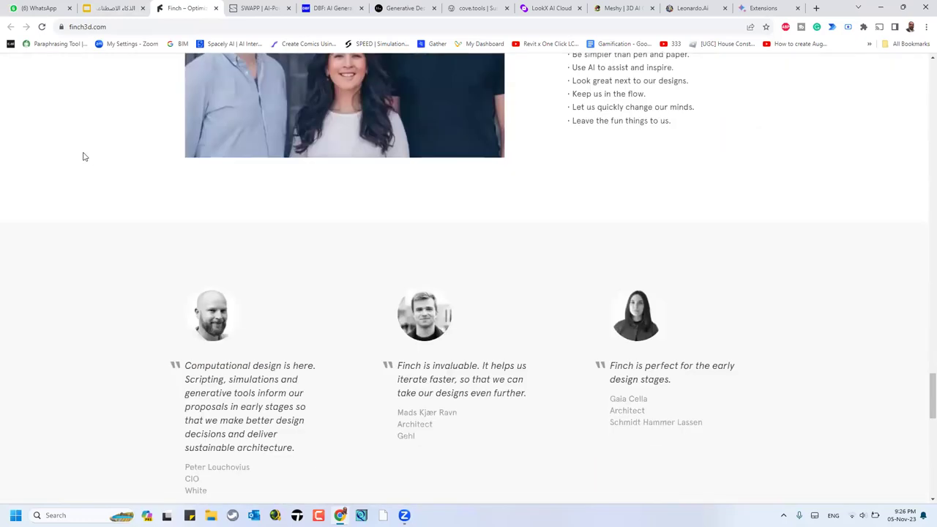
scroll(86, 150, down, 4)
Return to the presentation and show the Finch3d slide, the Finch generative building design slide and the multi-unit floor plan slide.
click(121, 8)
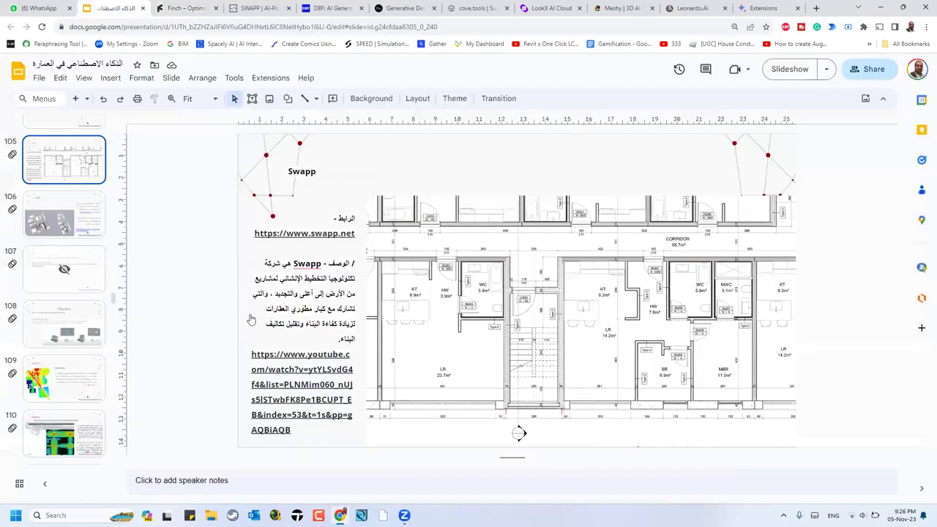
click(83, 218)
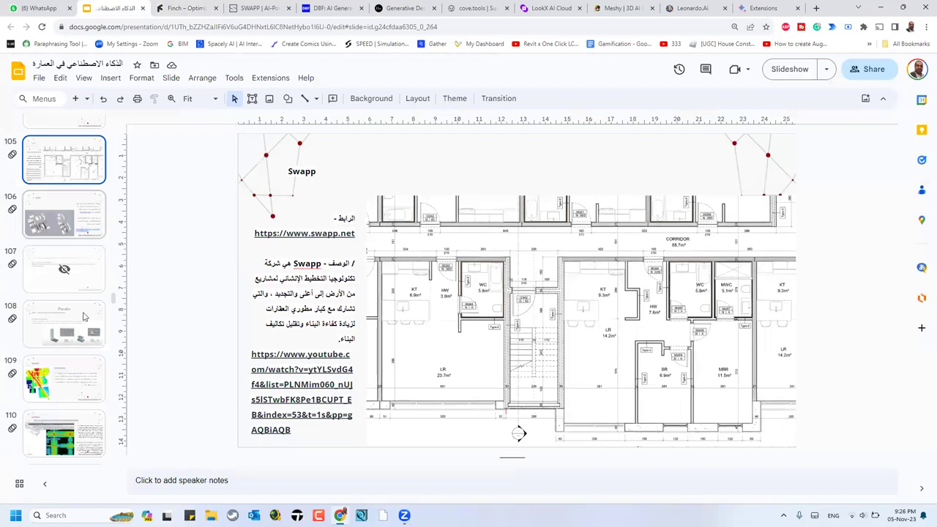
scroll(80, 301, down, 3)
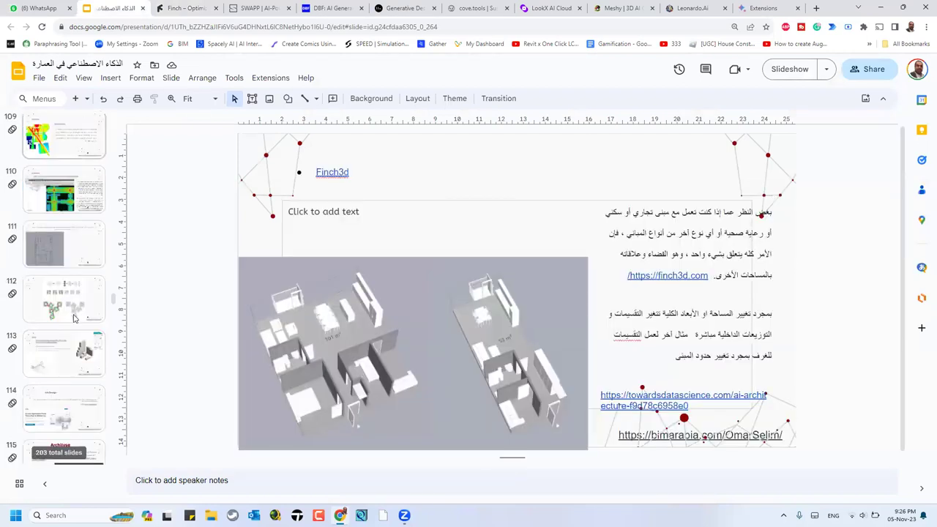
click(81, 255)
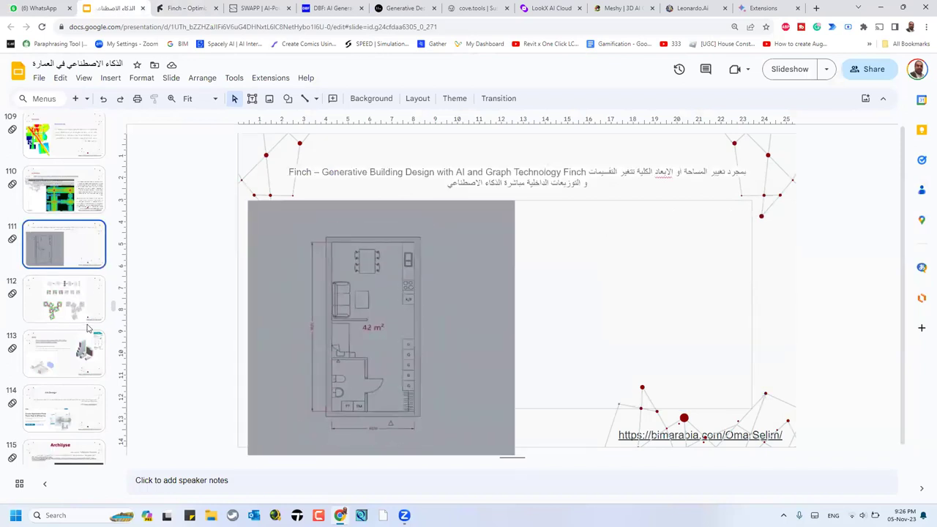
scroll(91, 307, up, 1)
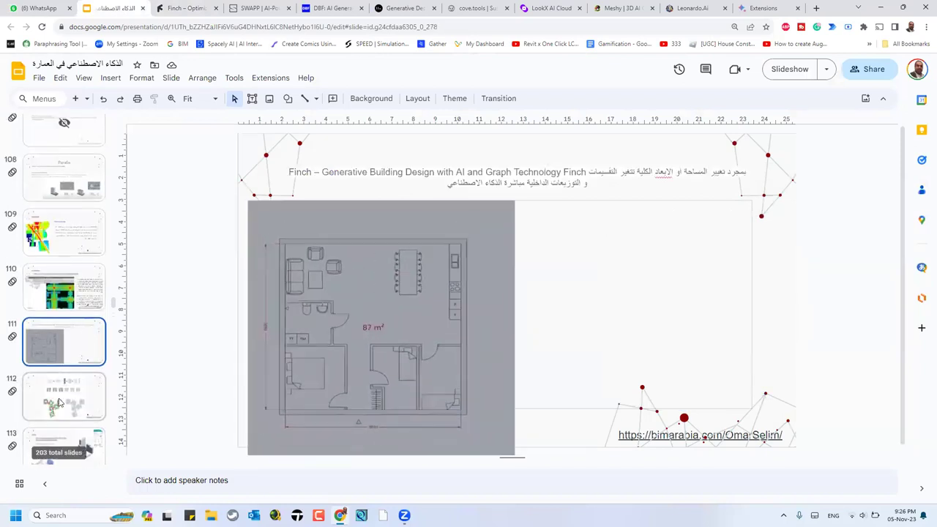
click(60, 402)
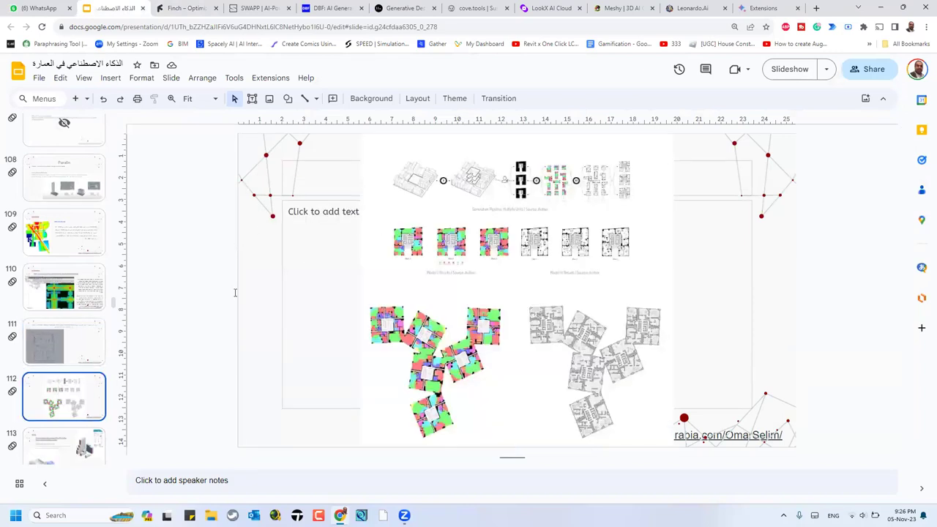
Move the Finch generative building design slide and the multi-unit floor plan slide together to directly after the Finch3d slide.
click(55, 340)
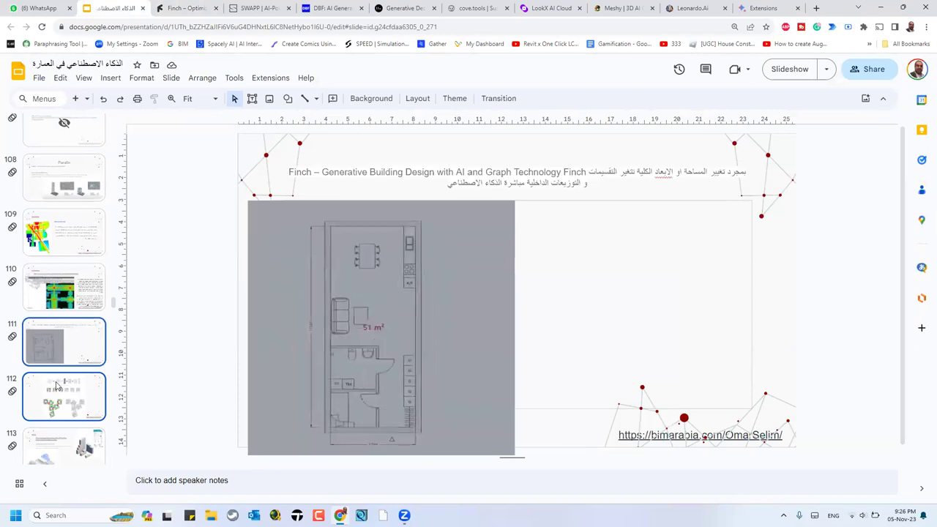
scroll(66, 410, up, 3)
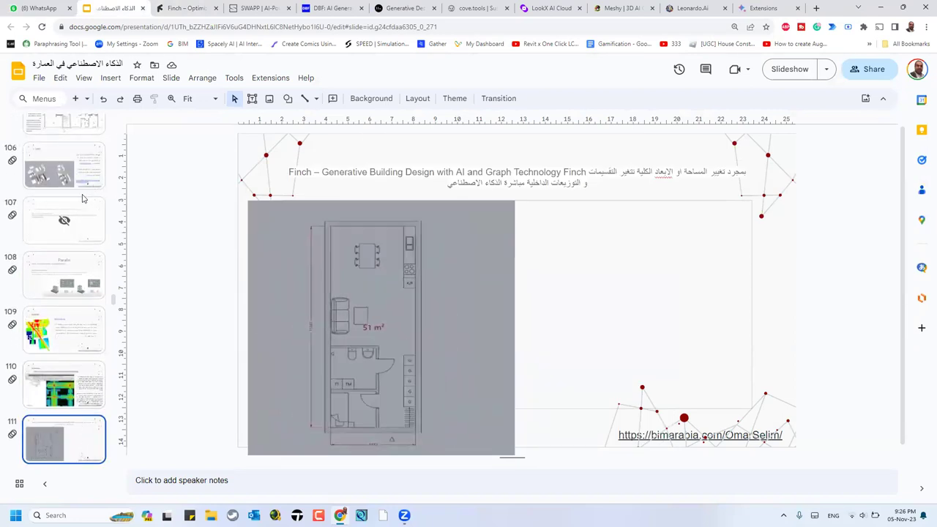
drag(82, 203, 81, 216)
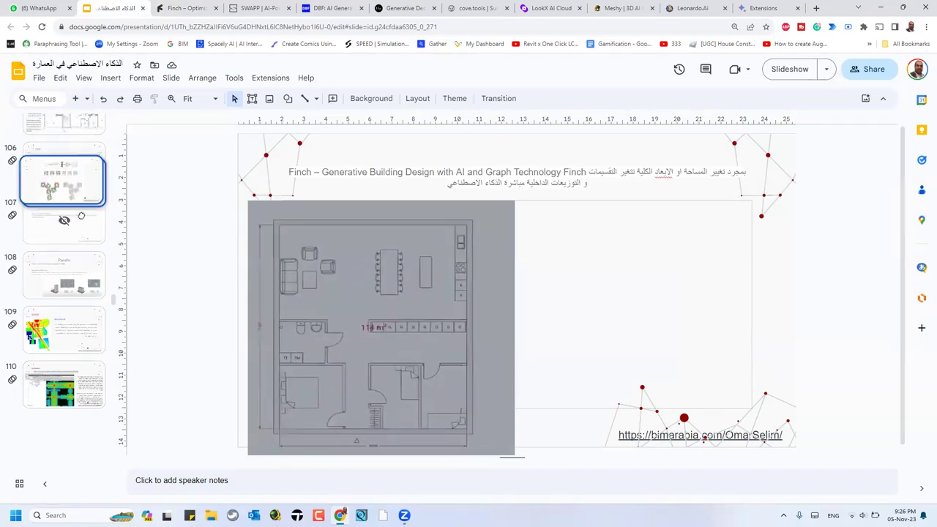
drag(97, 273, 93, 285)
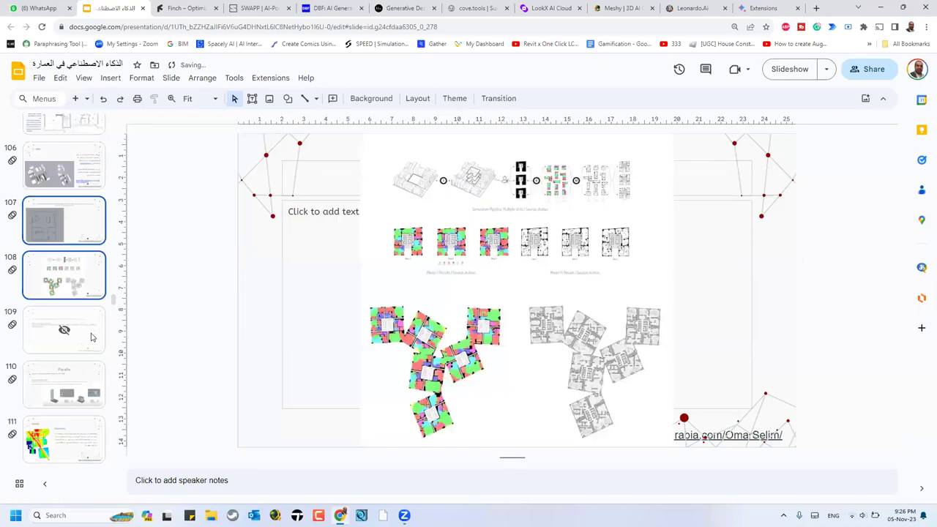
Show the ArkDesign slide and the Archilyse slide in turn.
scroll(91, 336, down, 5)
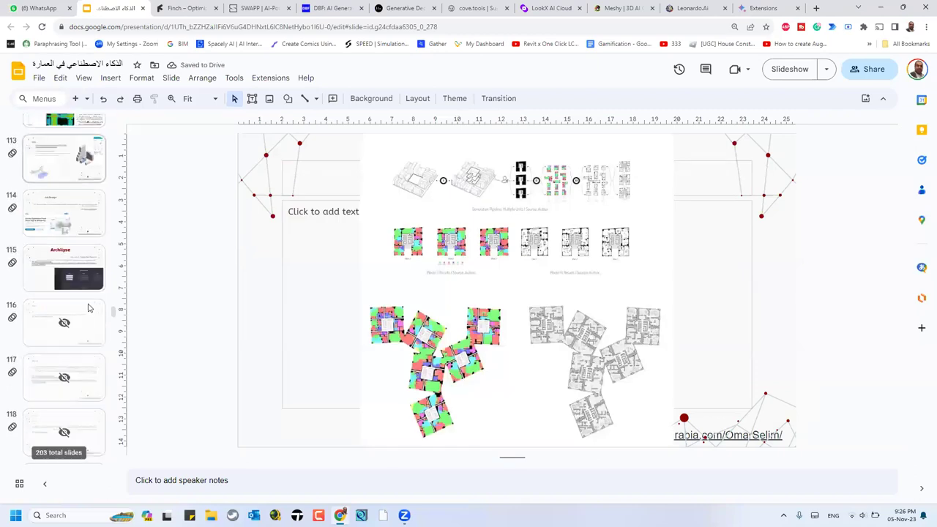
click(73, 218)
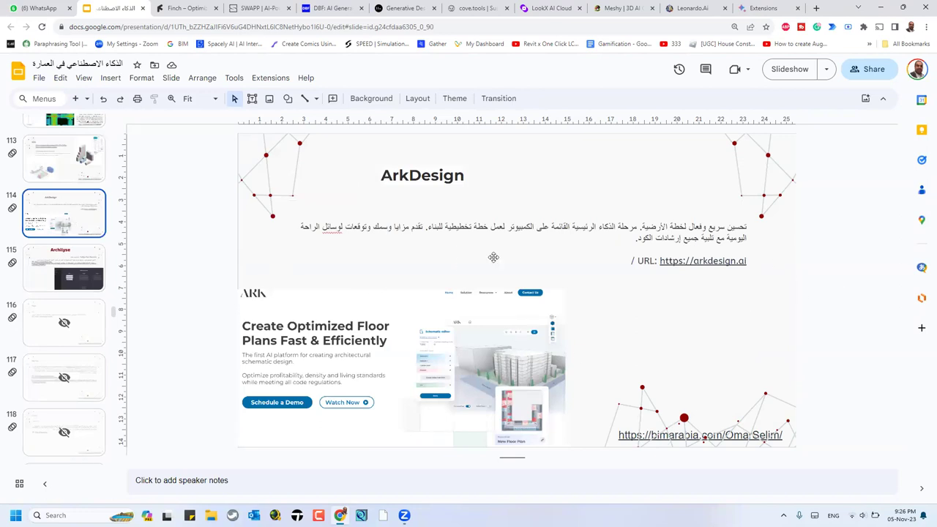
click(68, 271)
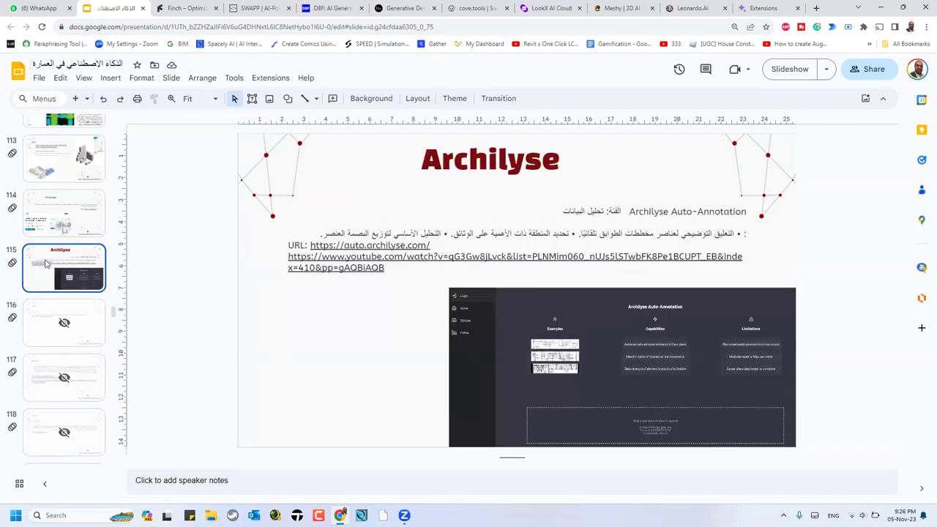
Go to the mnml.ai slide further down the deck and open its link to the mnml.ai explore page.
scroll(45, 268, down, 10)
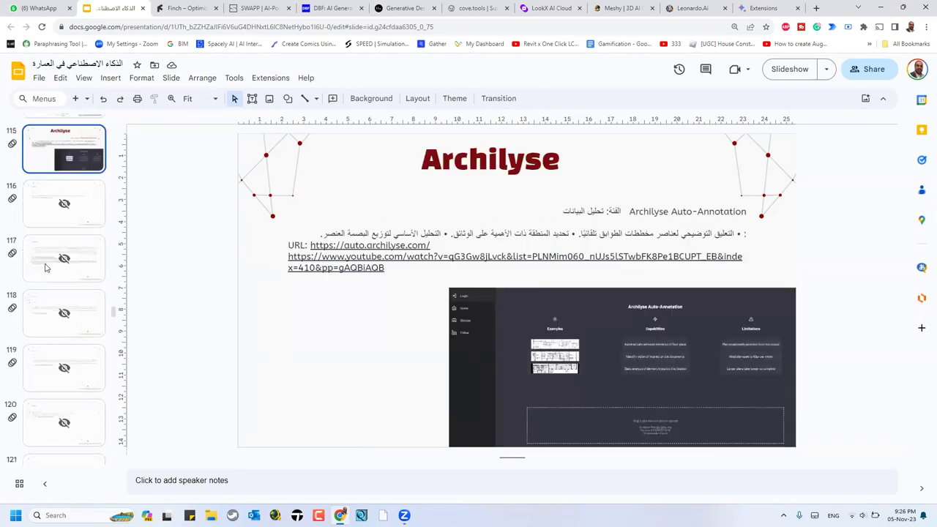
scroll(73, 279, down, 5)
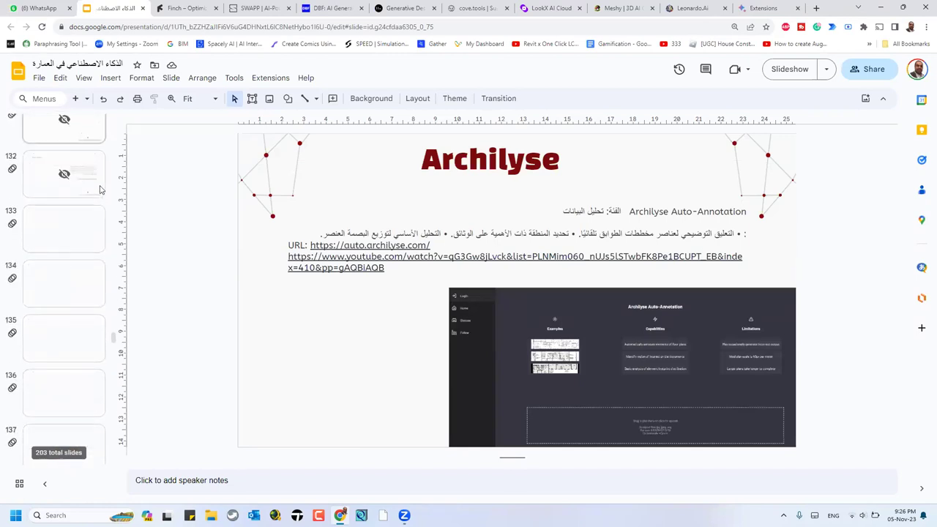
click(72, 279)
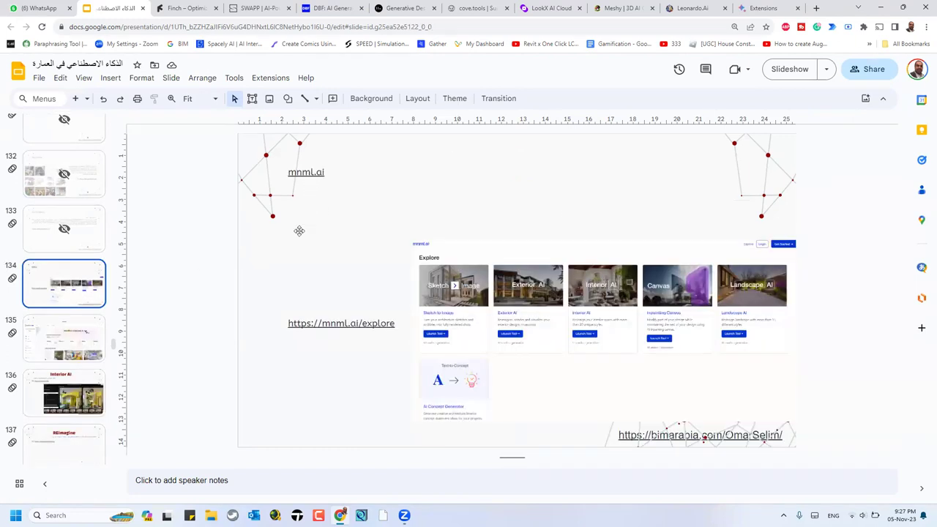
click(306, 172)
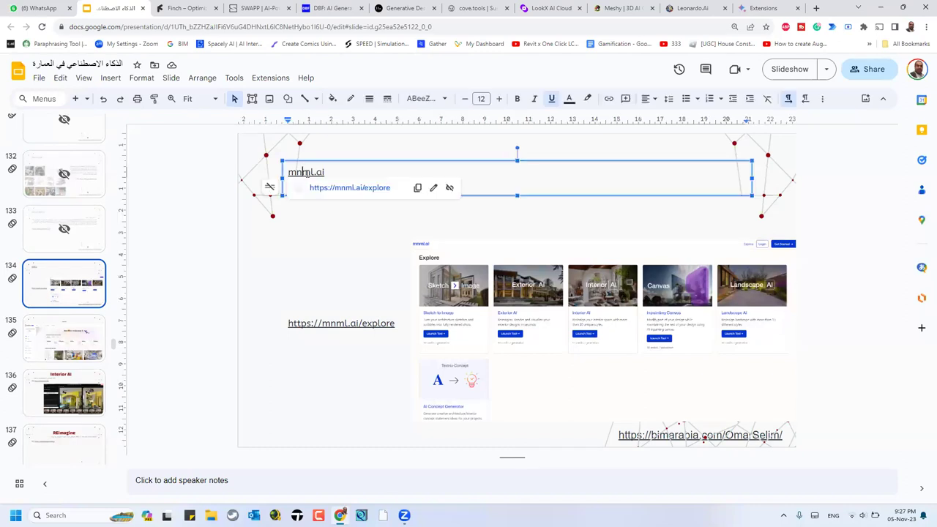
click(651, 284)
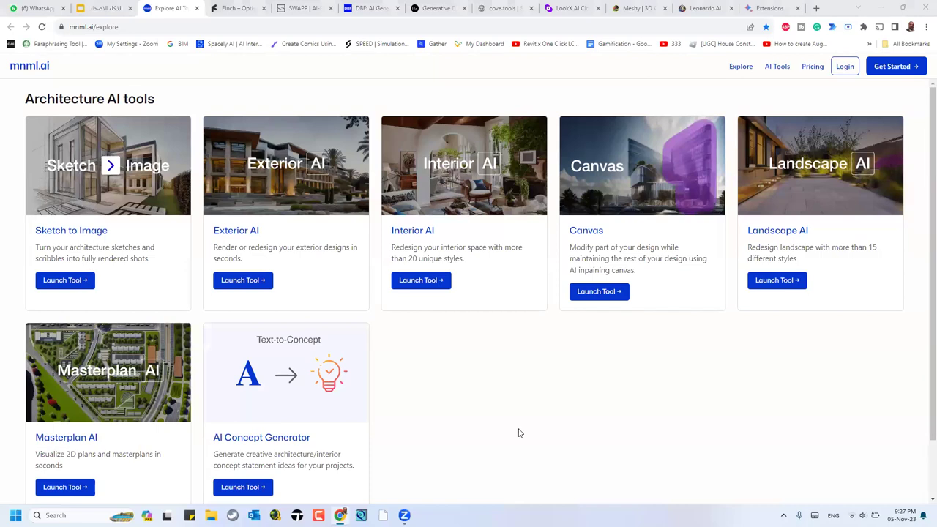
Sign in to mnml.ai with one of the listed Google accounts.
click(847, 73)
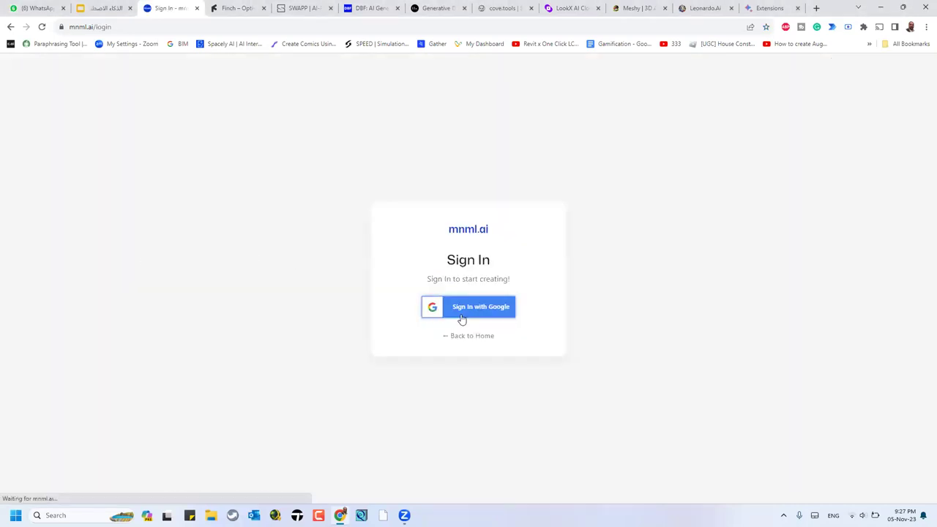
click(462, 307)
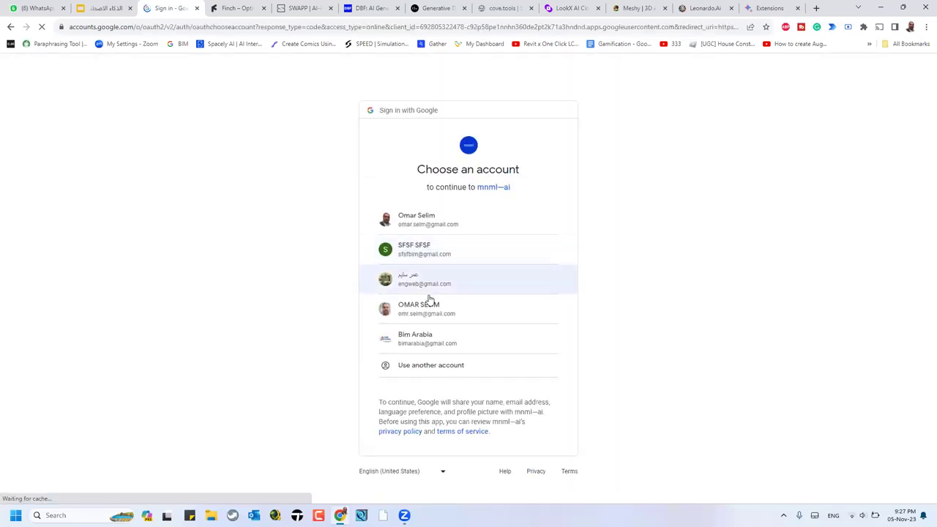
click(489, 311)
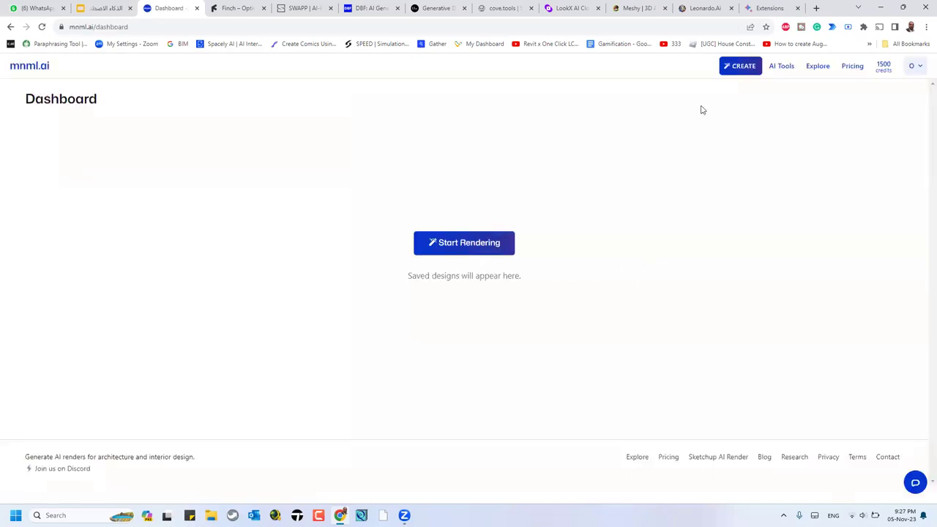
Launch the Sketch to Image tool from the mnml.ai architecture AI tools and start creating.
click(781, 67)
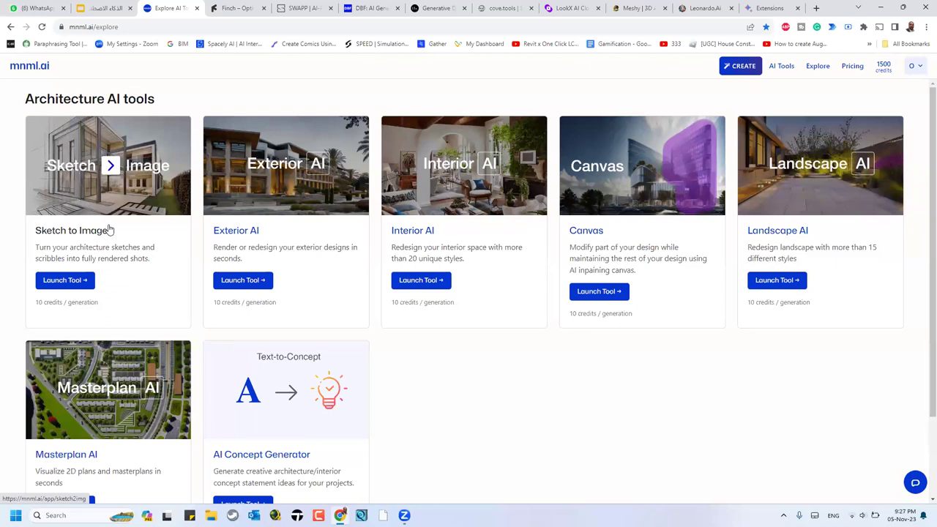
click(74, 286)
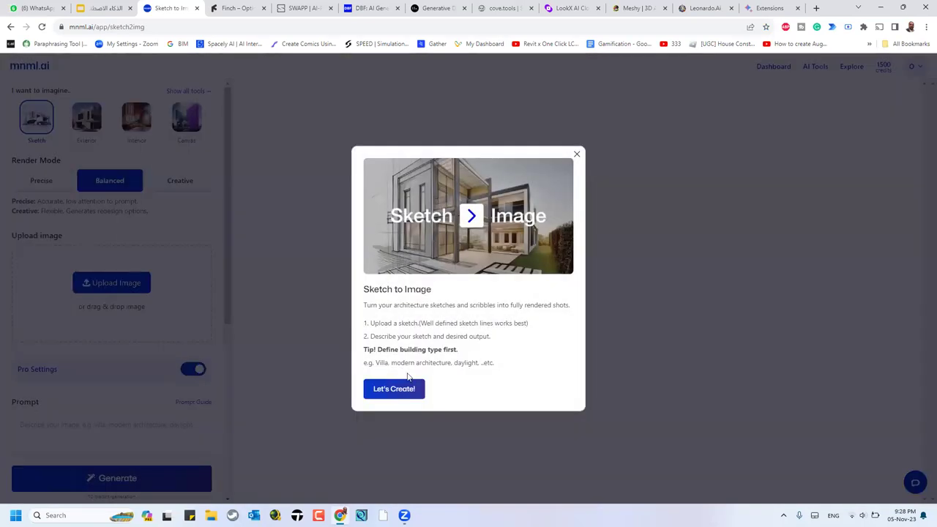
click(400, 397)
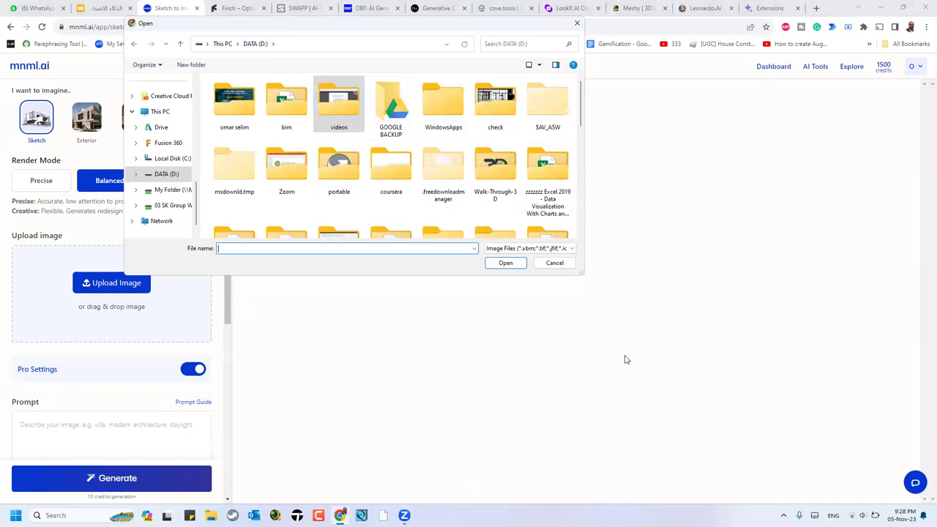
Open the check folder on DATA (D:) and select 3D.PNG as the image to upload.
click(354, 106)
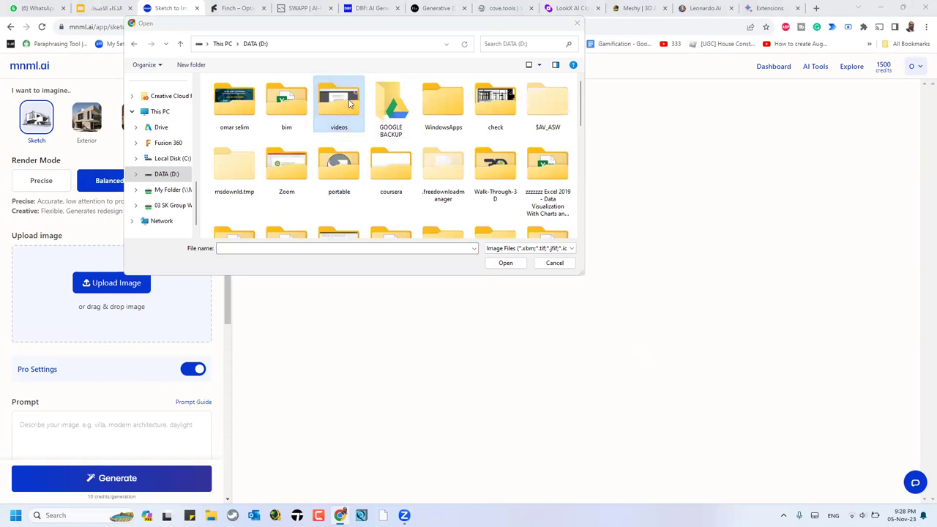
click(507, 117)
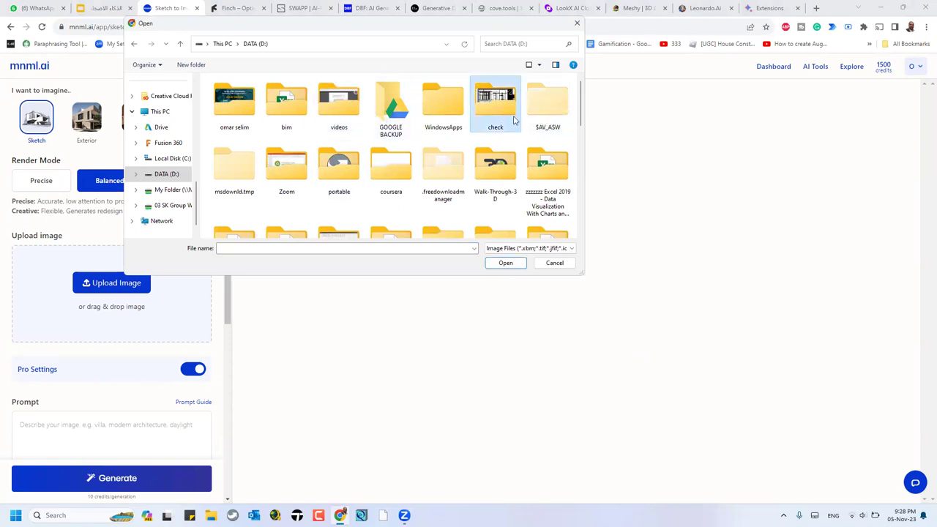
double_click(515, 120)
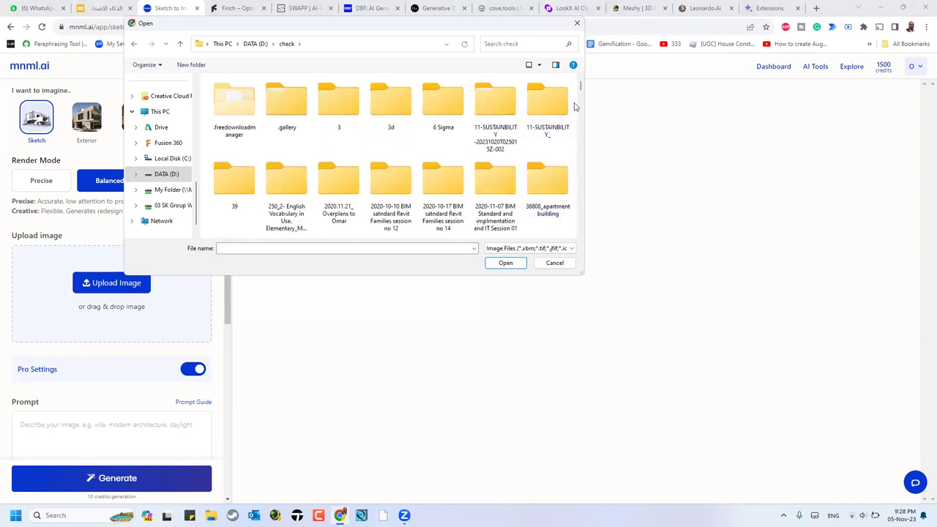
scroll(575, 106, down, 5)
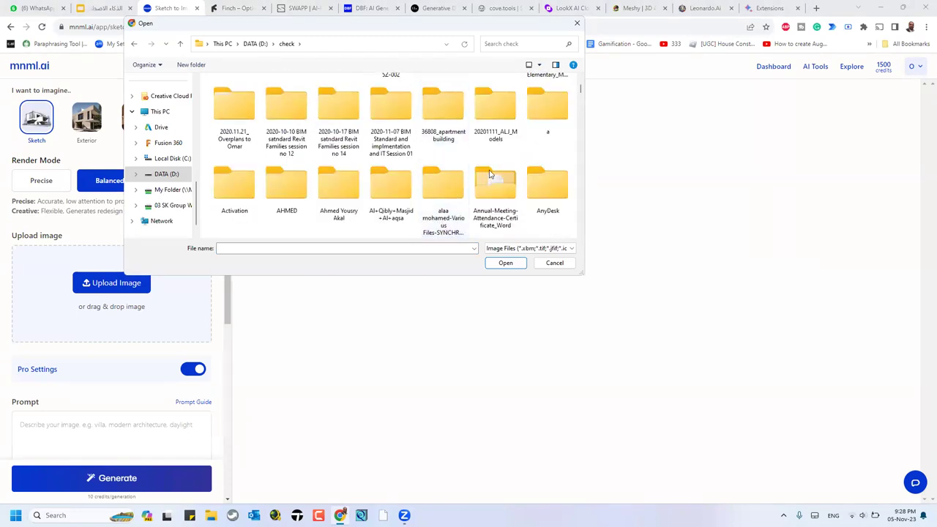
scroll(468, 164, down, 4)
scroll(492, 169, down, 6)
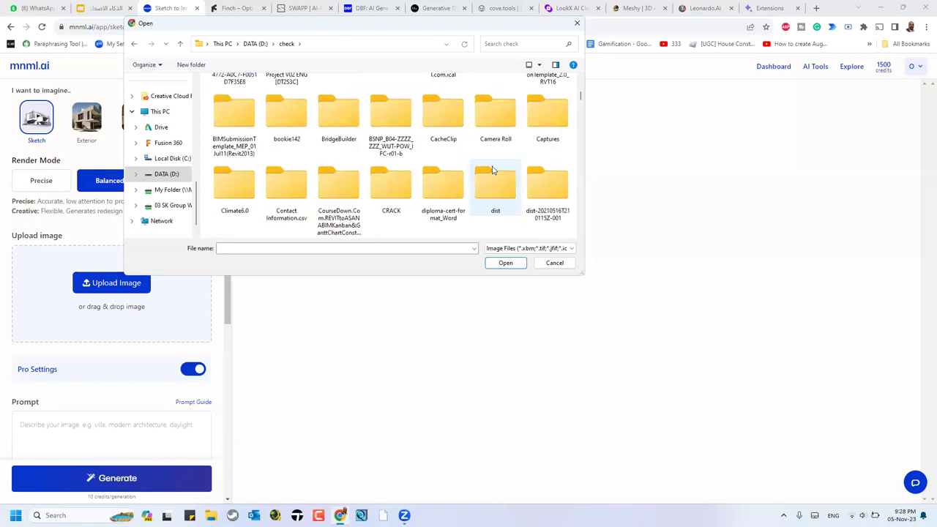
scroll(492, 170, down, 6)
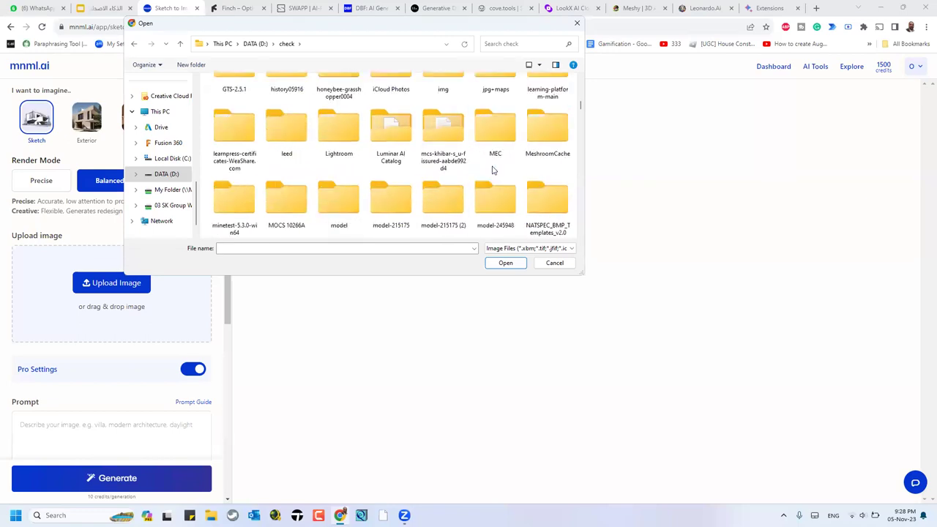
scroll(493, 175, down, 8)
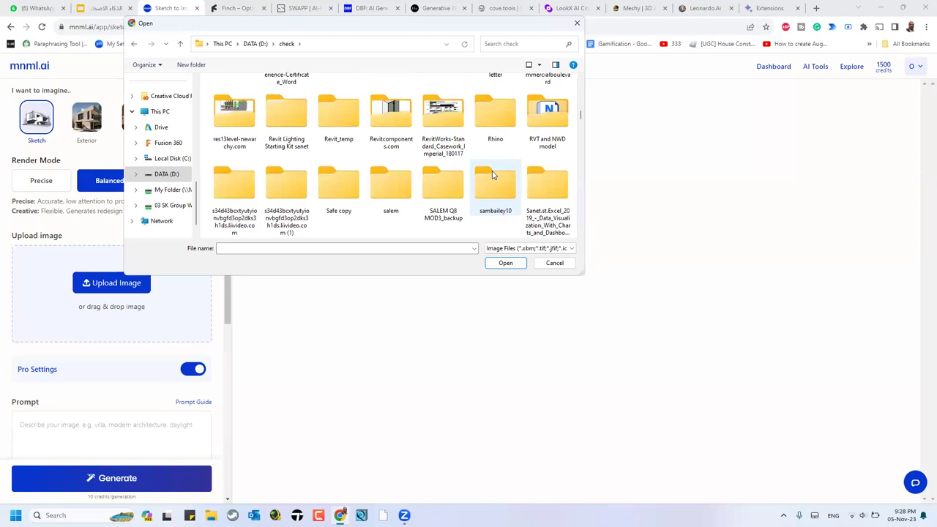
scroll(493, 174, down, 8)
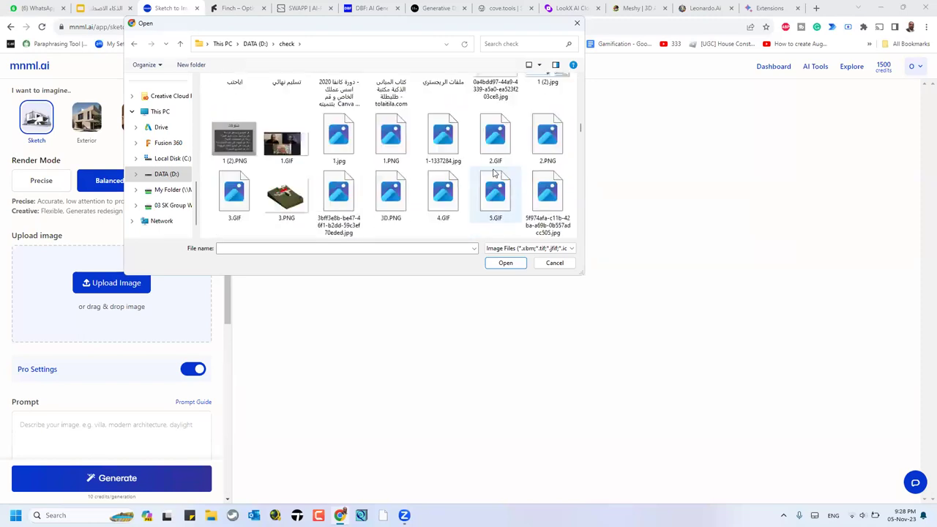
click(391, 108)
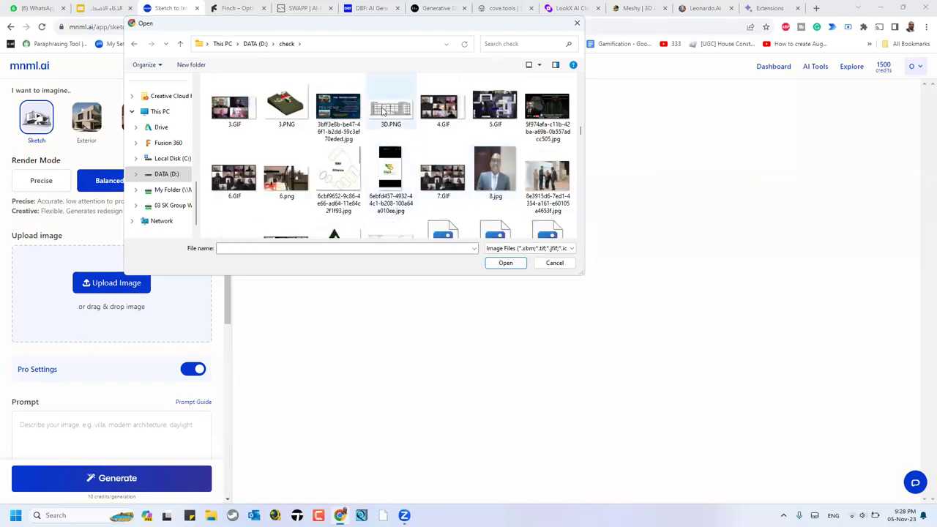
Look through the folder's other images and upload the selected 3D.PNG as the sketch.
scroll(469, 161, down, 6)
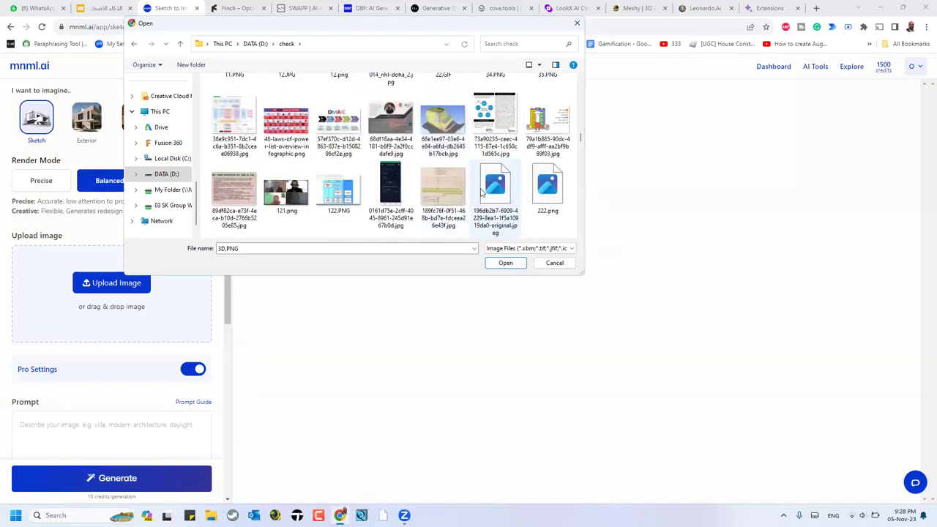
scroll(481, 191, down, 2)
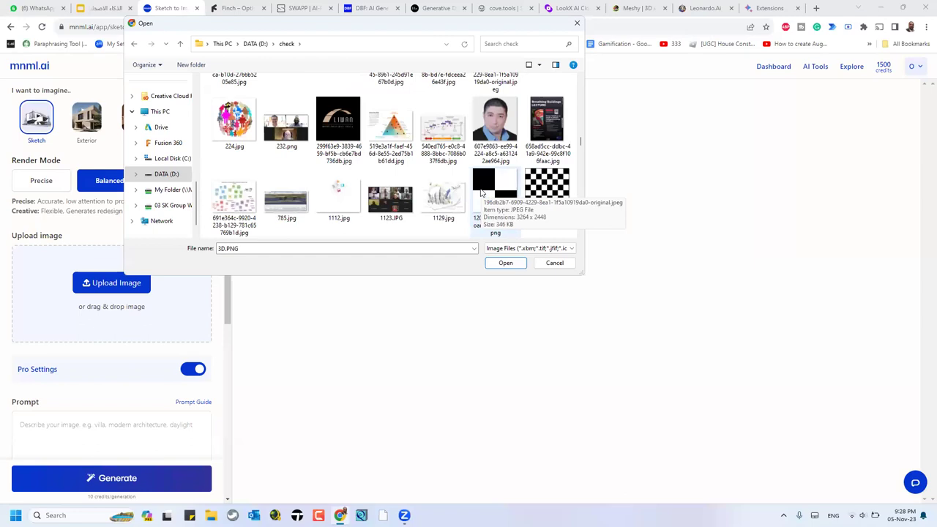
scroll(481, 191, down, 2)
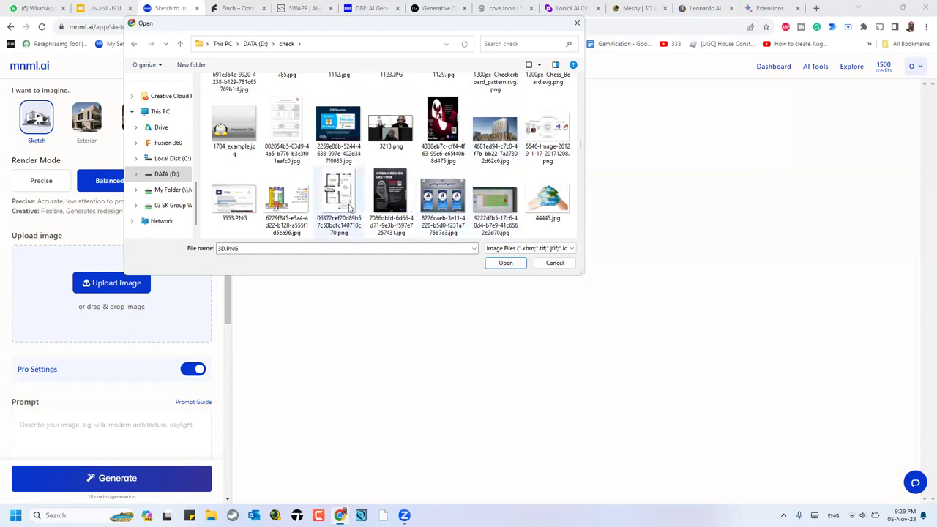
scroll(350, 209, down, 2)
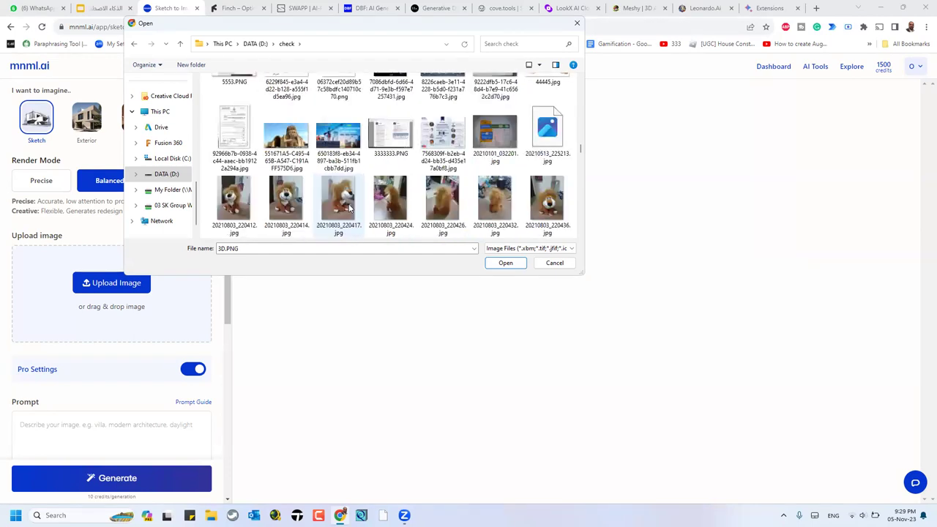
scroll(350, 208, up, 6)
scroll(350, 209, up, 6)
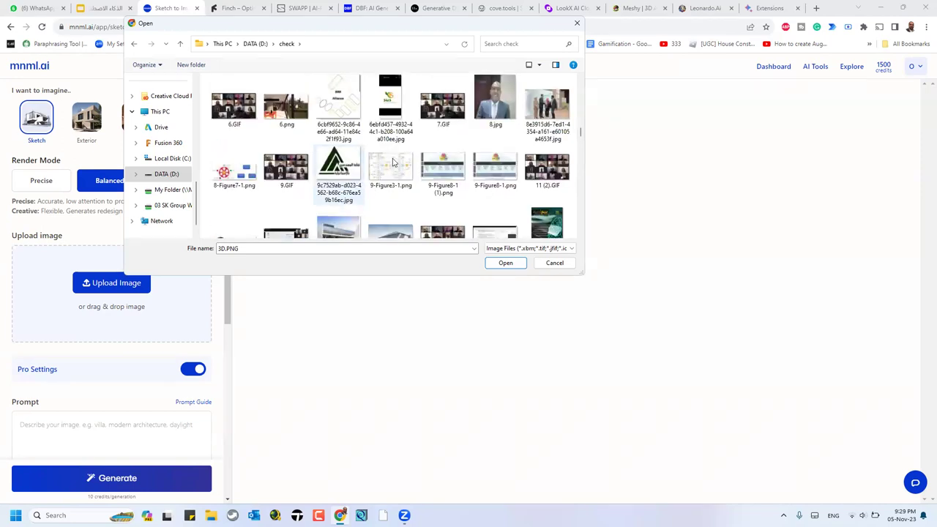
scroll(392, 162, up, 3)
click(505, 263)
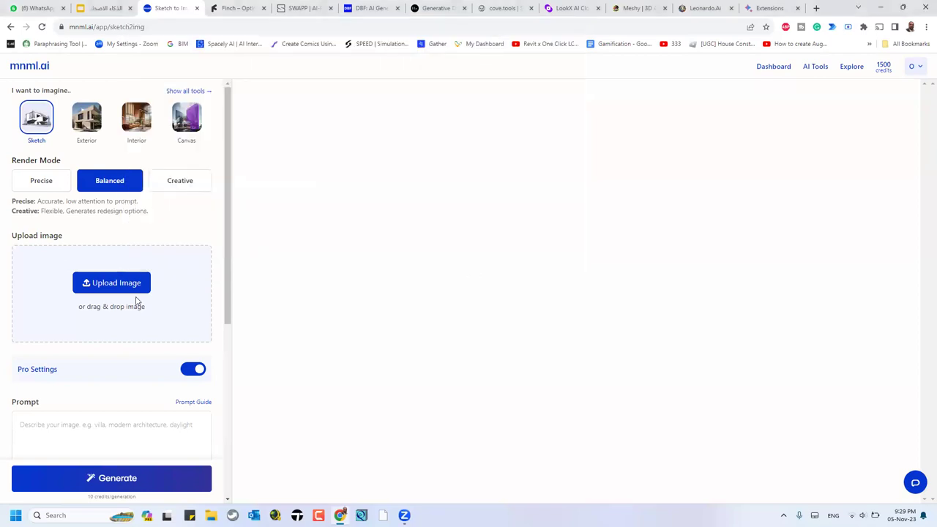
Generate a render of the uploaded building sketch using the prompt VILLA and the CGI style.
scroll(125, 314, down, 4)
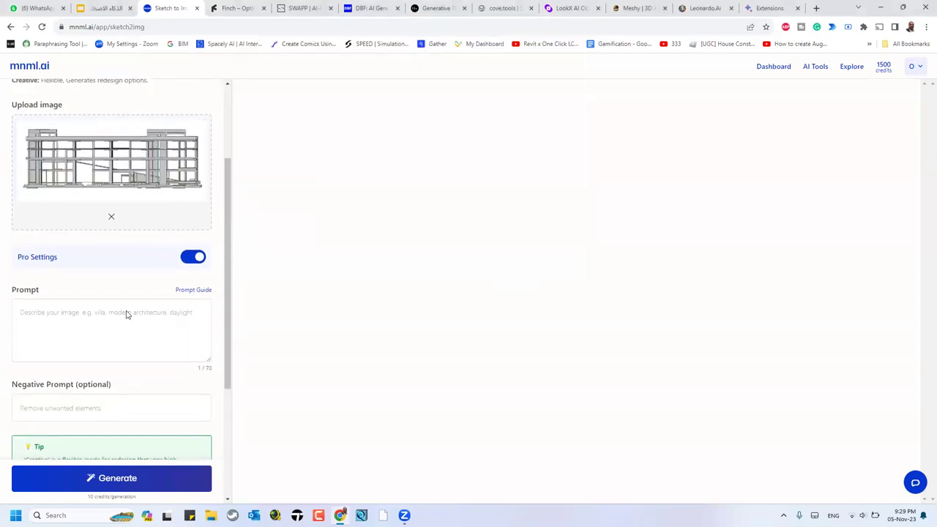
click(67, 151)
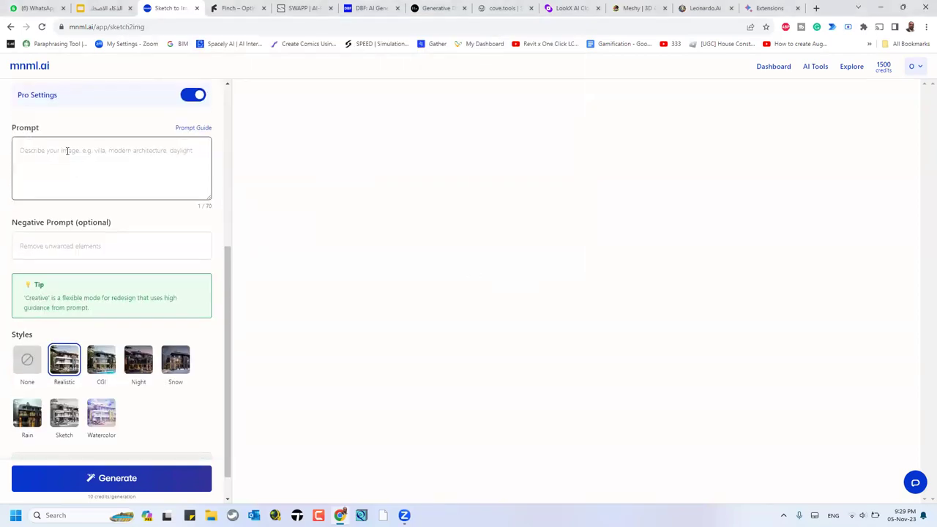
text(VILLA)
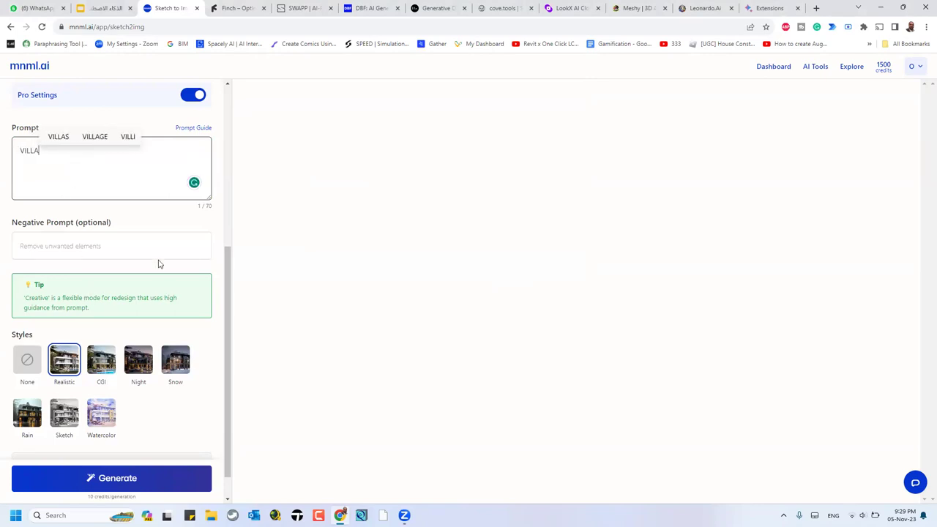
scroll(134, 220, down, 1)
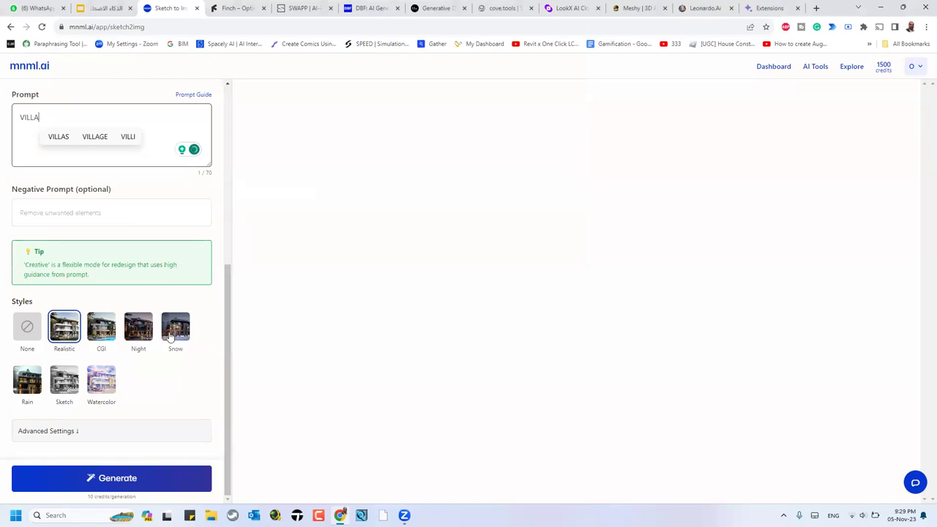
click(99, 331)
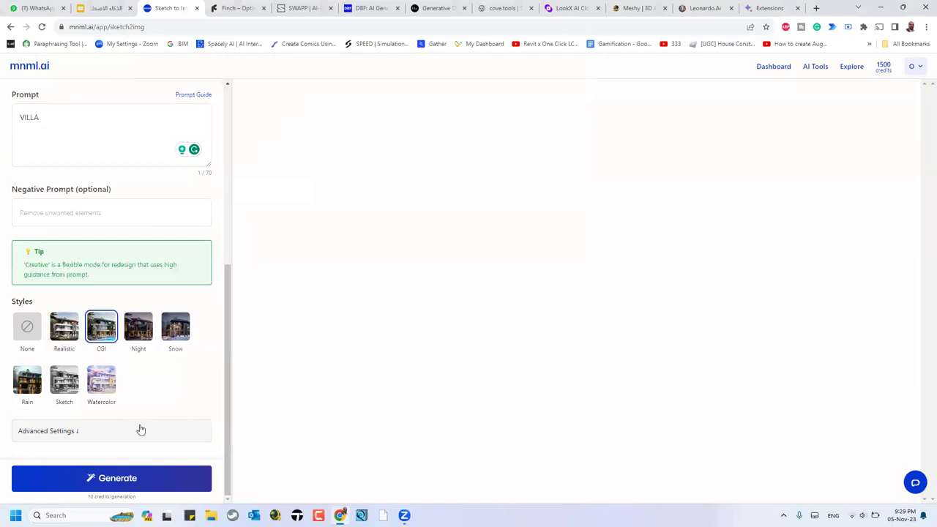
click(134, 481)
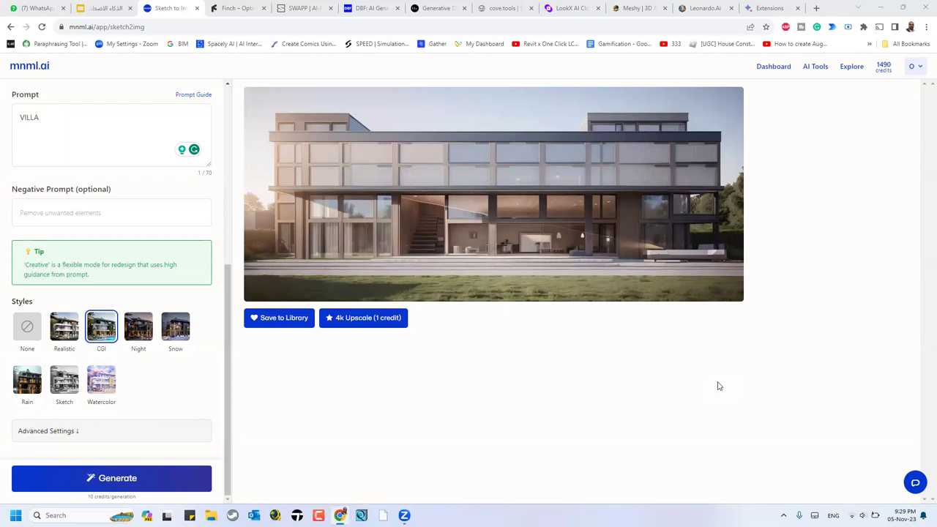
scroll(139, 309, up, 4)
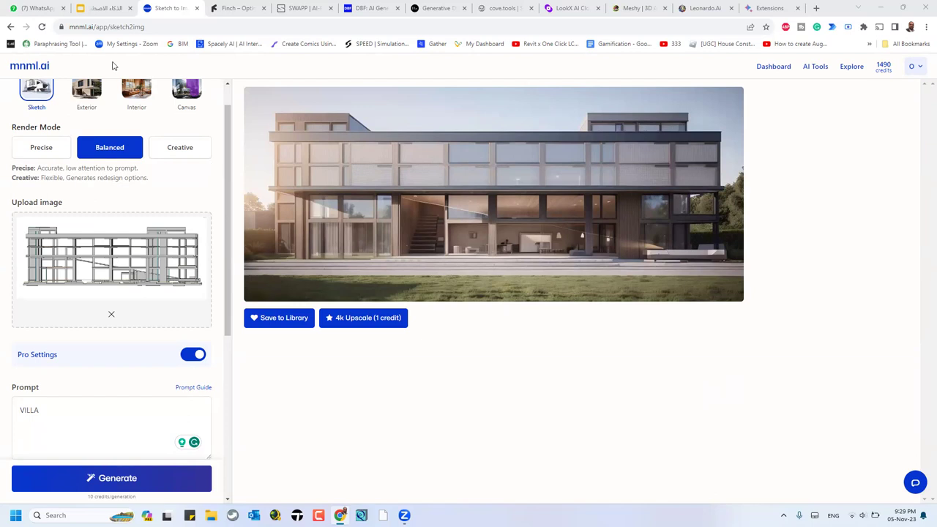
Switch to WhatsApp Web, download the tower sketch received in the open chat and save it as a JPEG on DATA (D:).
click(49, 8)
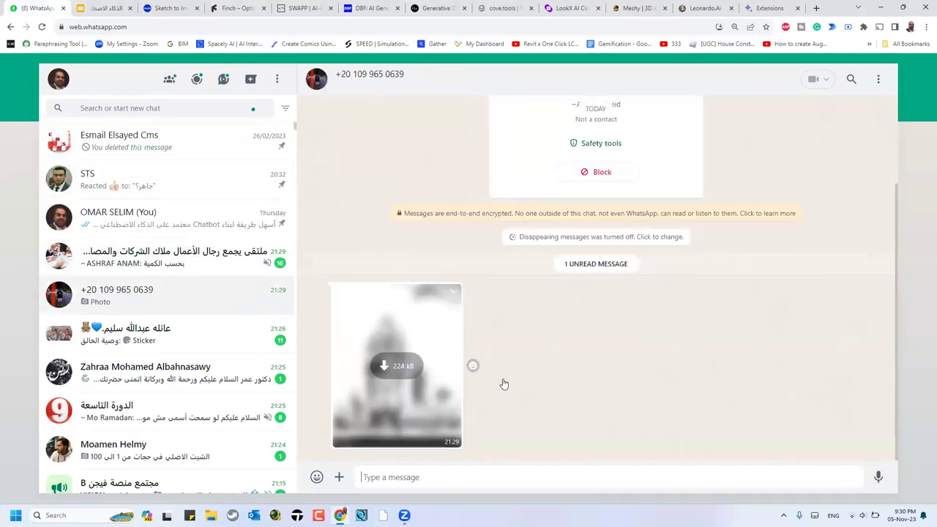
click(417, 368)
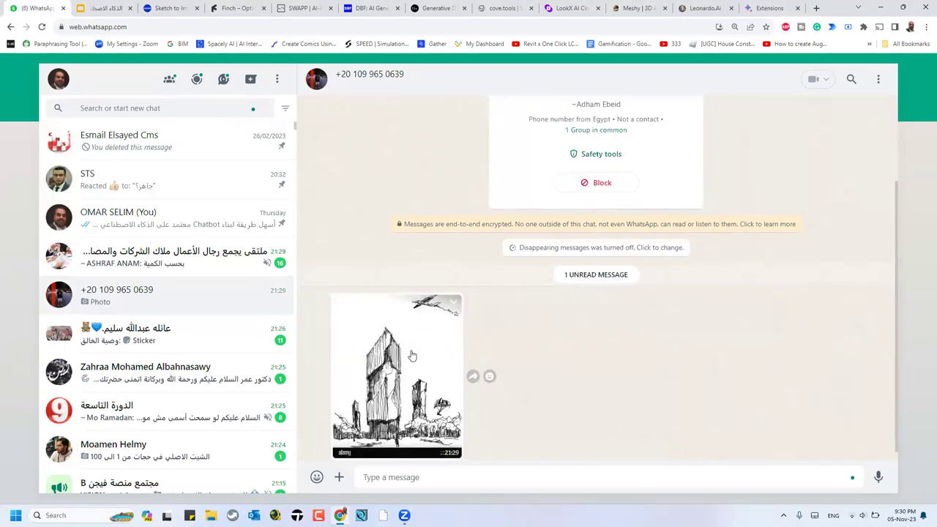
click(412, 356)
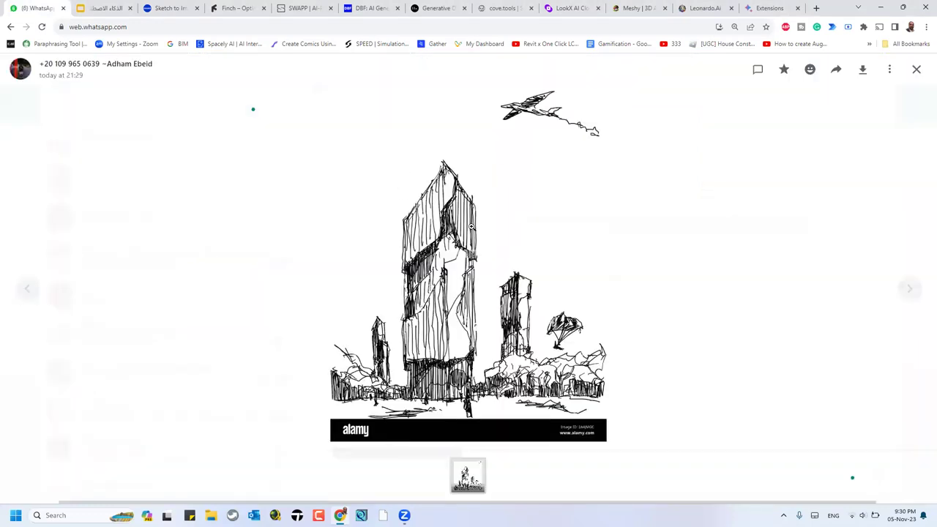
right_click(473, 227)
click(513, 253)
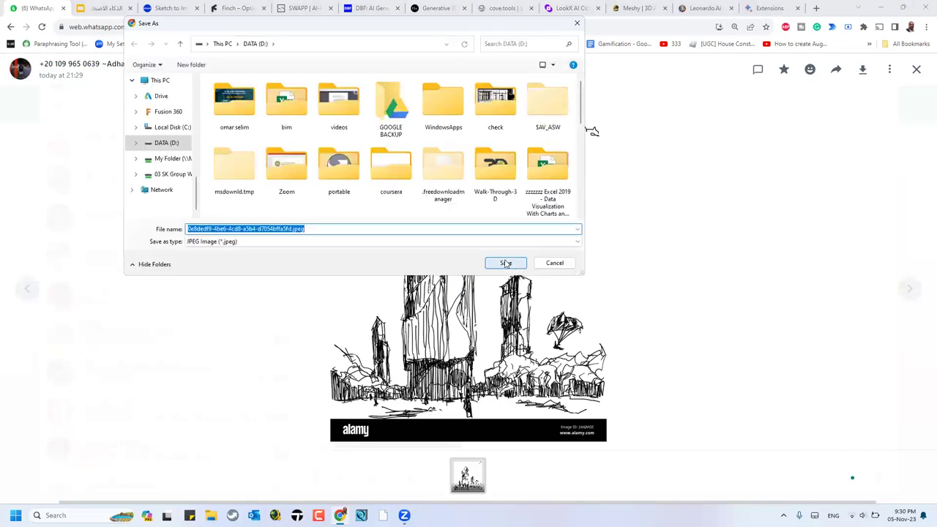
click(506, 262)
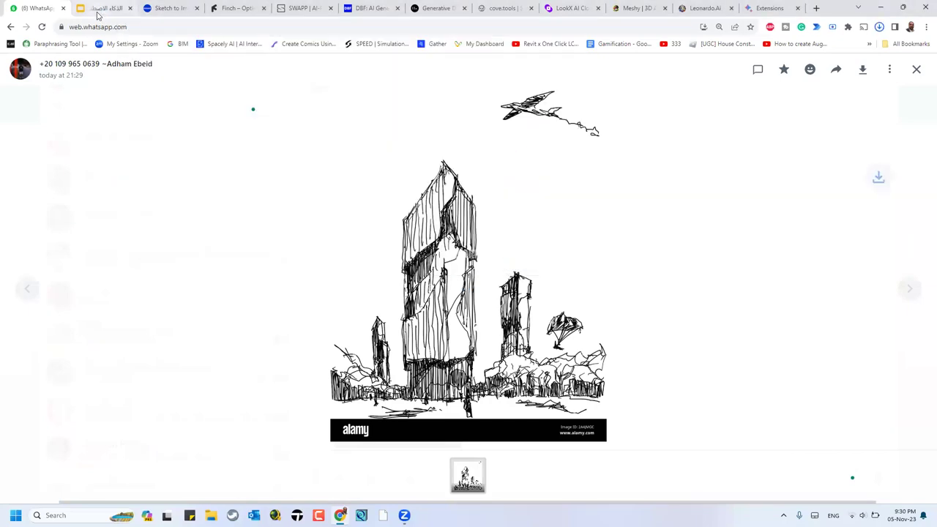
Return to mnml.ai and replace the uploaded image with the tower sketch JPEG saved on DATA (D:).
click(169, 8)
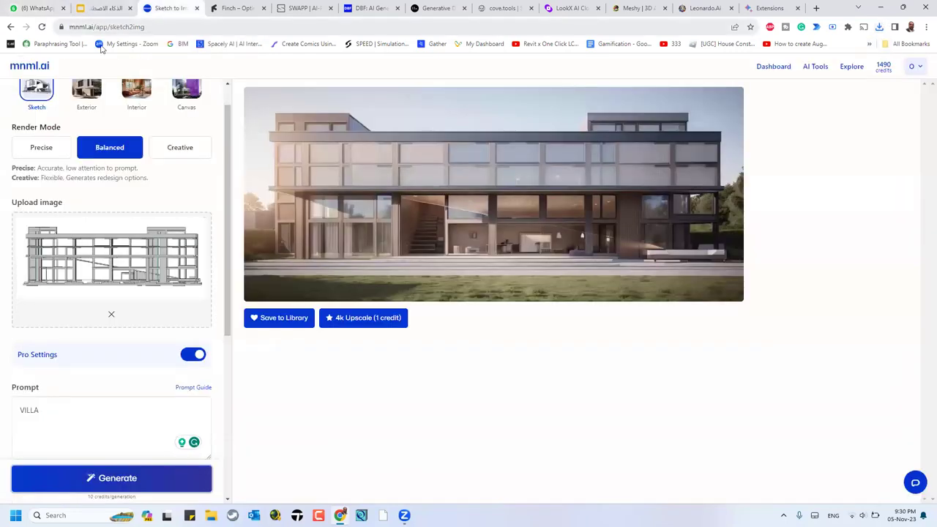
click(112, 316)
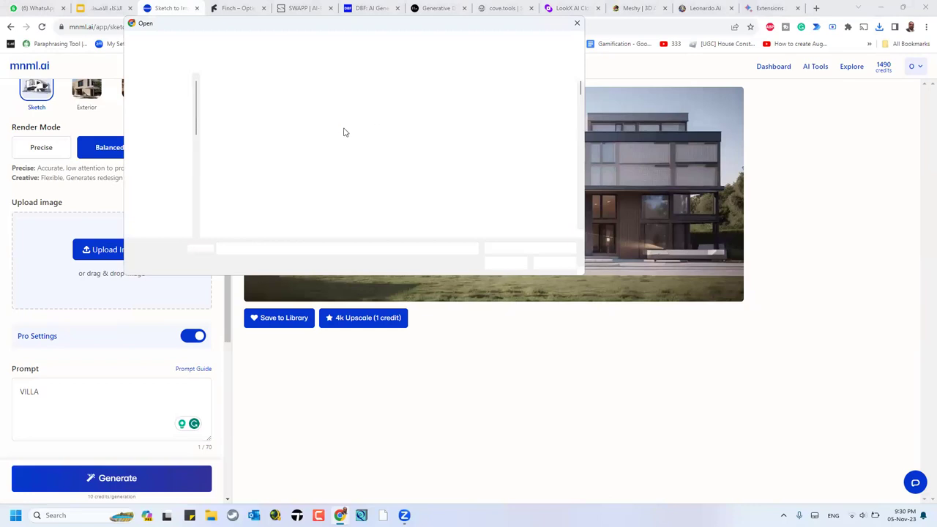
scroll(364, 144, down, 3)
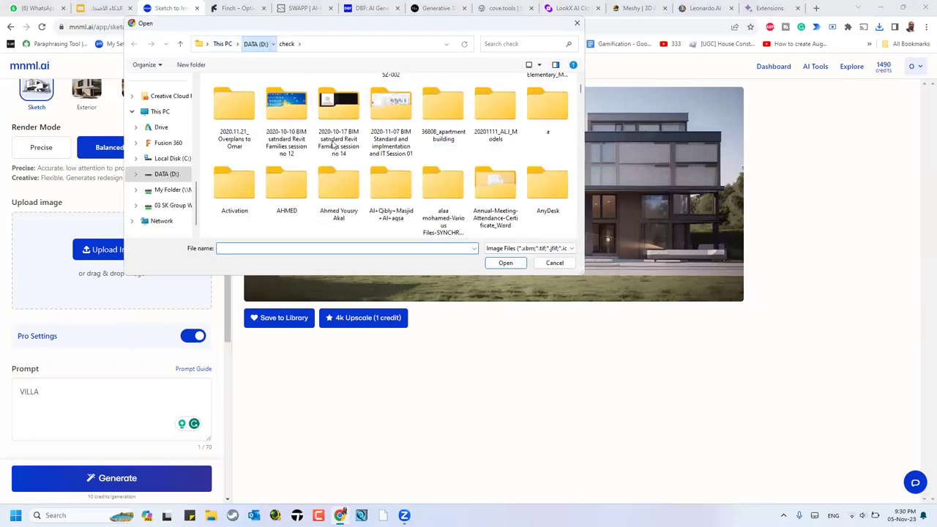
click(253, 44)
scroll(545, 174, down, 2)
scroll(545, 174, down, 5)
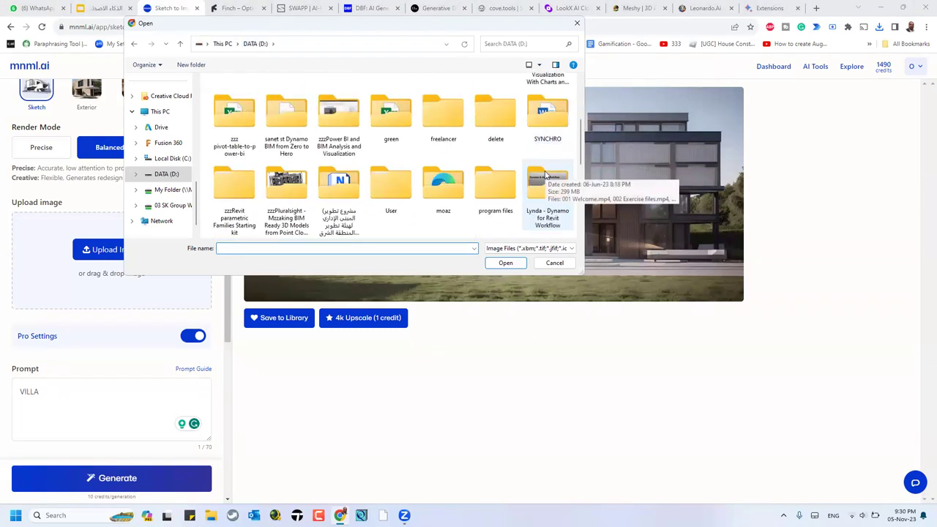
scroll(542, 202, up, 1)
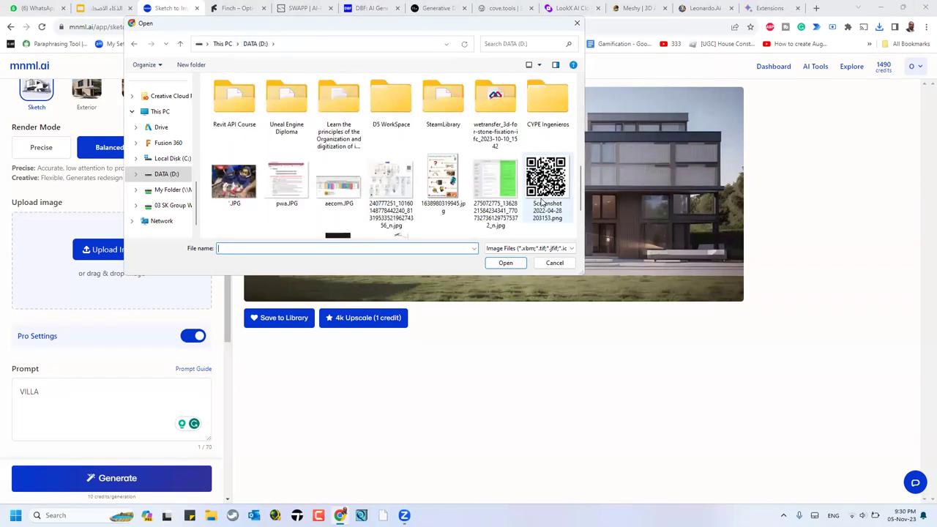
scroll(542, 203, down, 1)
double_click(400, 187)
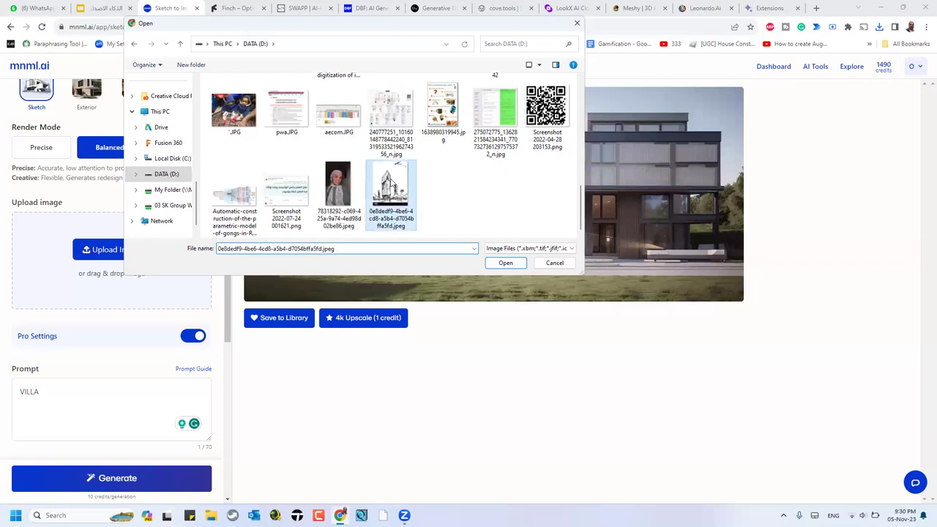
Replace the prompt text with TOWER for the new sketch.
scroll(69, 269, down, 5)
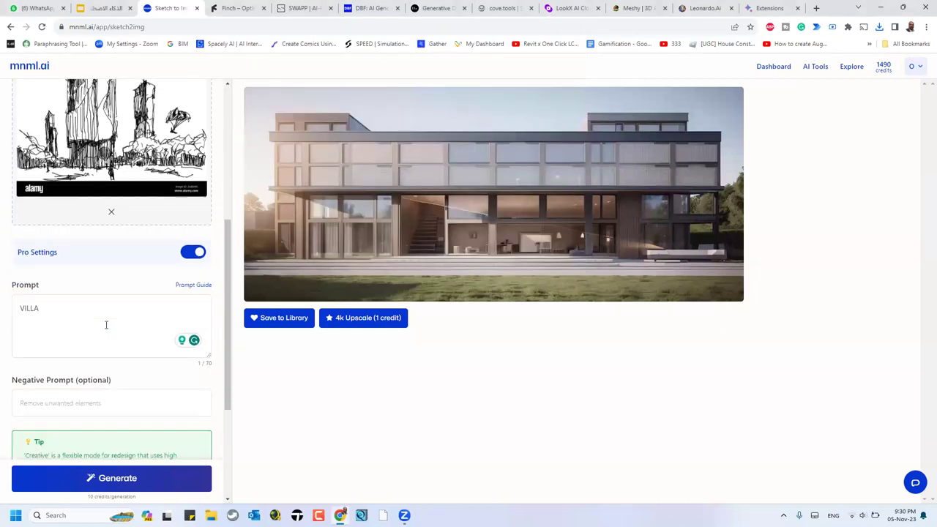
double_click(34, 138)
text(TOWER)
scroll(120, 438, down, 1)
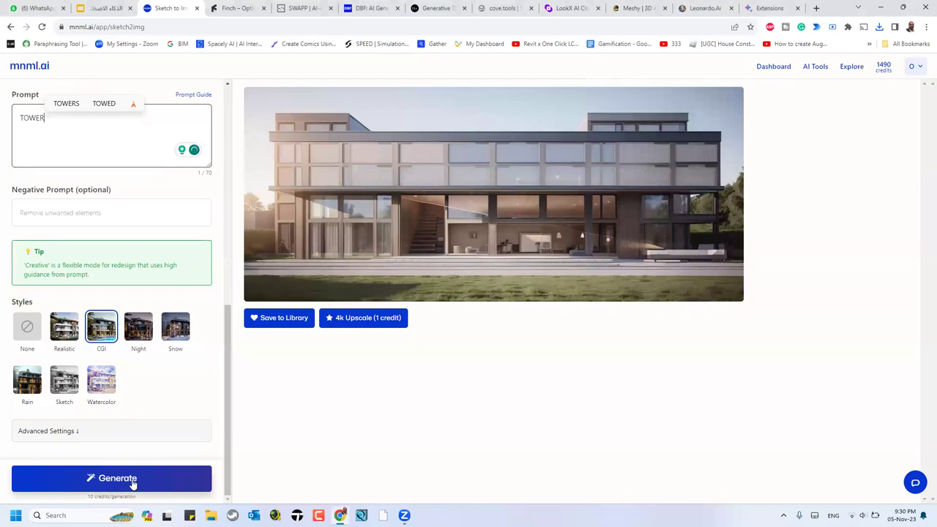
Expand the advanced seed settings and generate a render of the tower sketch with the prompt TOWER and the CGI style.
click(29, 431)
scroll(182, 330, down, 3)
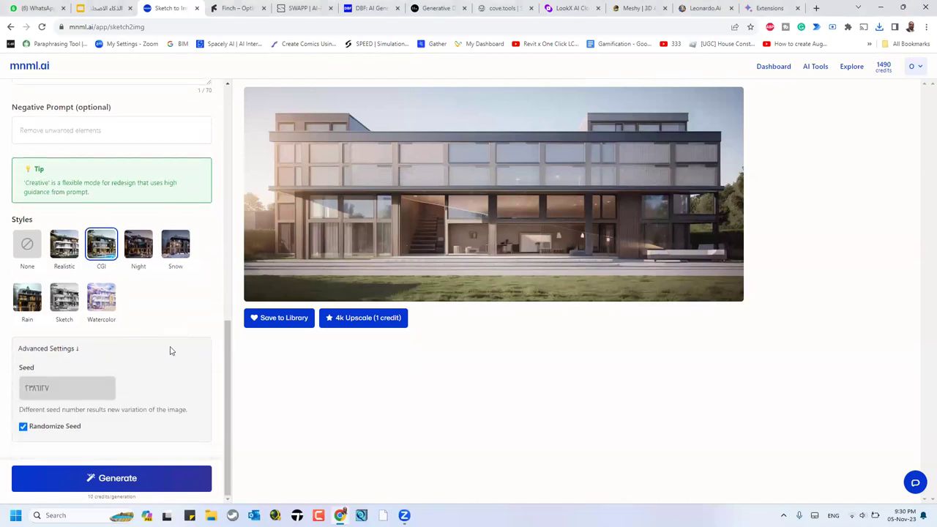
click(105, 479)
scroll(182, 273, up, 5)
scroll(181, 273, up, 5)
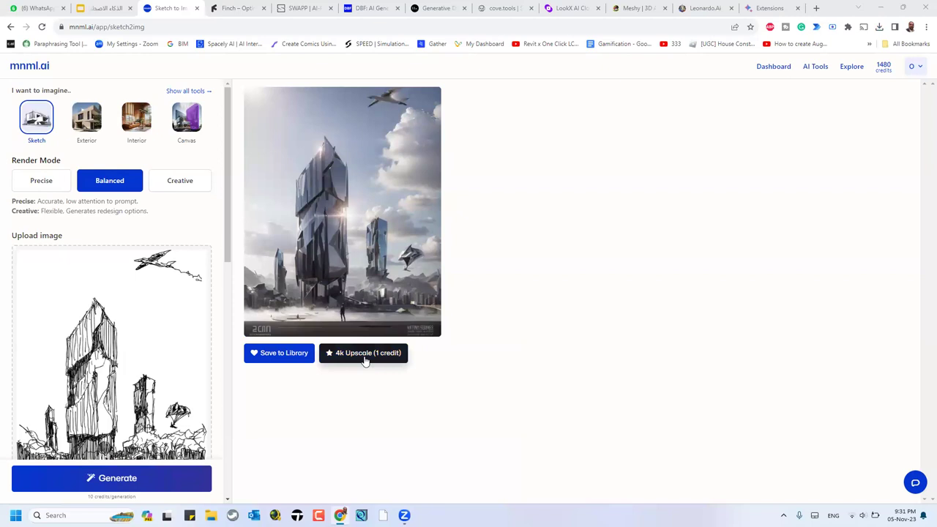
Show all the mnml.ai tools, open Exterior AI and dismiss its introduction.
click(185, 91)
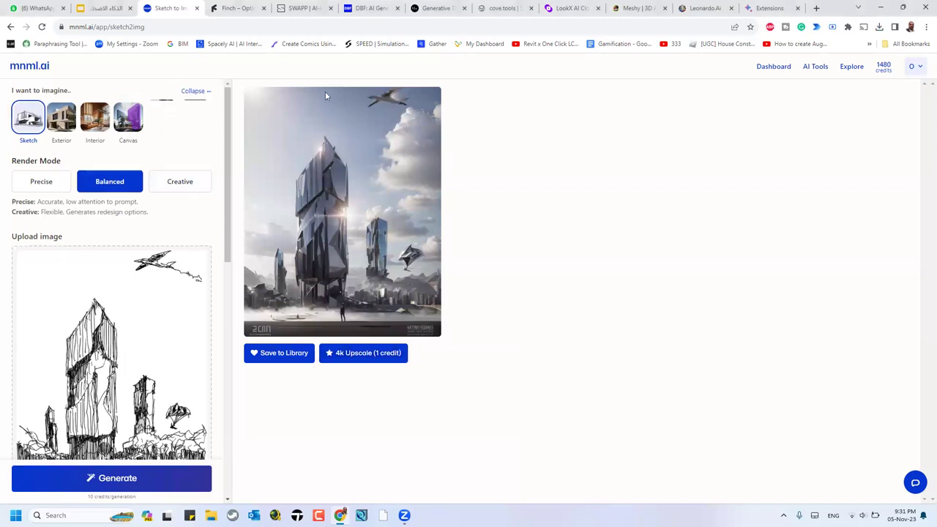
click(62, 126)
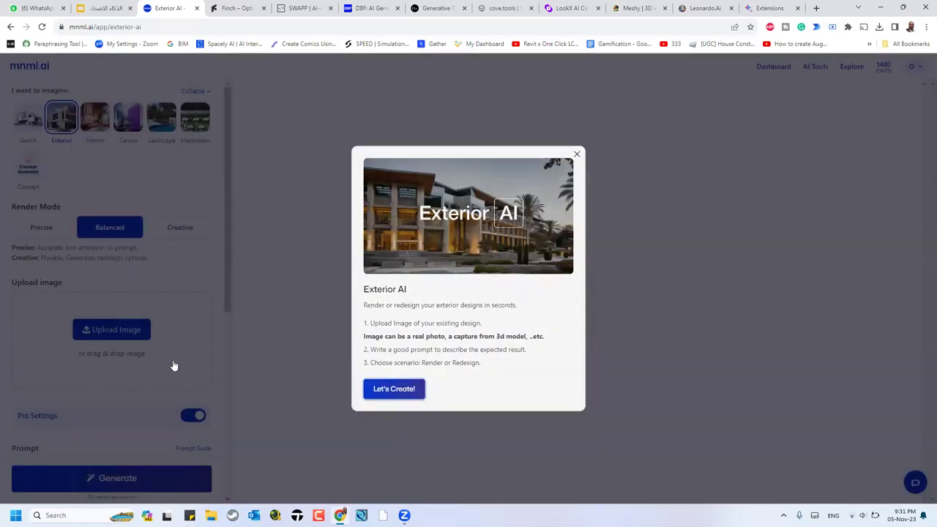
click(173, 365)
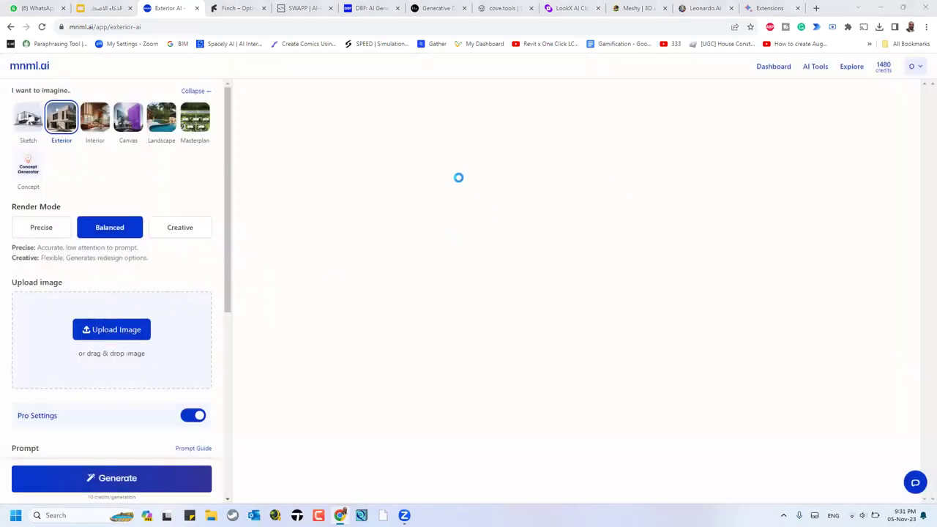
Upload the building image C1-22_23-day-1-1.jpg from the check folder on DATA (D:) to Exterior AI.
click(620, 237)
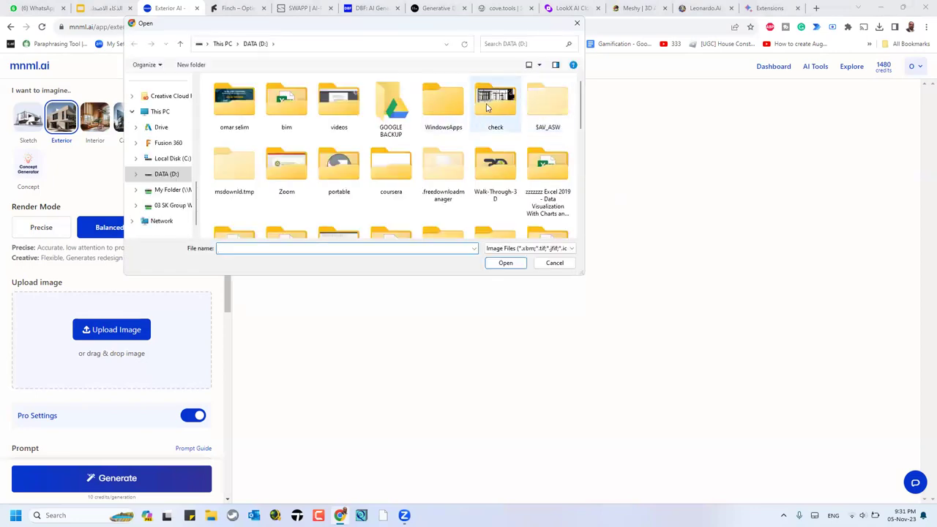
scroll(490, 165, down, 3)
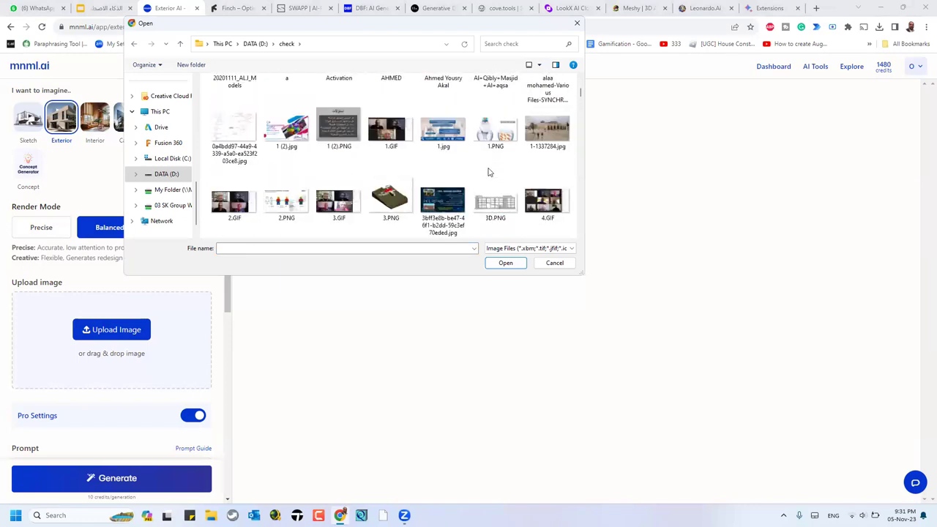
scroll(490, 173, down, 2)
scroll(490, 186, up, 5)
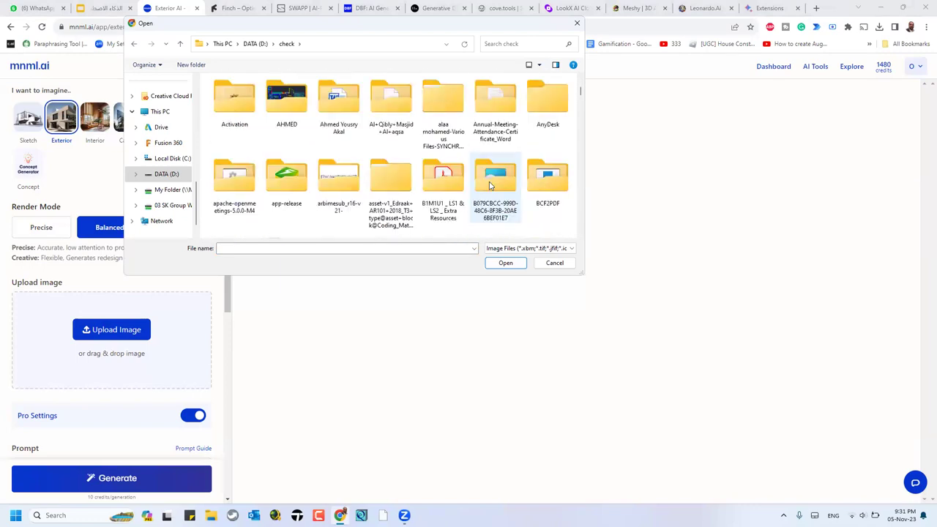
scroll(490, 186, down, 8)
scroll(489, 186, down, 8)
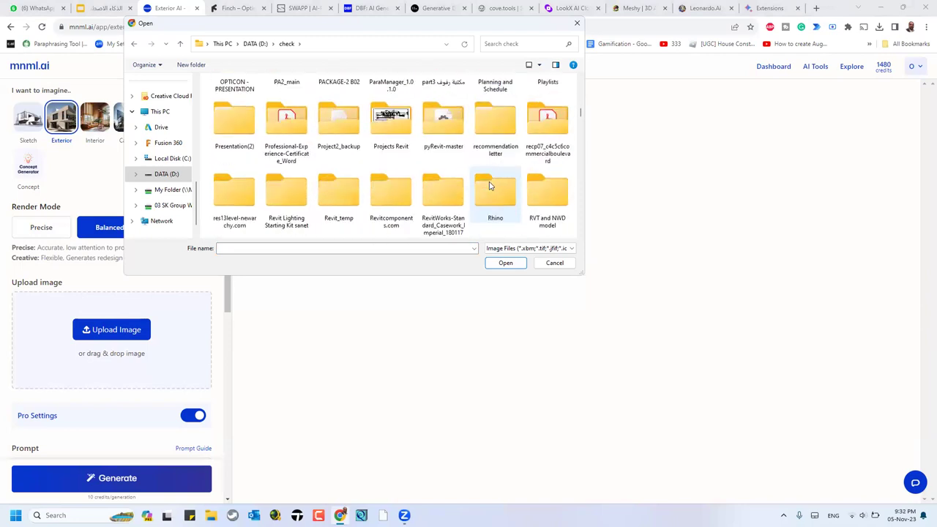
scroll(490, 186, down, 6)
scroll(490, 186, down, 4)
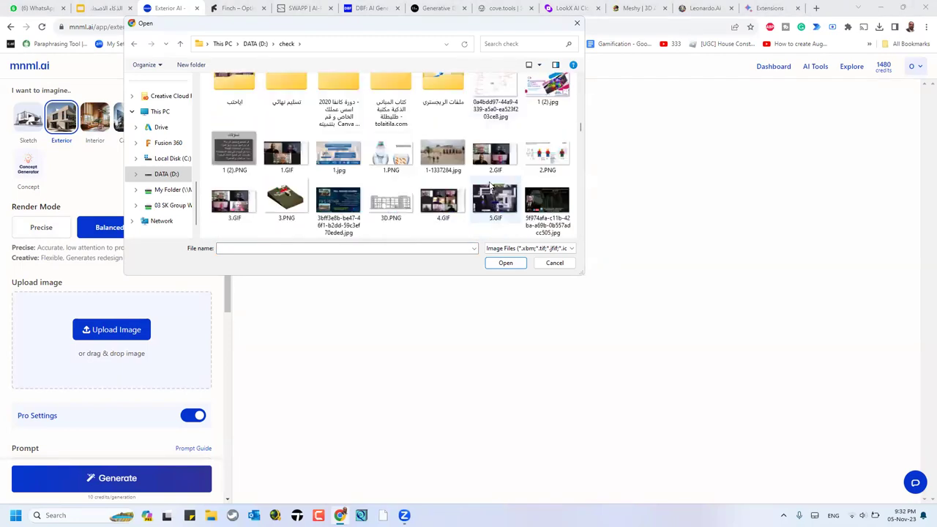
click(443, 154)
scroll(475, 183, down, 3)
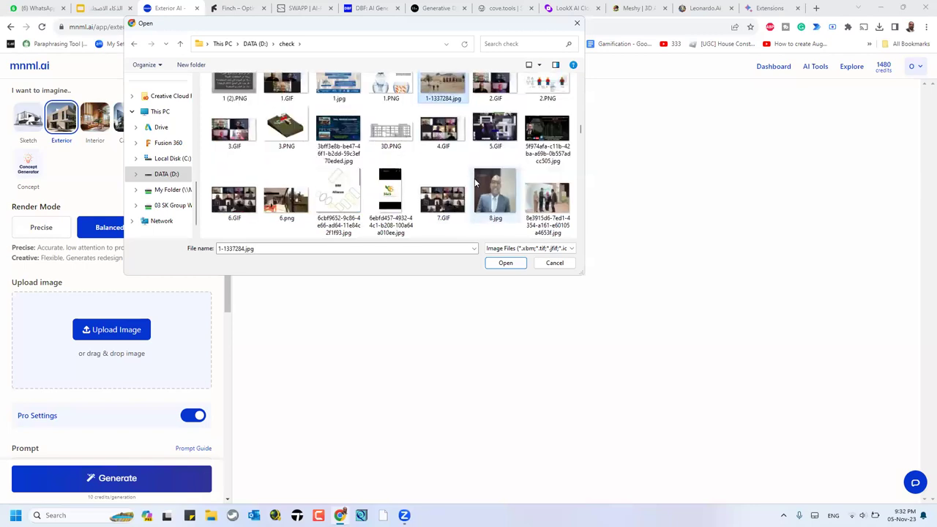
scroll(474, 183, down, 4)
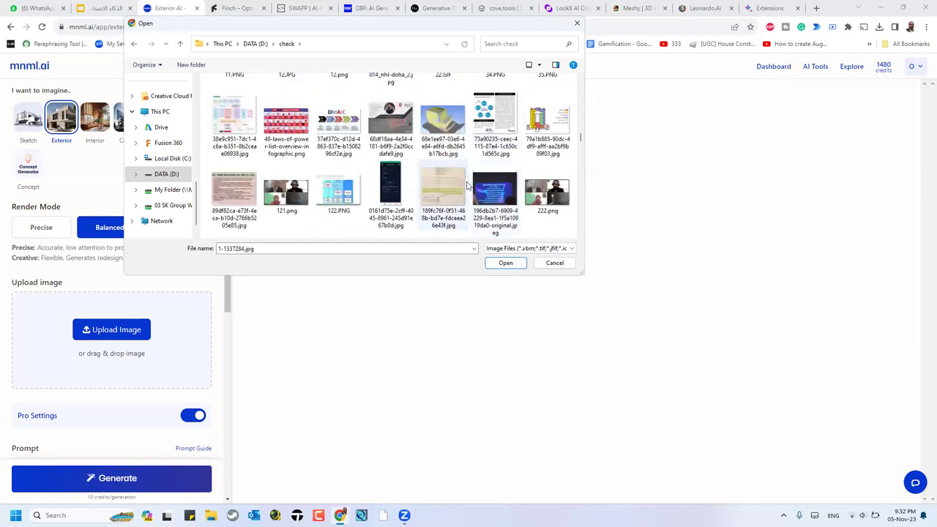
scroll(467, 186, down, 3)
scroll(467, 186, down, 3)
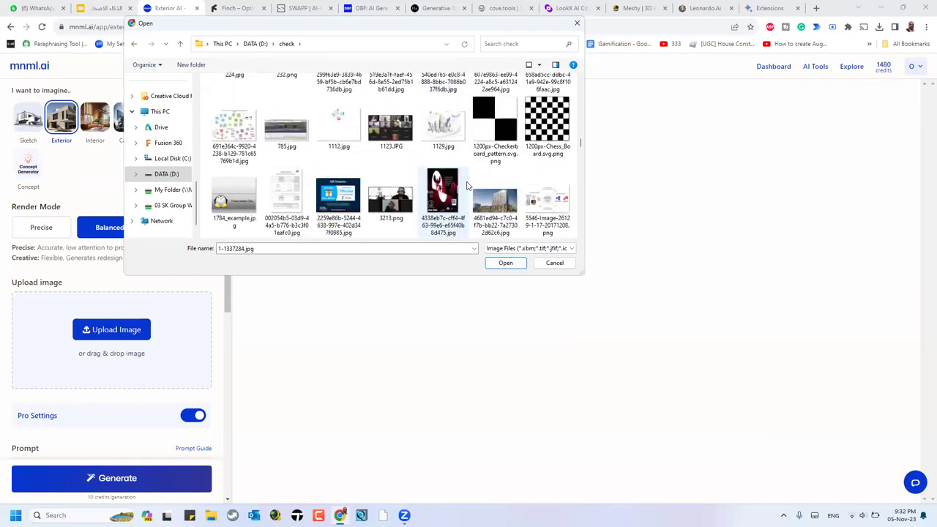
scroll(467, 186, down, 8)
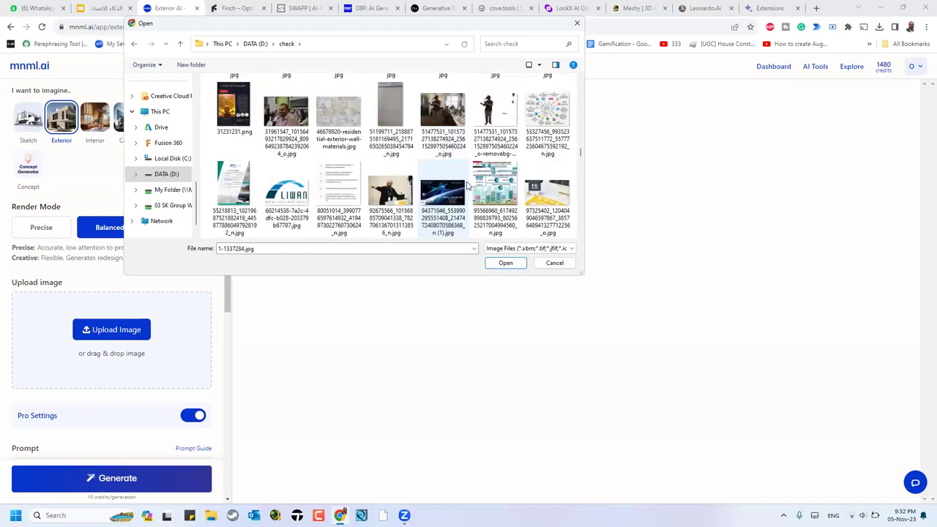
scroll(467, 186, down, 3)
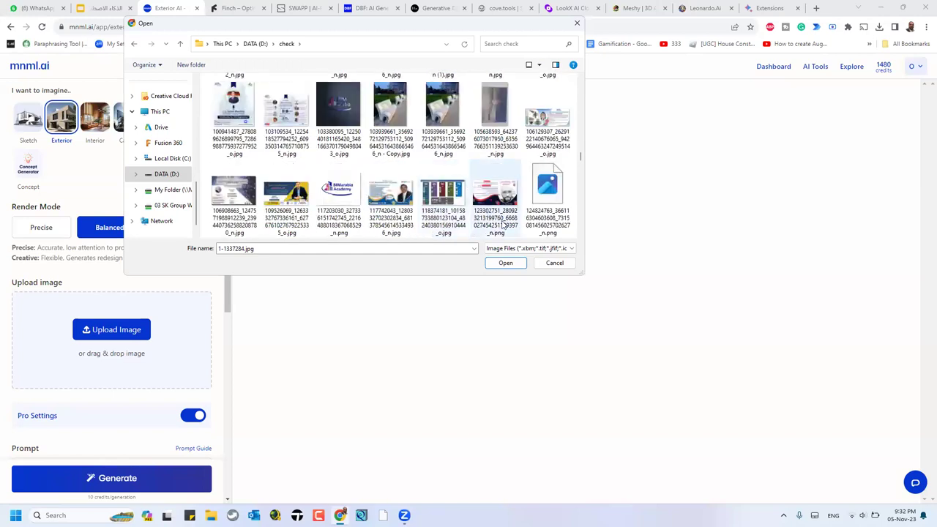
scroll(490, 198, down, 3)
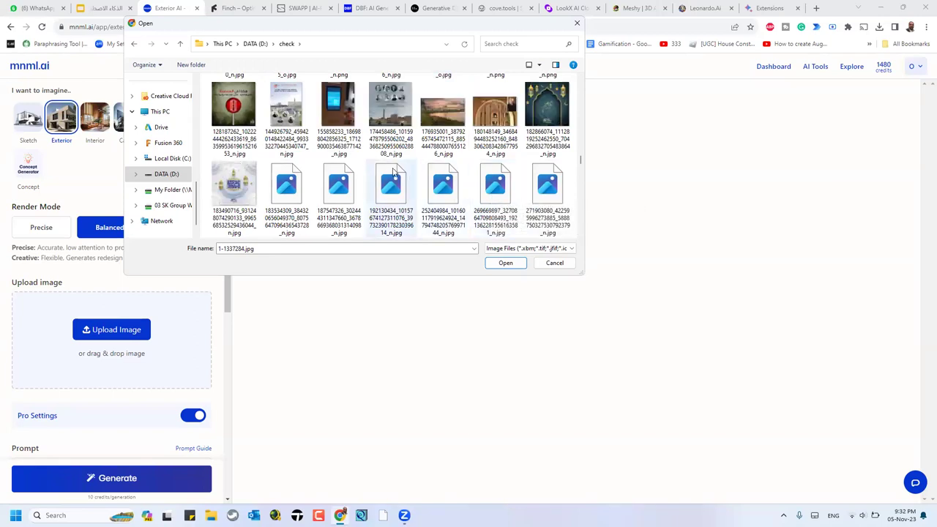
scroll(366, 191, down, 10)
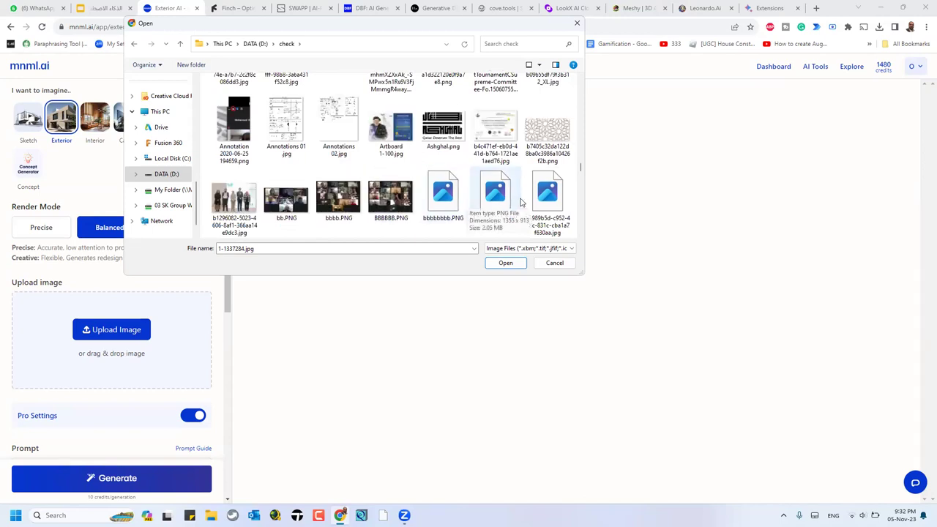
scroll(522, 201, down, 2)
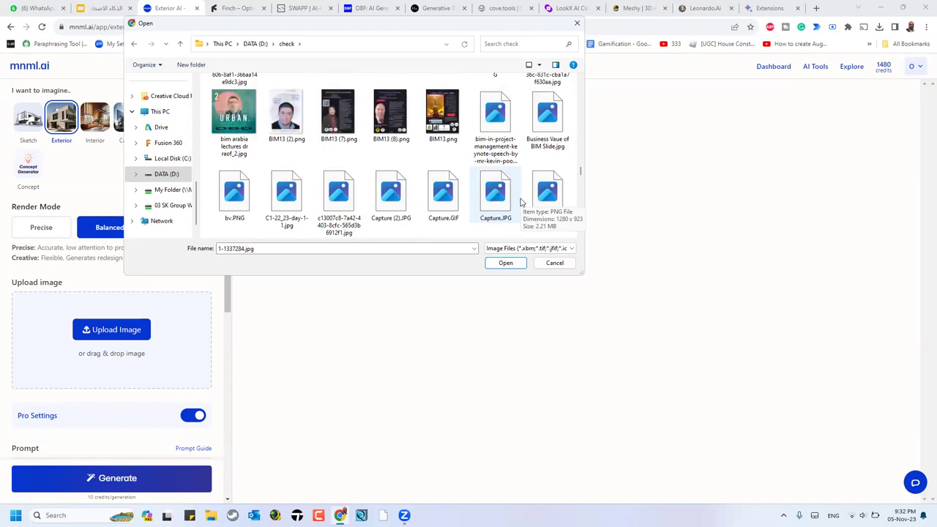
click(283, 208)
click(501, 265)
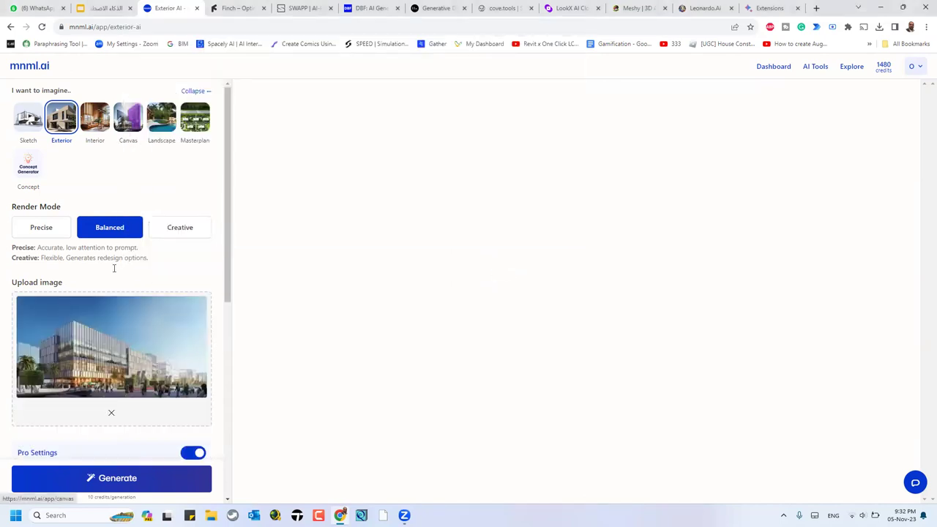
Enter the prompt BUILDING for the uploaded exterior image and generate a render in Balanced mode.
scroll(110, 388, down, 3)
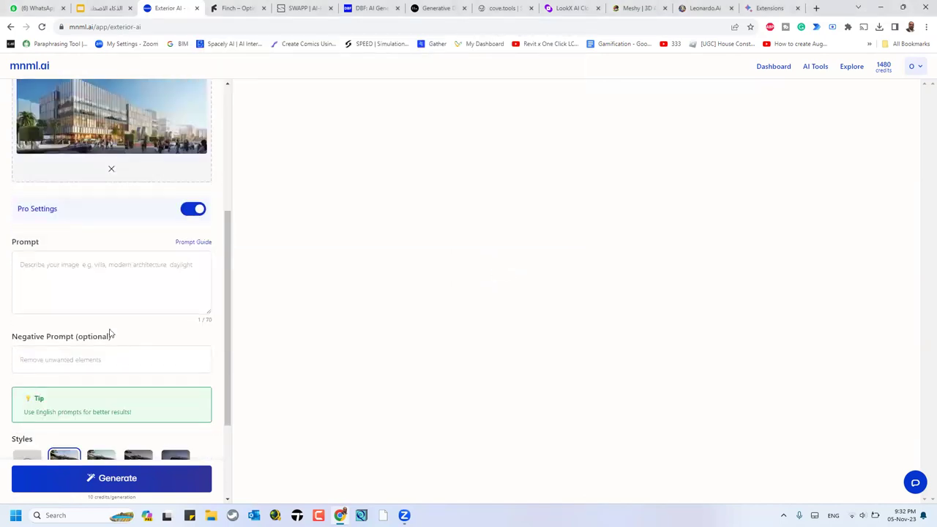
click(110, 478)
click(95, 265)
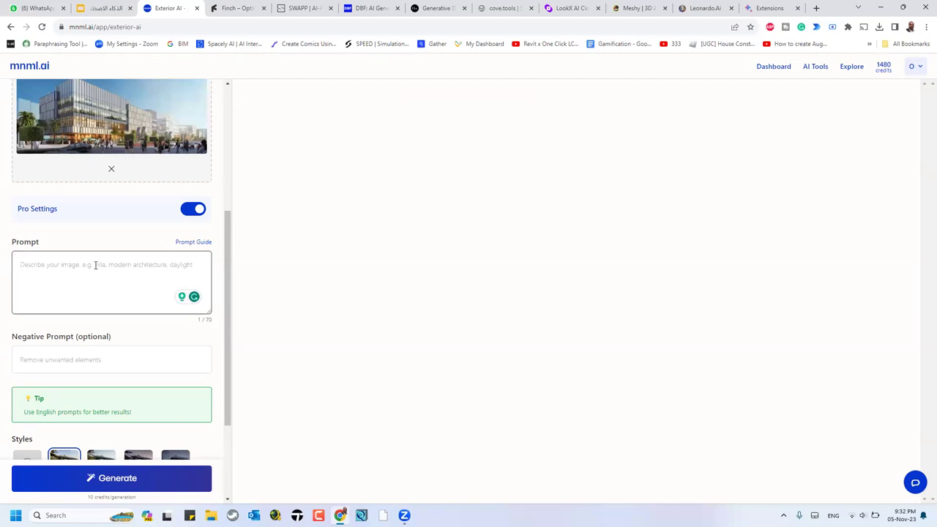
text(BUIL)
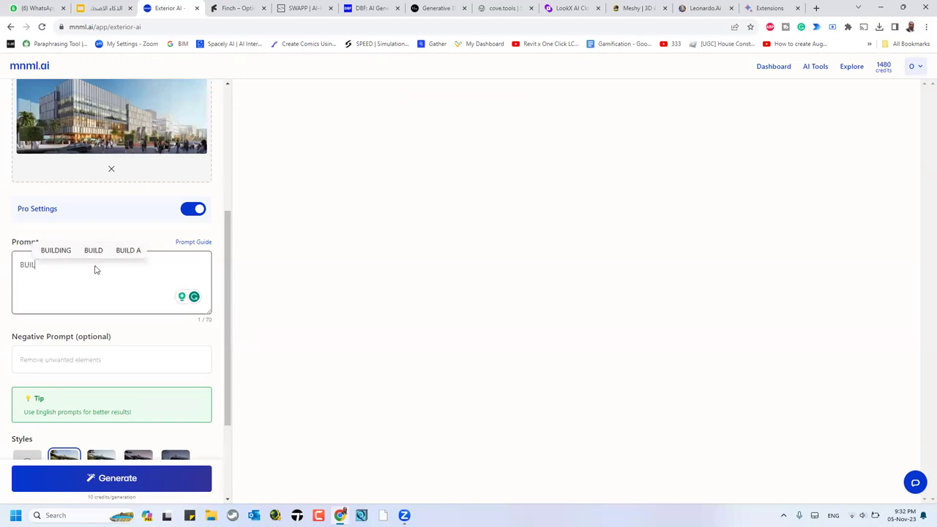
text(DING)
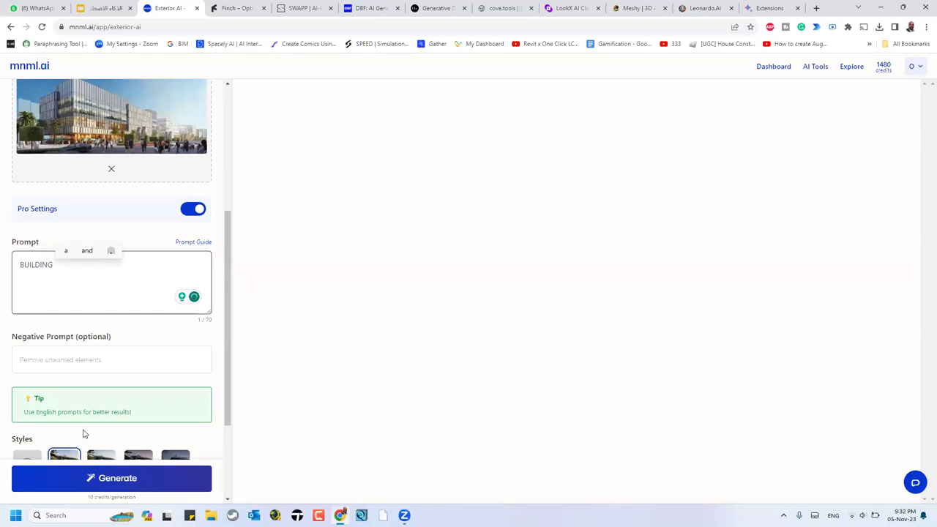
click(111, 477)
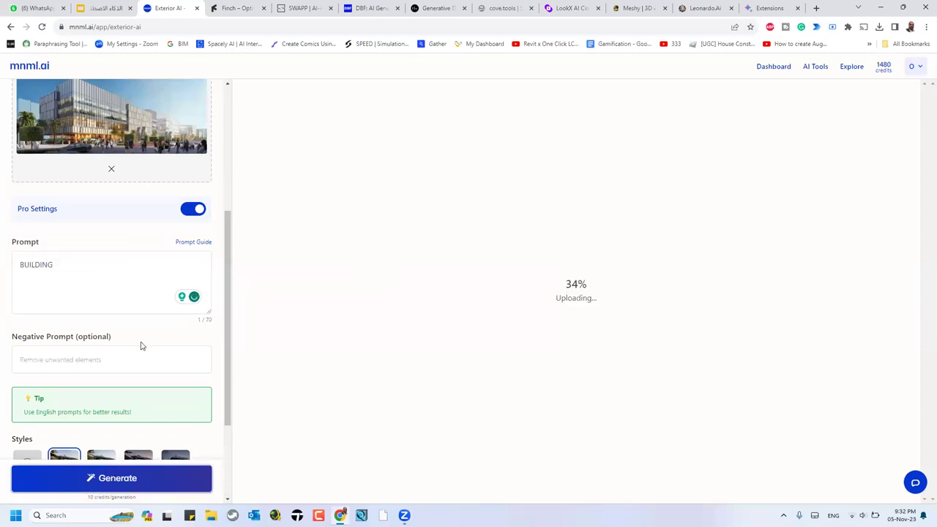
Set the render mode to Creative and generate another version of the exterior building image.
scroll(142, 346, up, 4)
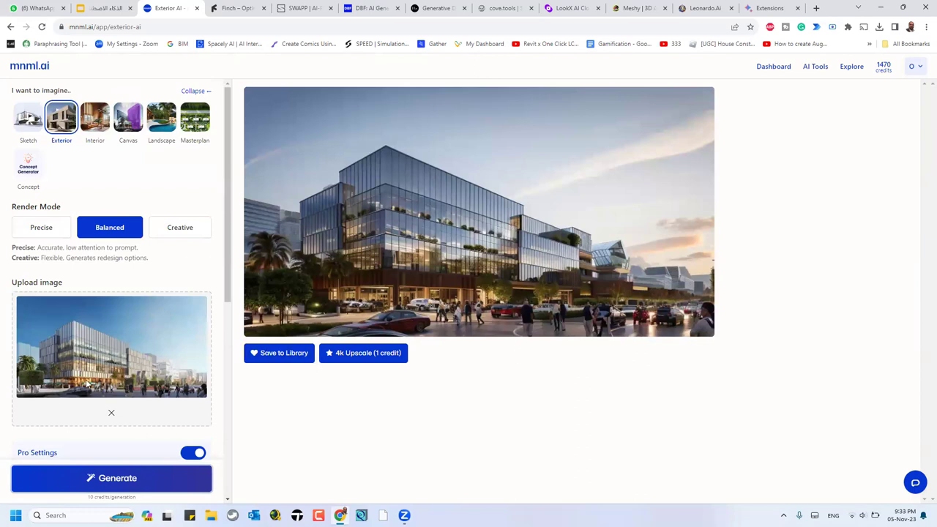
click(183, 228)
click(145, 477)
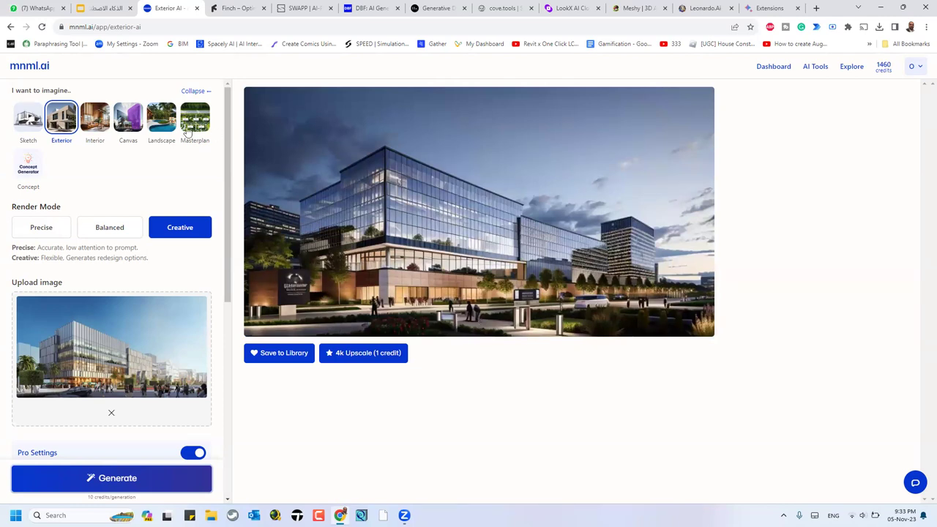
View the Landscape tool, switch to Canvas and upload the city skyline and handshake image from the check folder.
click(160, 121)
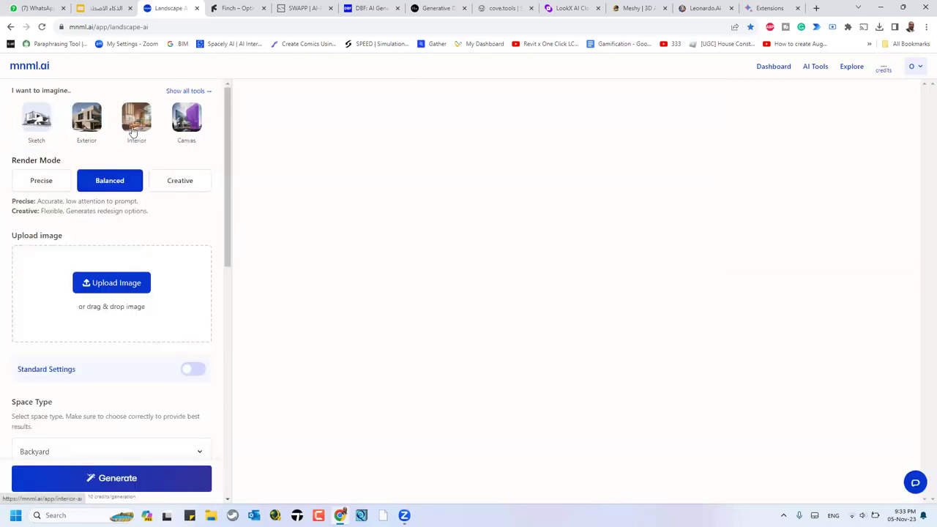
click(123, 121)
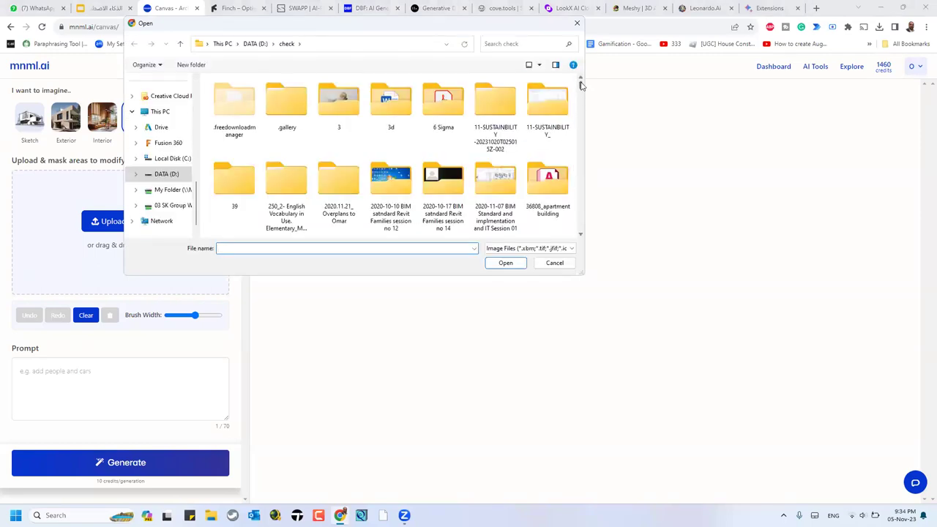
click(580, 207)
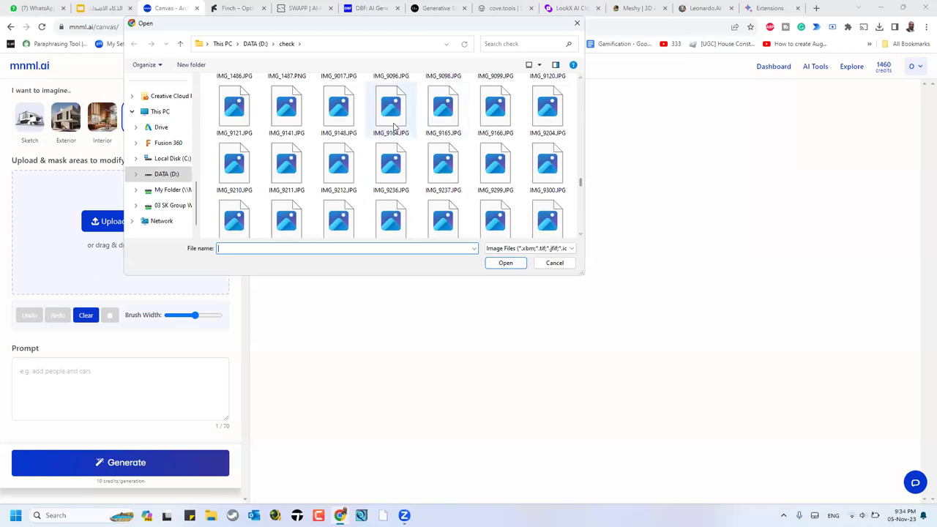
scroll(410, 129, up, 5)
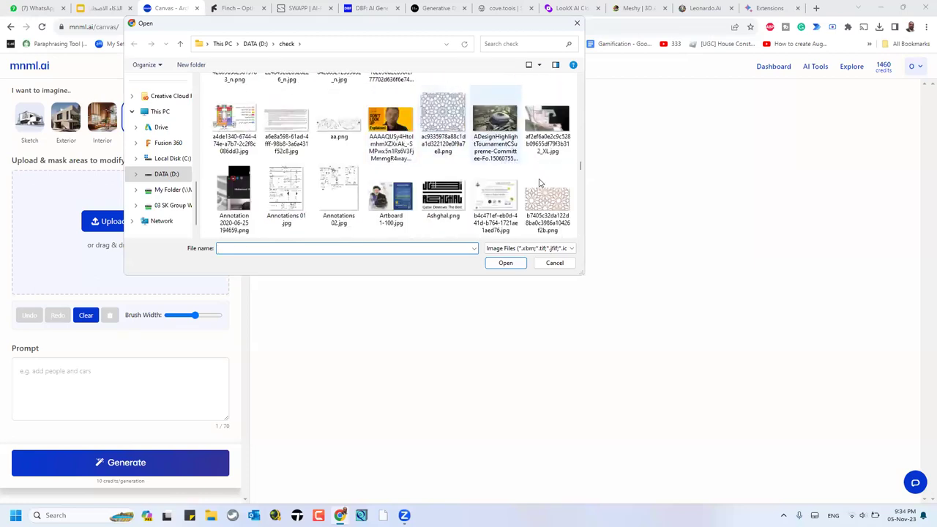
scroll(545, 198, down, 2)
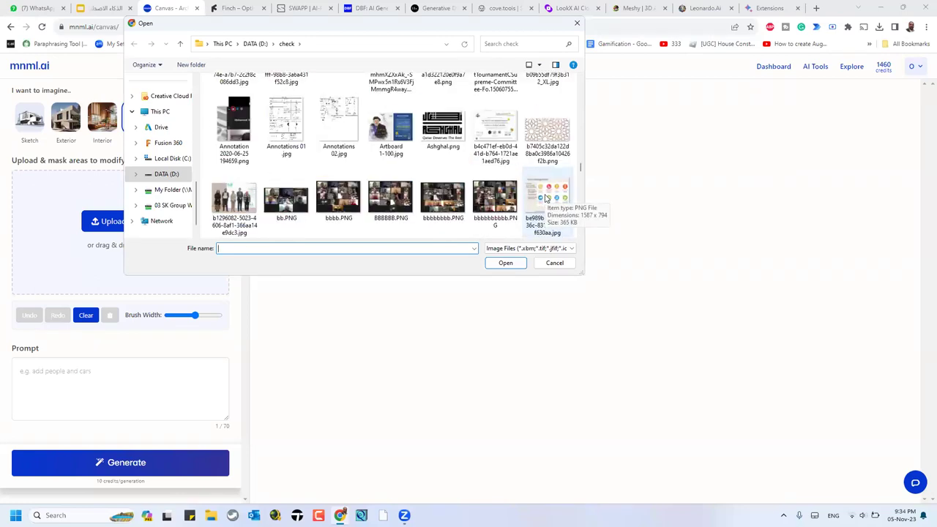
scroll(545, 198, down, 6)
scroll(545, 198, up, 2)
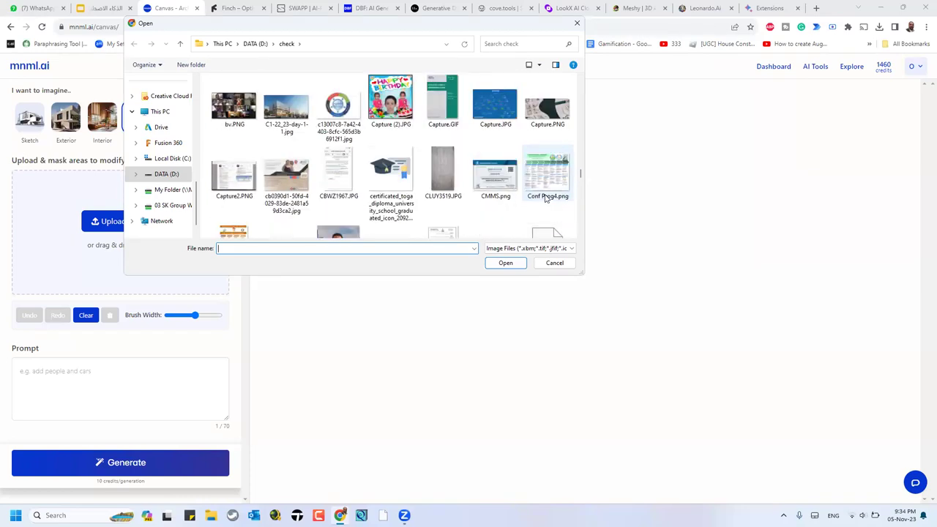
scroll(549, 205, down, 5)
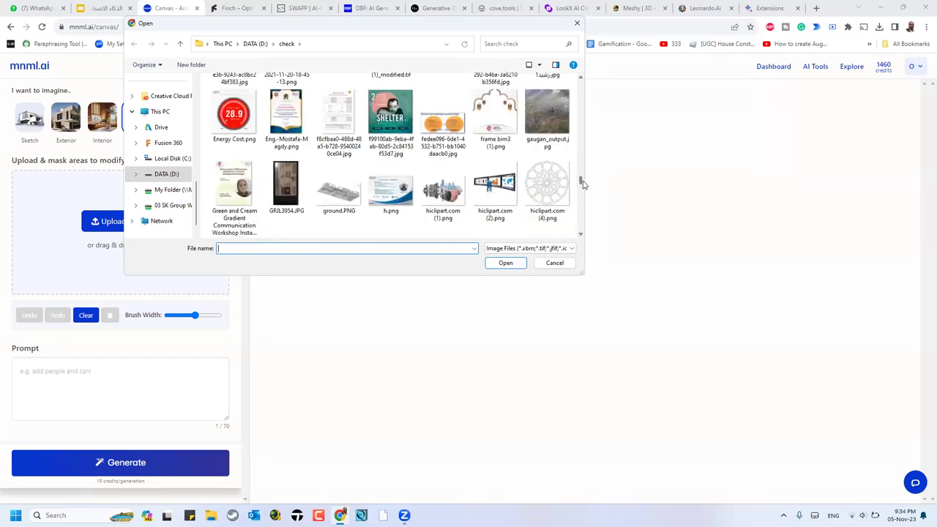
click(454, 205)
click(504, 265)
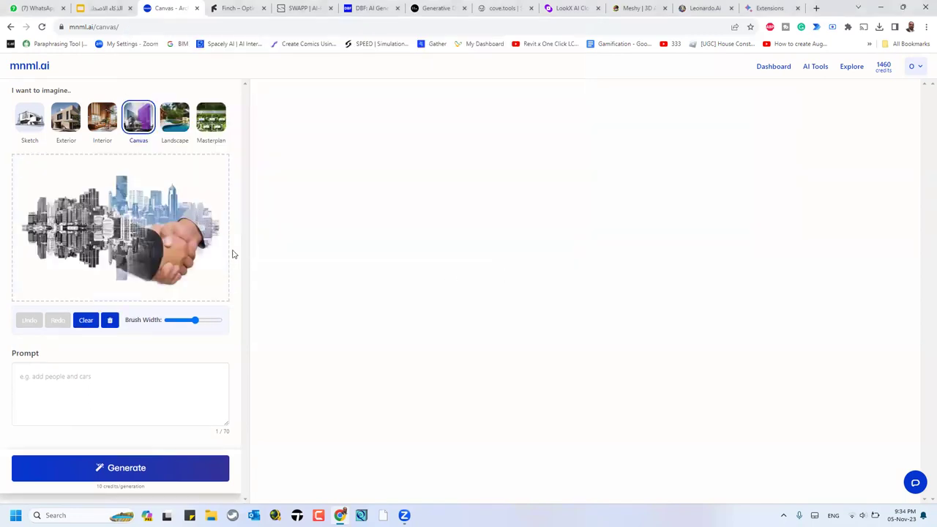
Mask the grey buildings in the left half of the skyline image and generate a Canvas edit with the prompt GREEN TREES.
mouse_move(40, 214)
mouse_down()
mouse_move(41, 235)
mouse_move(25, 253)
mouse_move(64, 246)
mouse_move(86, 212)
mouse_move(88, 272)
mouse_move(98, 187)
mouse_up()
click(66, 403)
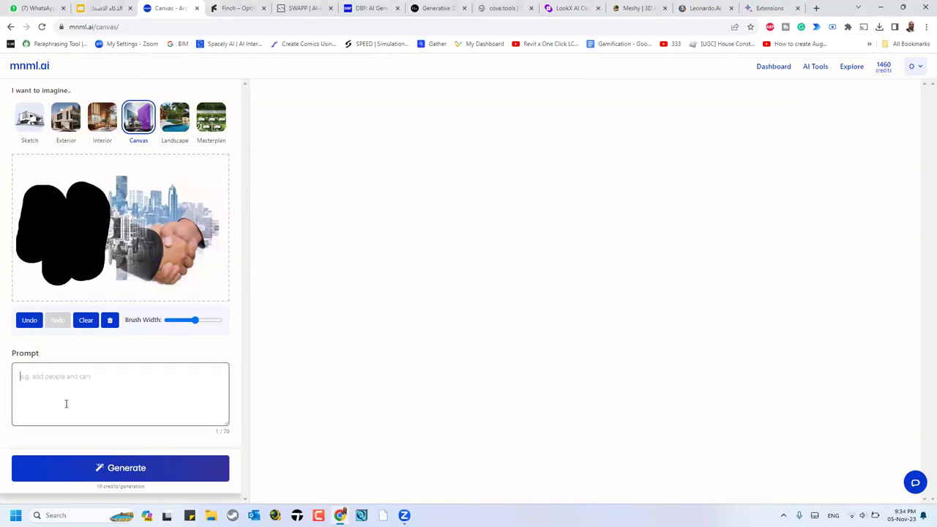
text(GREE)
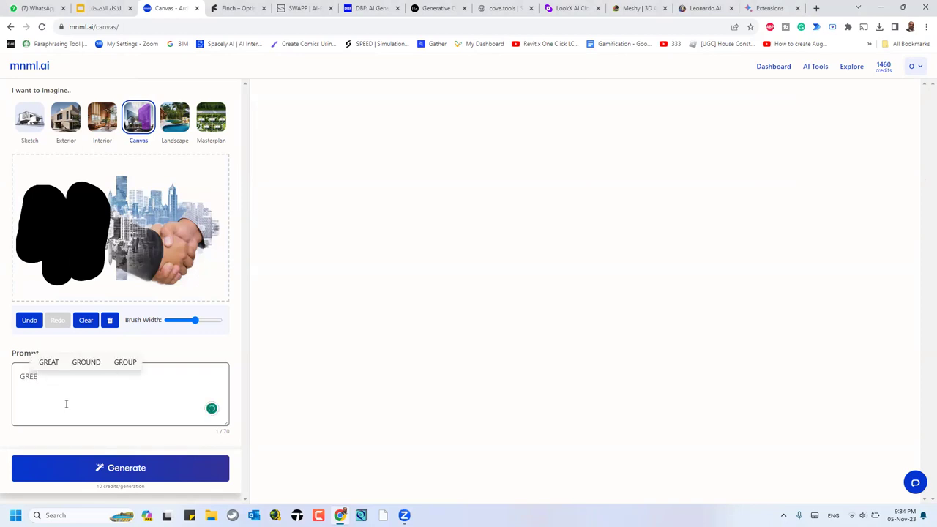
text(N TREE)
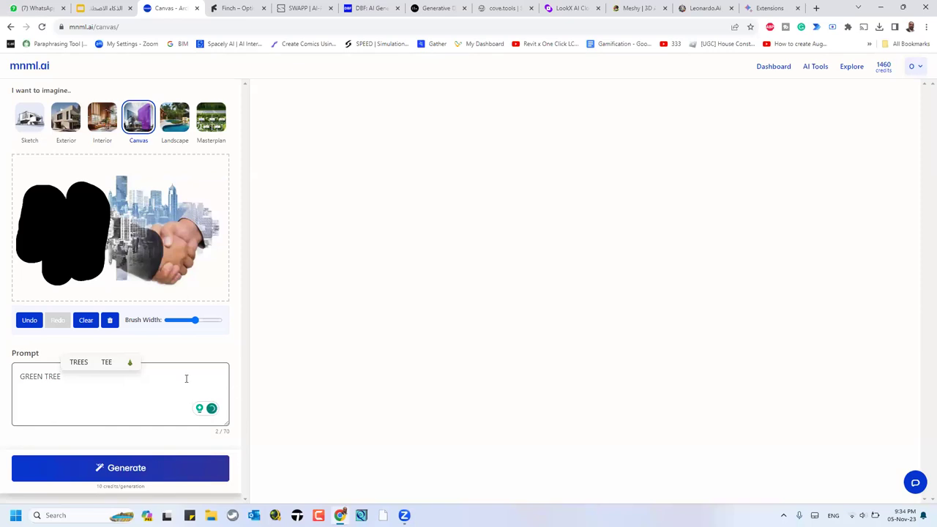
click(81, 363)
click(108, 458)
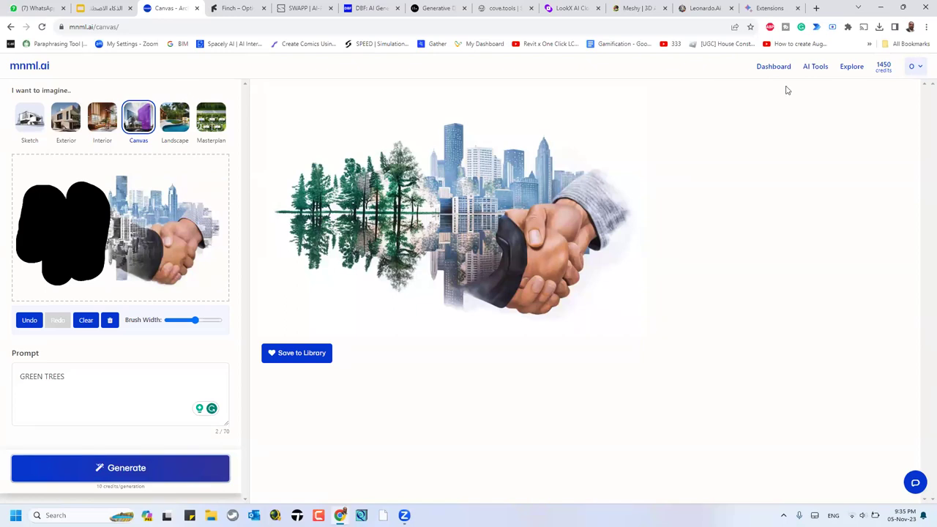
Return to the list of architecture AI tools and launch the AI Concept Generator.
click(817, 70)
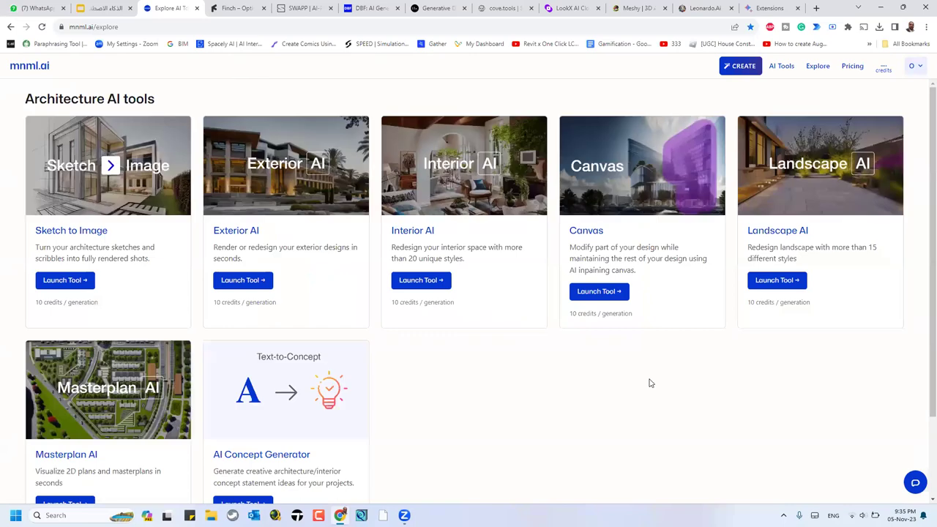
scroll(592, 381, down, 2)
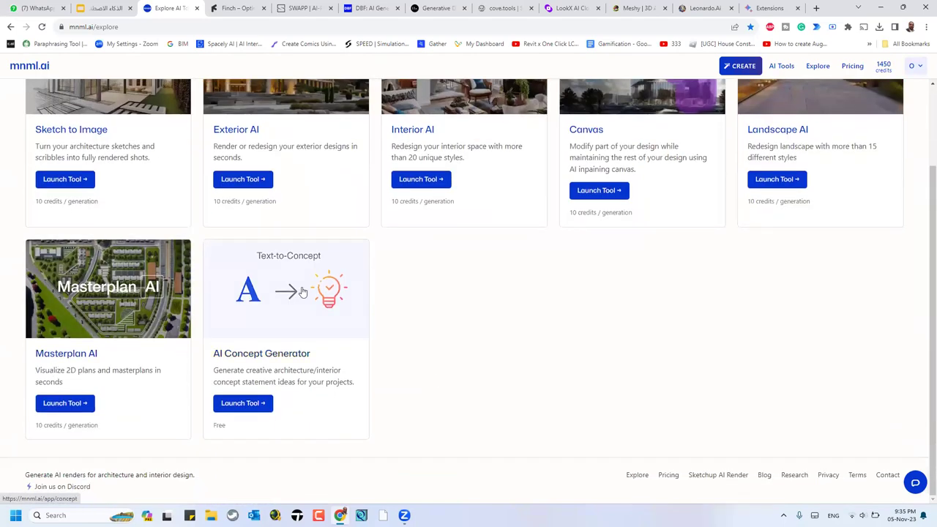
click(248, 290)
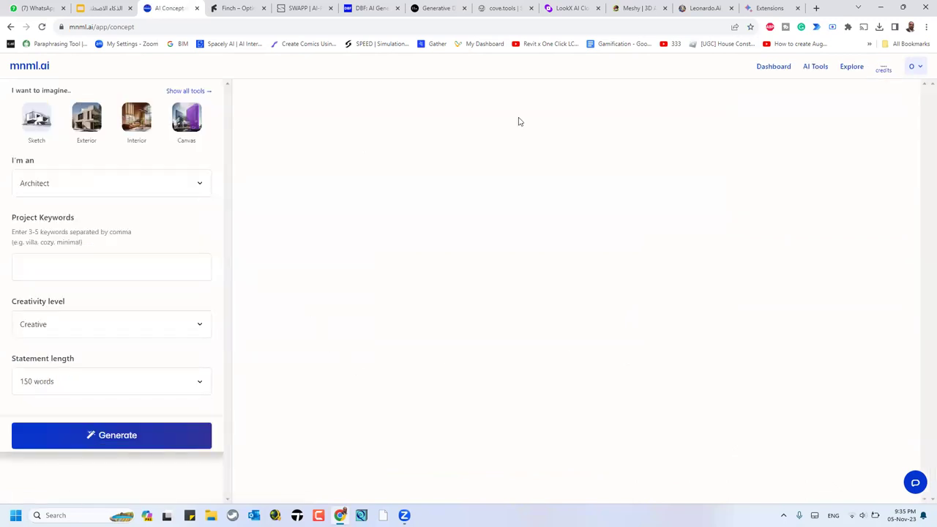
Generate a concept statement as Interior Designer with the keywords wedding hall, keeping the creativity level at Creative.
click(161, 241)
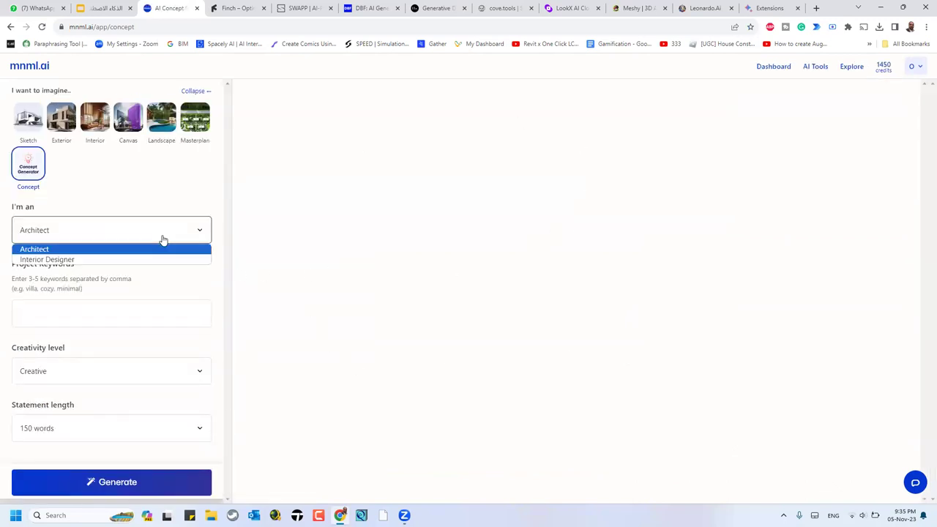
click(145, 261)
click(149, 308)
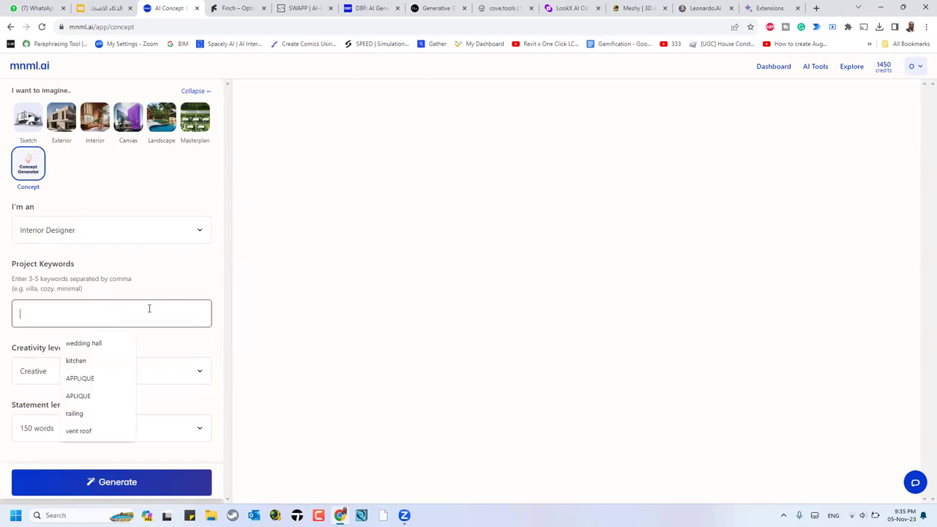
click(112, 344)
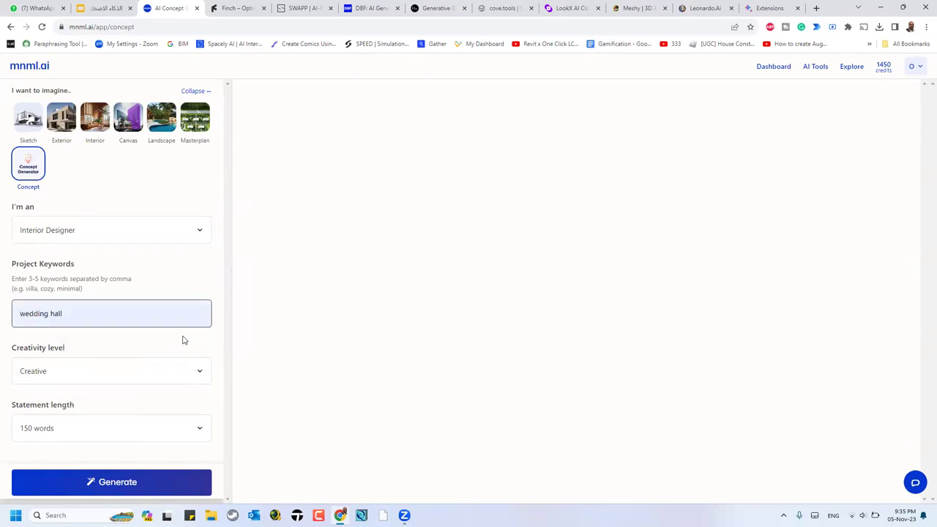
click(182, 372)
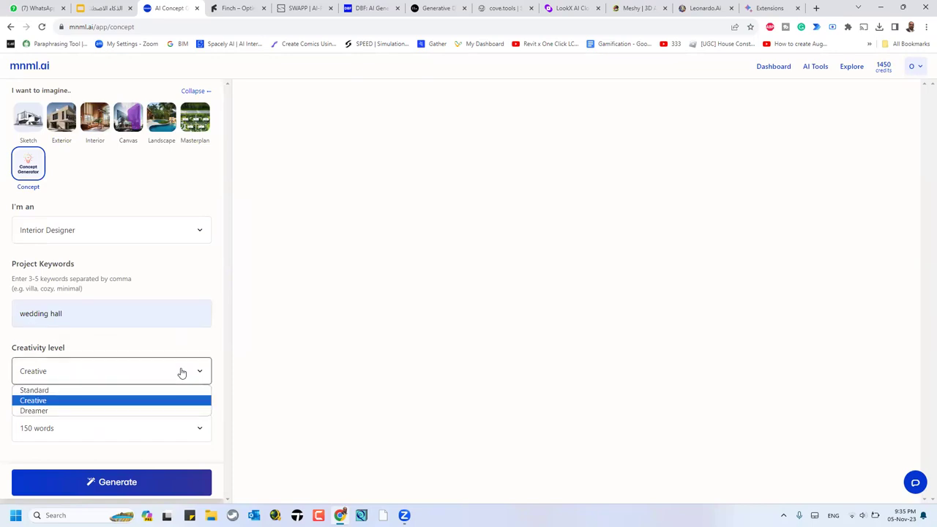
click(181, 372)
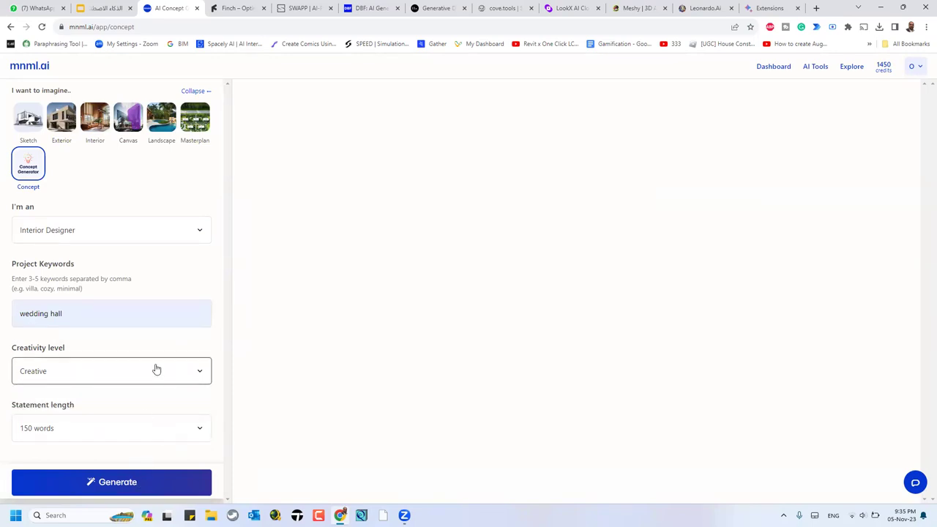
click(137, 480)
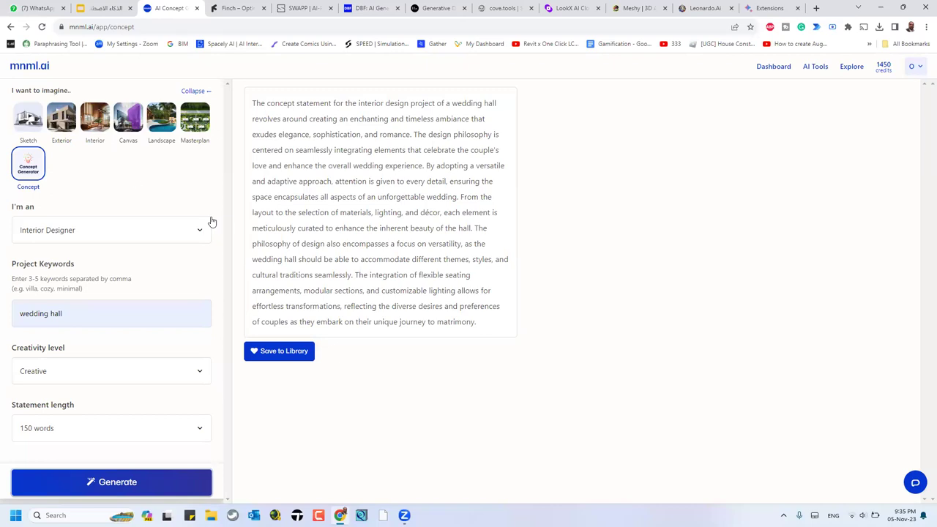
Switch to the slide deck, show slide 135 on Spacely and copy the tool name from its title.
click(94, 12)
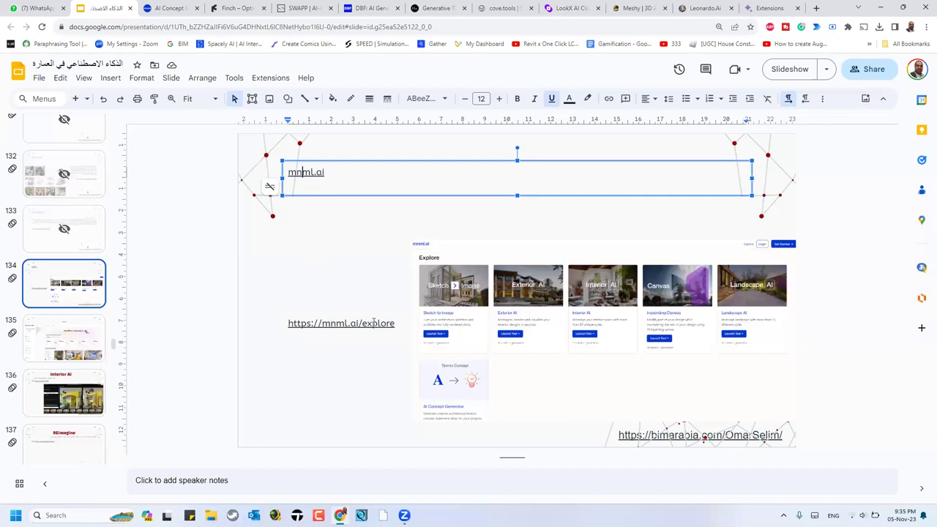
click(73, 330)
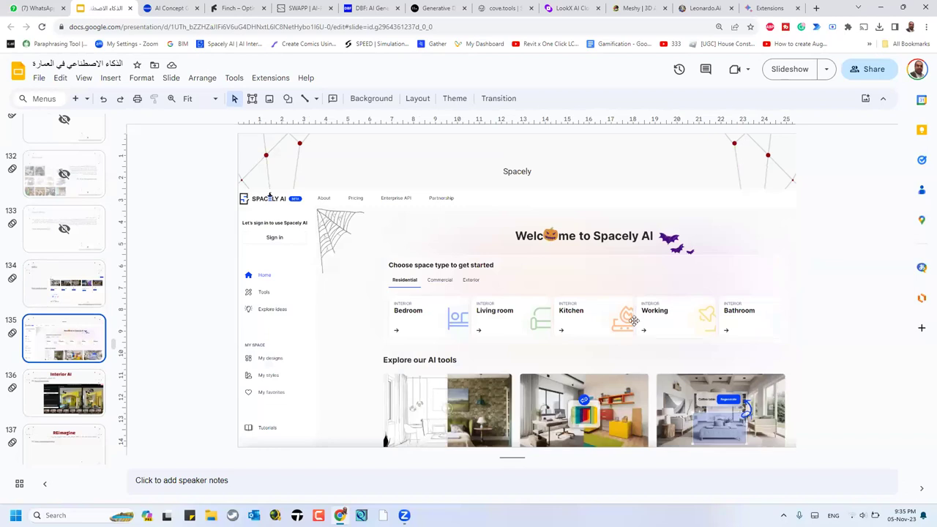
click(519, 174)
double_click(511, 171)
key(ctrl+c)
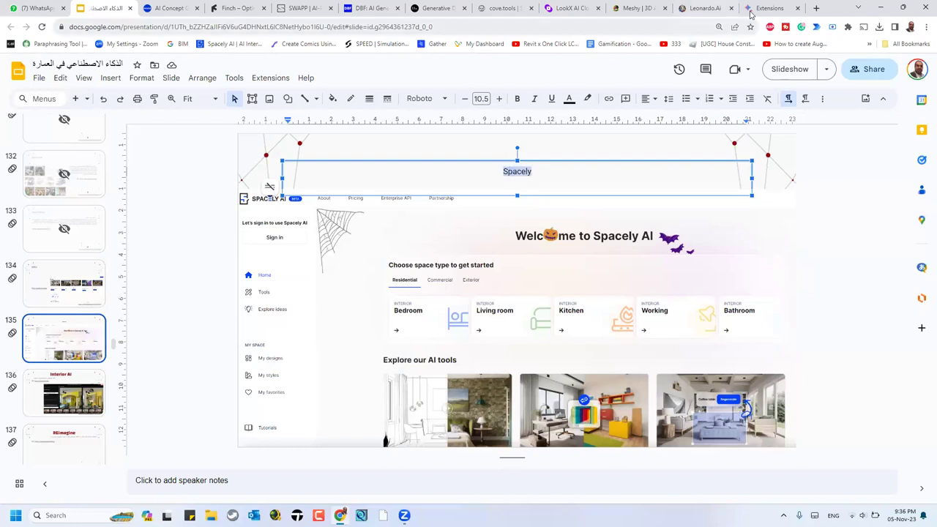
Open the Spacely AI website, spacely.ai, in the browser tab showing Bard extensions, using the copied name.
key(ctrl+9)
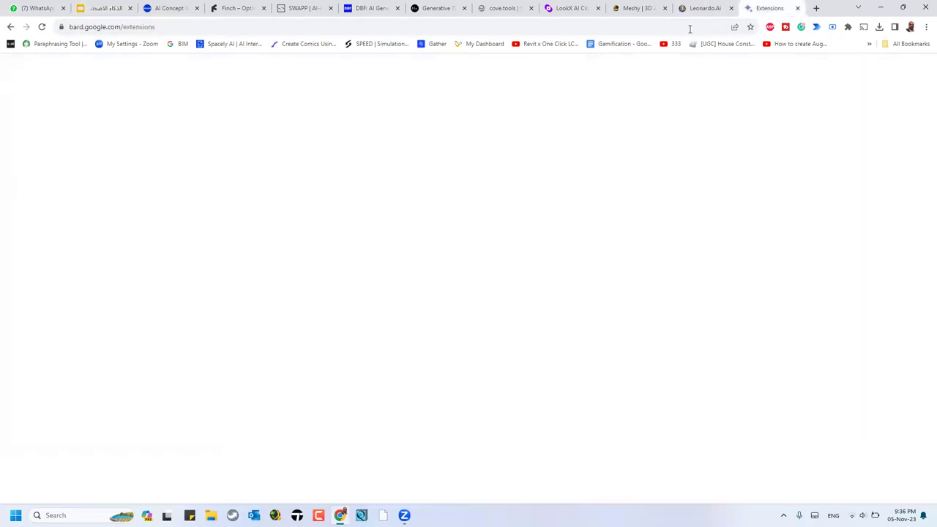
click(690, 29)
key(ctrl+v)
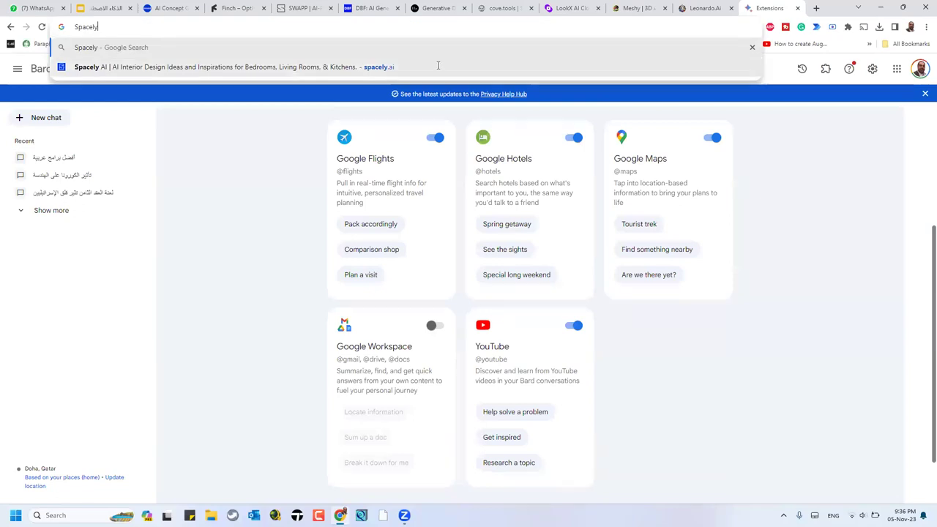
key(Down)
key(Return)
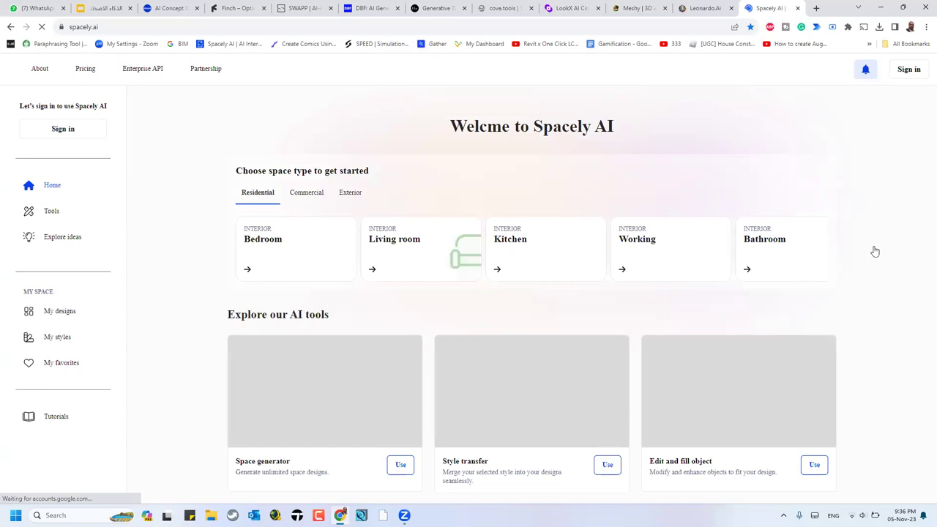
Examine the AI tools and the Explore ideas gallery on the Spacely AI home page.
scroll(894, 256, down, 4)
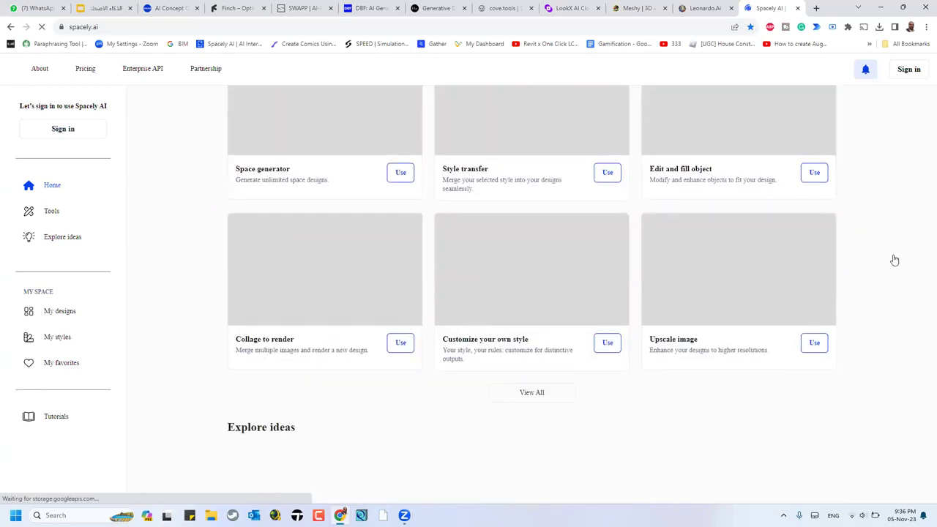
scroll(895, 260, up, 2)
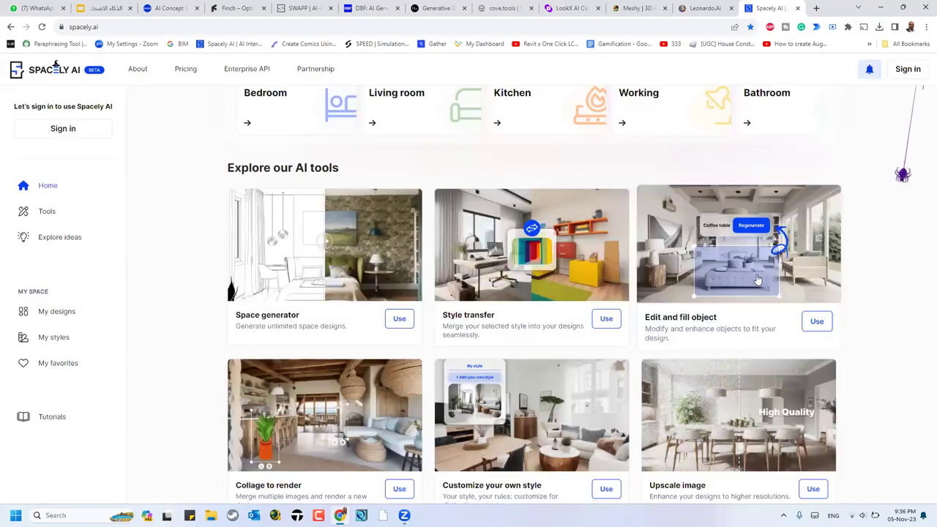
scroll(738, 298, down, 2)
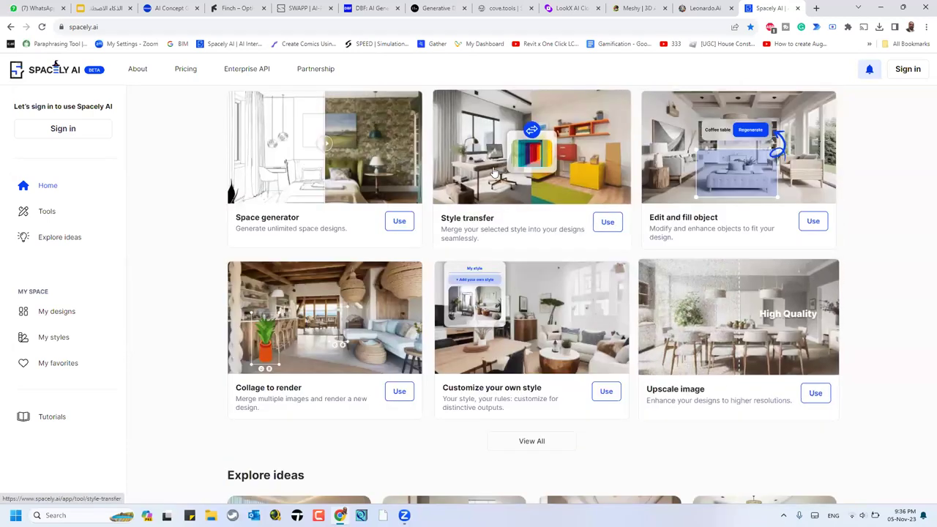
scroll(534, 383, down, 2)
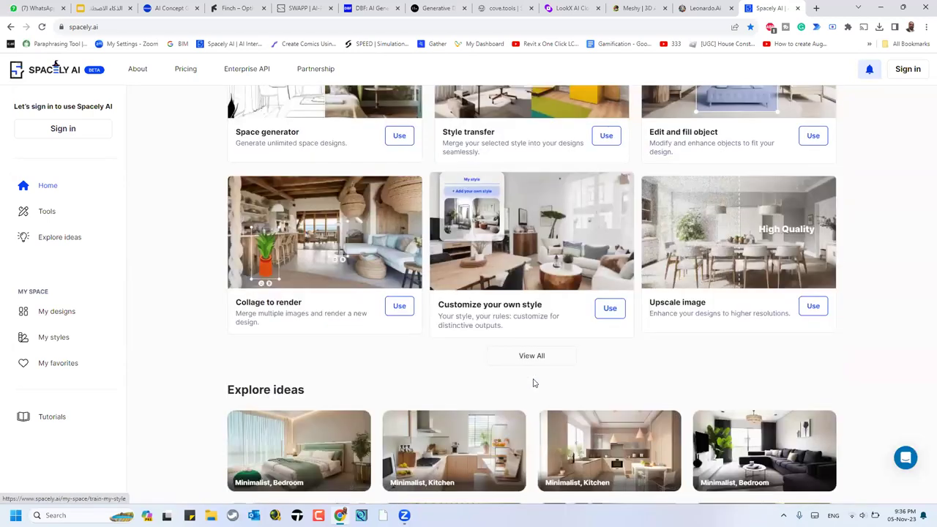
scroll(533, 383, down, 3)
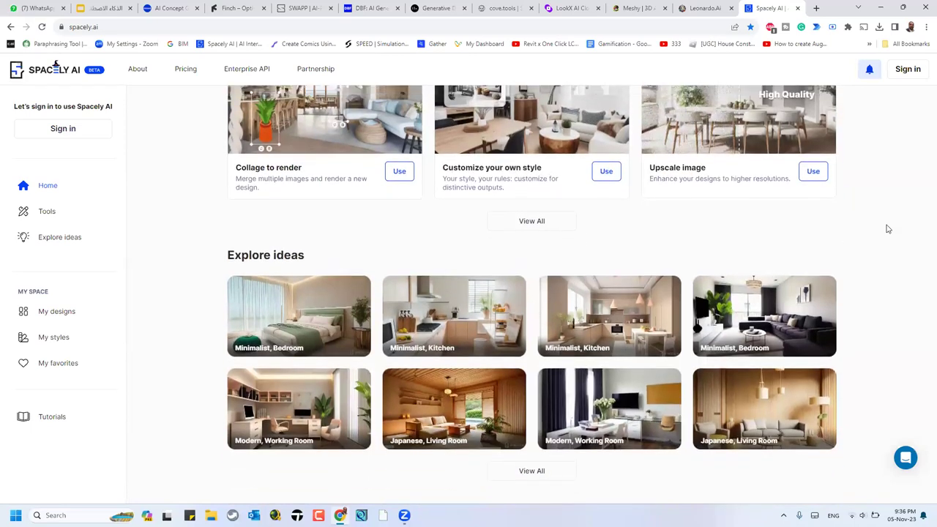
scroll(887, 229, up, 2)
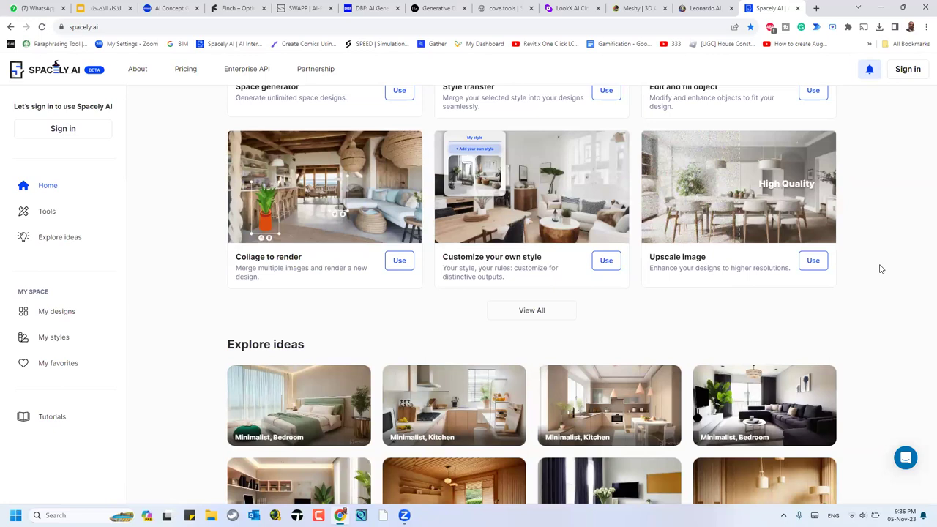
scroll(608, 303, down, 2)
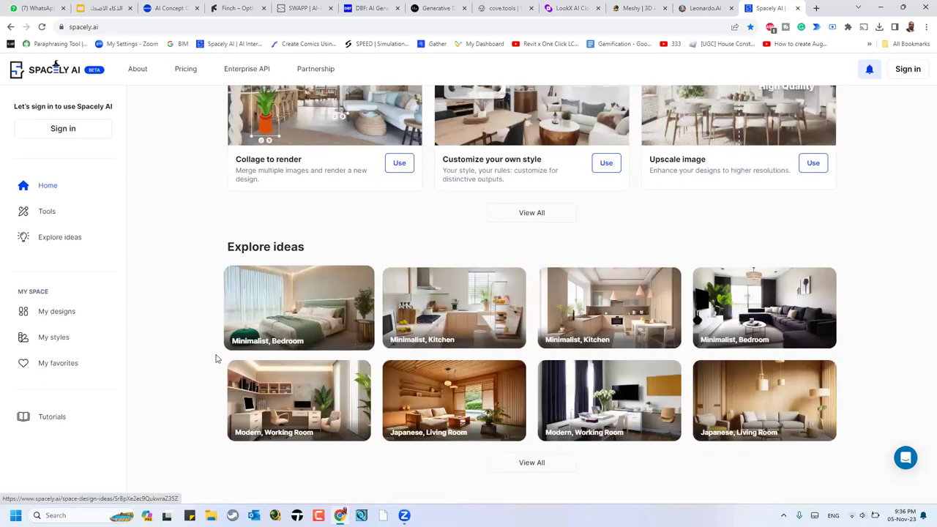
scroll(183, 362, up, 5)
Show Spacely AI's full Tools page and review the offered tools, from Space generator to Lighting.
click(42, 213)
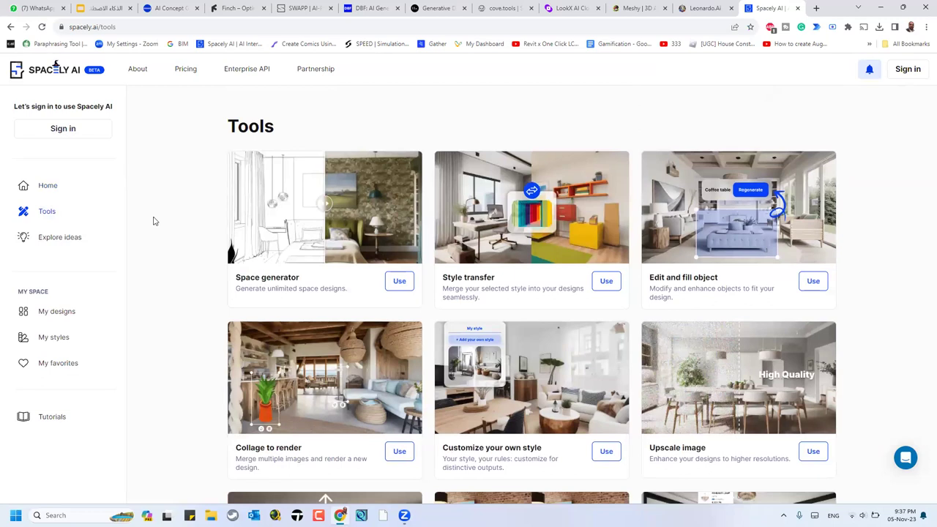
scroll(183, 253, down, 3)
scroll(183, 253, down, 2)
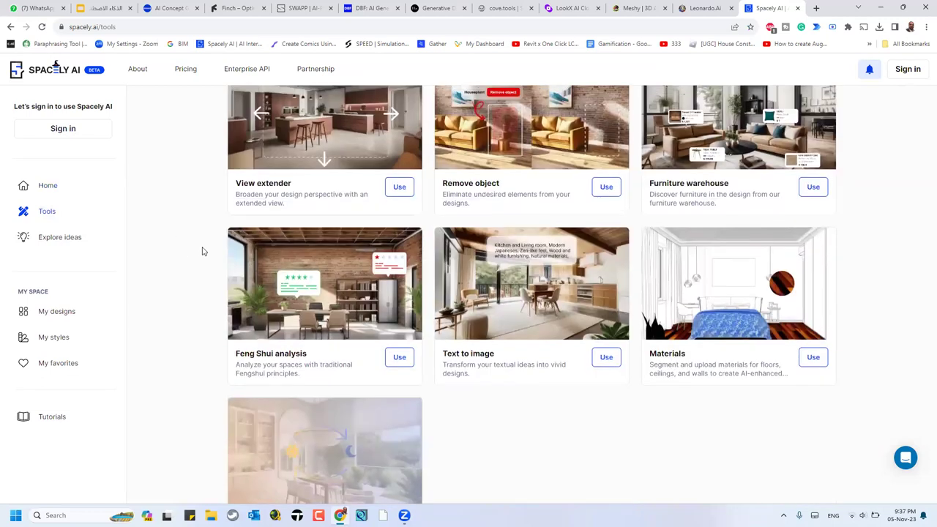
scroll(220, 252, up, 1)
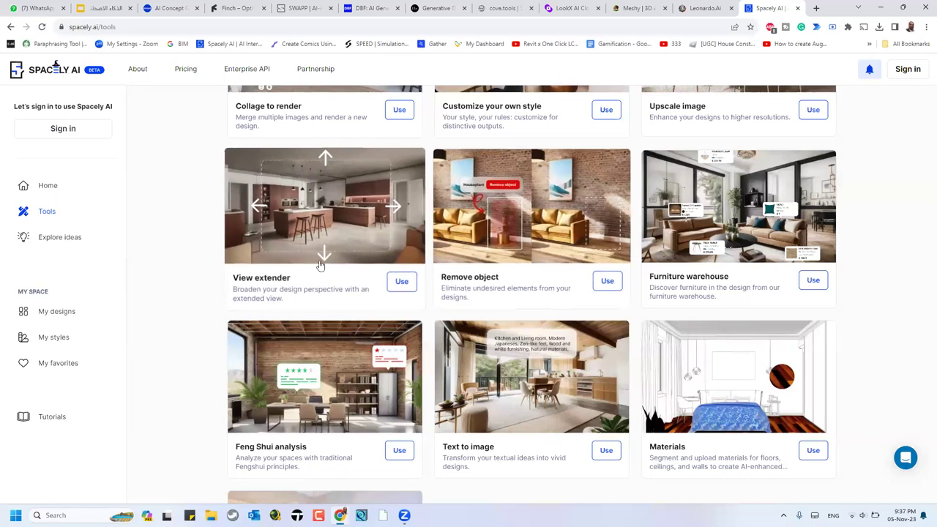
scroll(186, 269, down, 2)
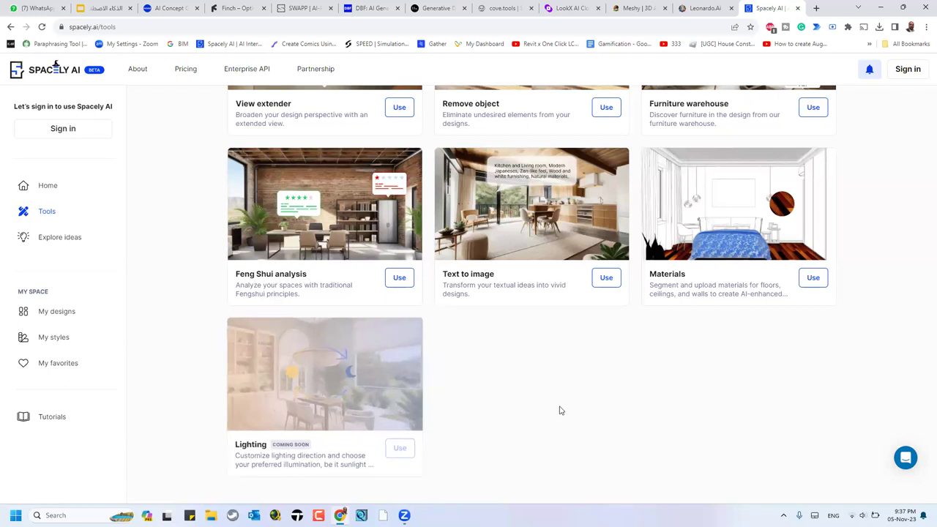
scroll(559, 411, up, 7)
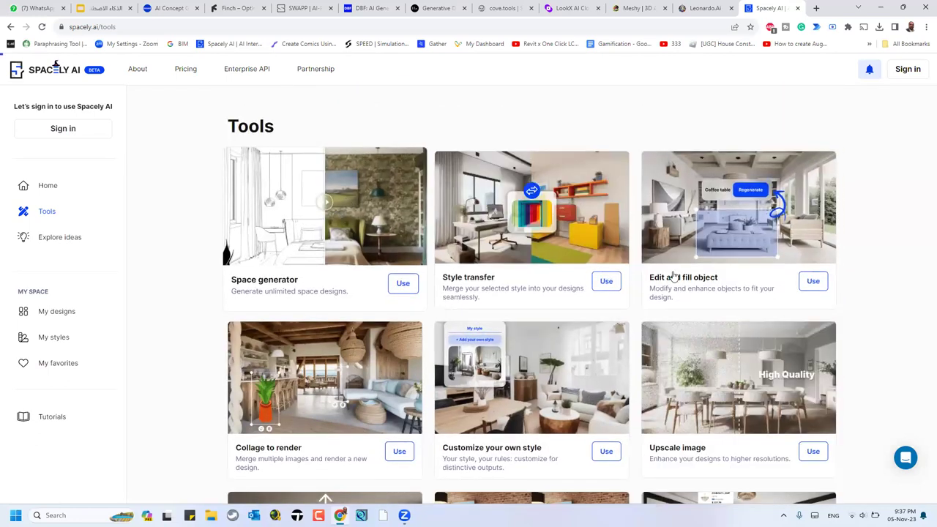
Launch the Space generator and sign in to Spacely AI with a Google account.
click(381, 194)
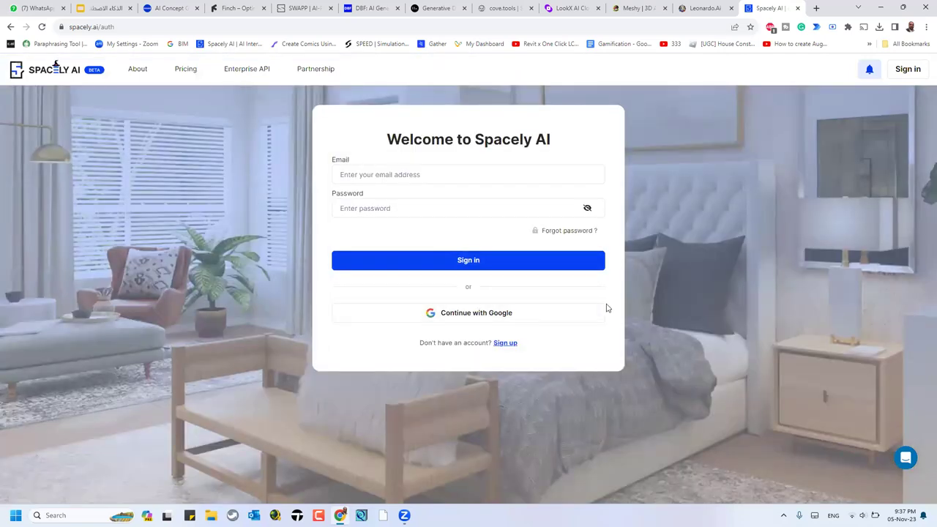
click(452, 318)
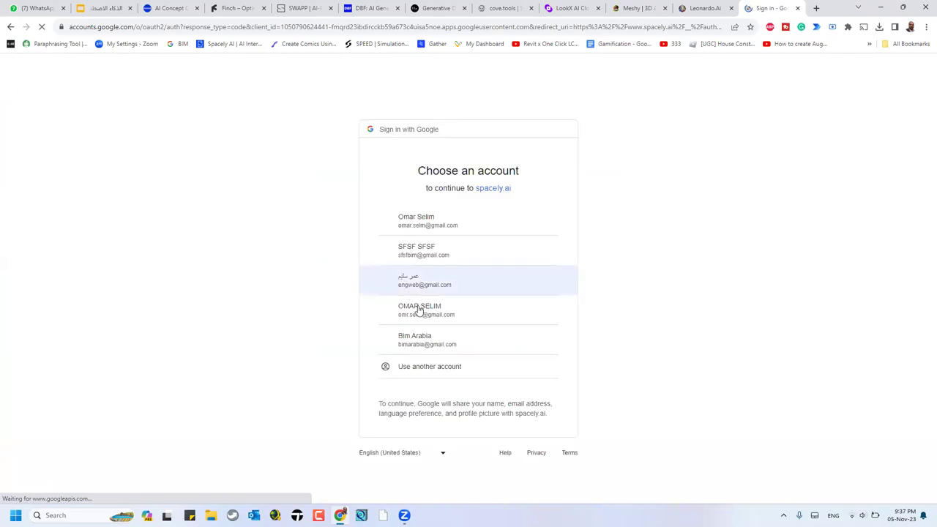
click(508, 318)
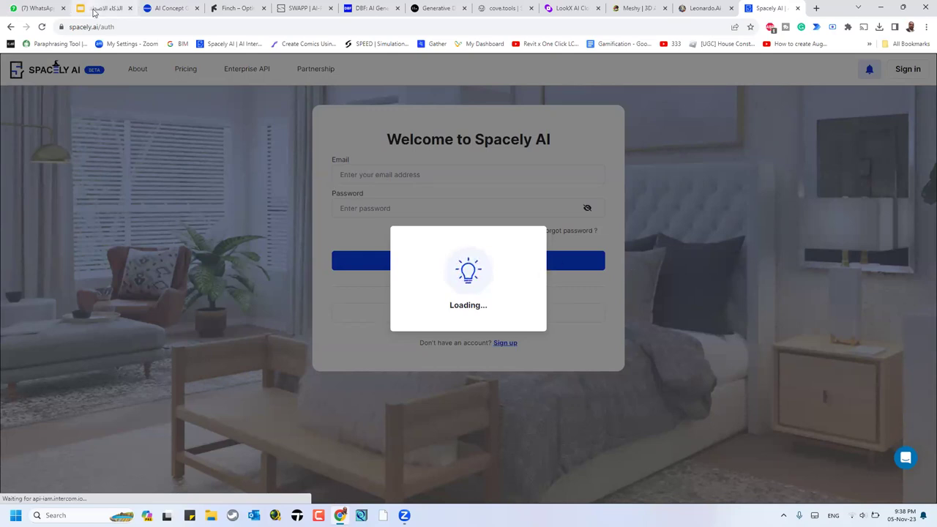
Open the Leonardo.Ai app, and return to Spacely AI to complete its onboarding with the Free Plan.
click(704, 10)
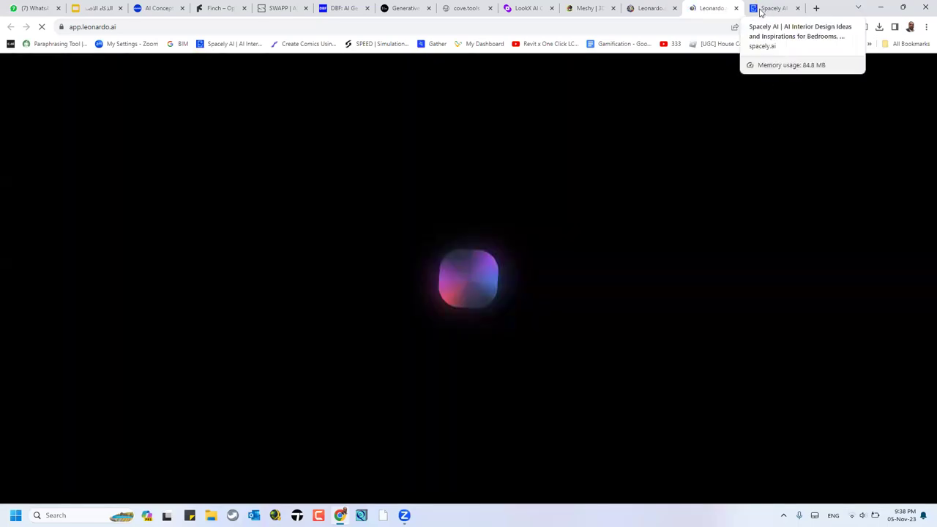
click(765, 9)
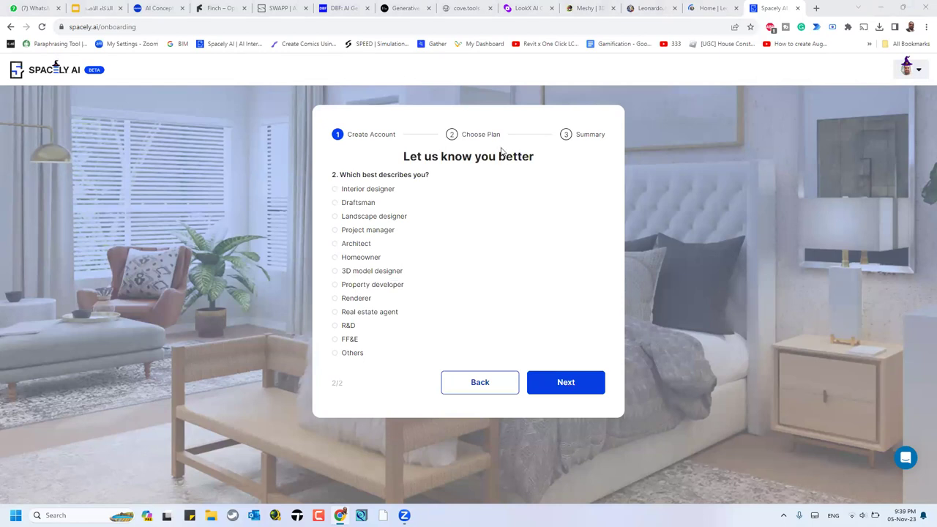
click(396, 270)
click(381, 253)
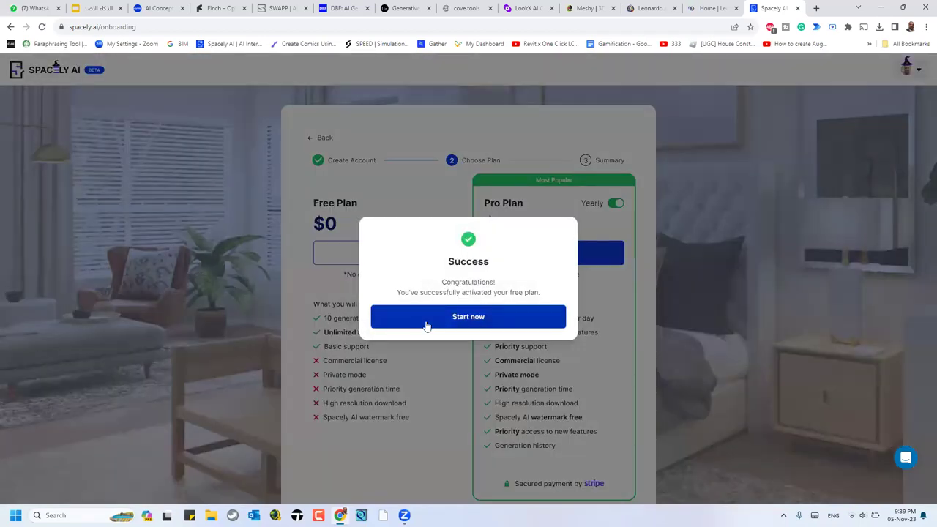
click(392, 320)
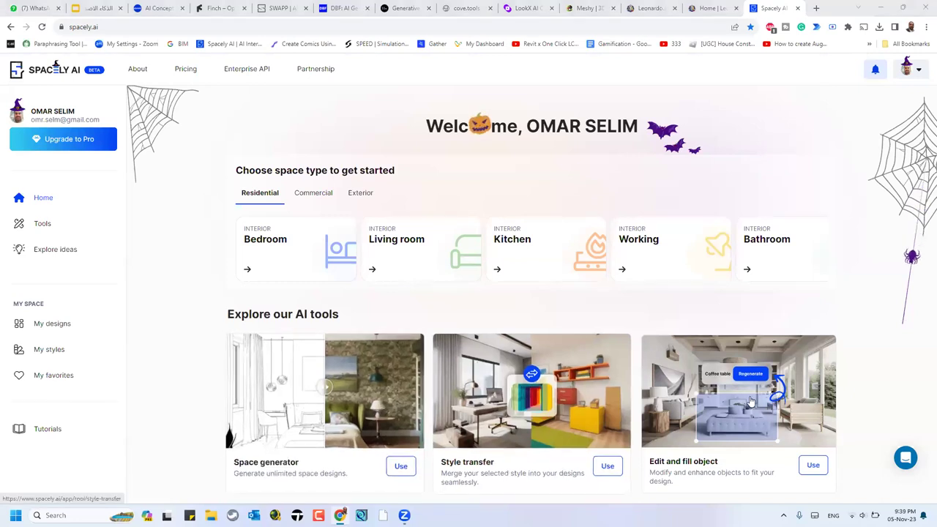
Look over the AI tools on the Spacely AI home page and open the Space generator.
scroll(752, 397, down, 3)
scroll(752, 396, down, 1)
scroll(174, 286, up, 2)
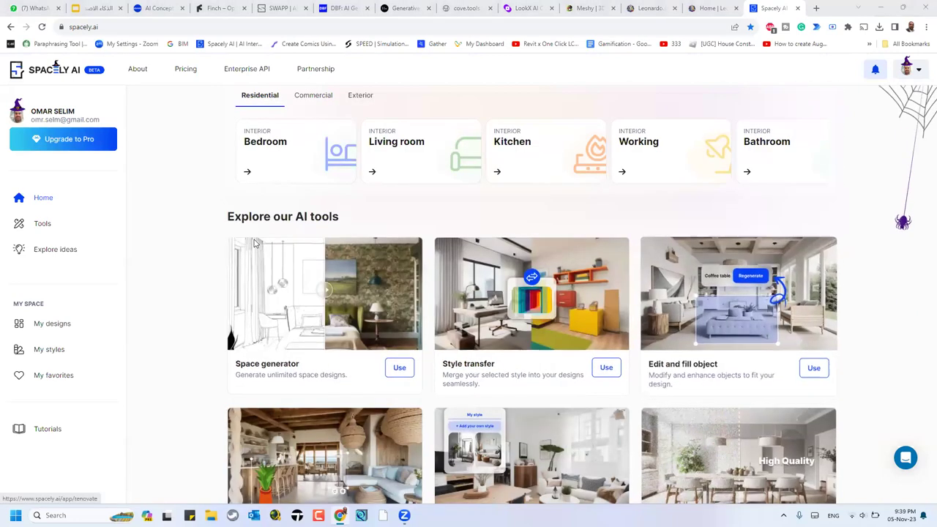
click(303, 284)
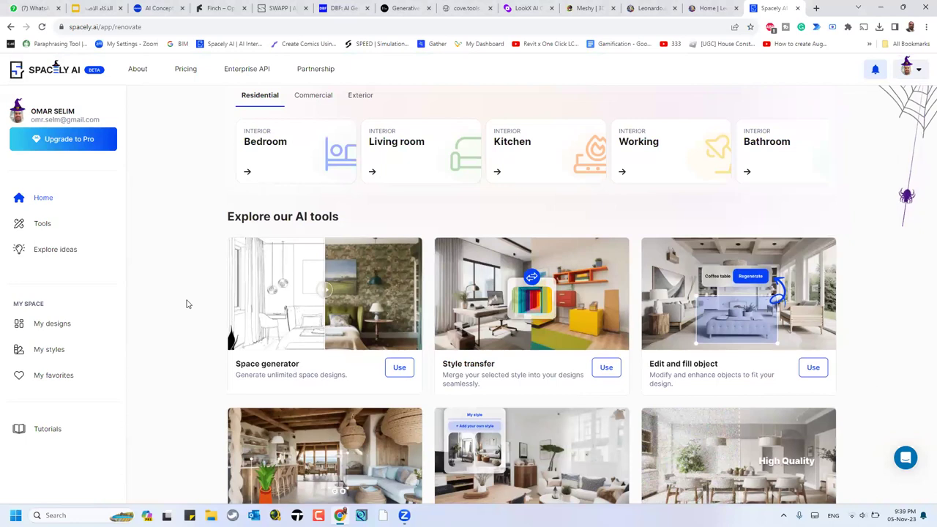
Browse to the Downloads folder for an image to upload and display its contents as large icons.
scroll(186, 304, down, 3)
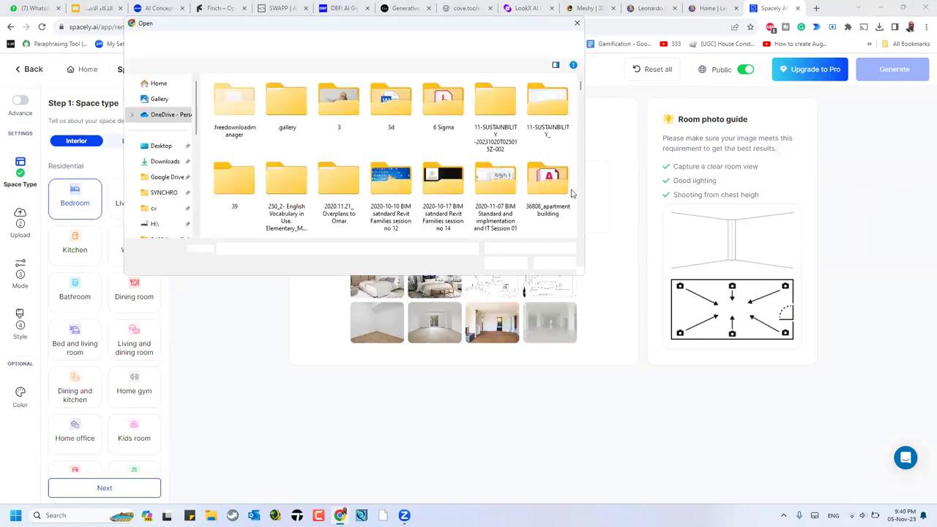
scroll(569, 192, down, 3)
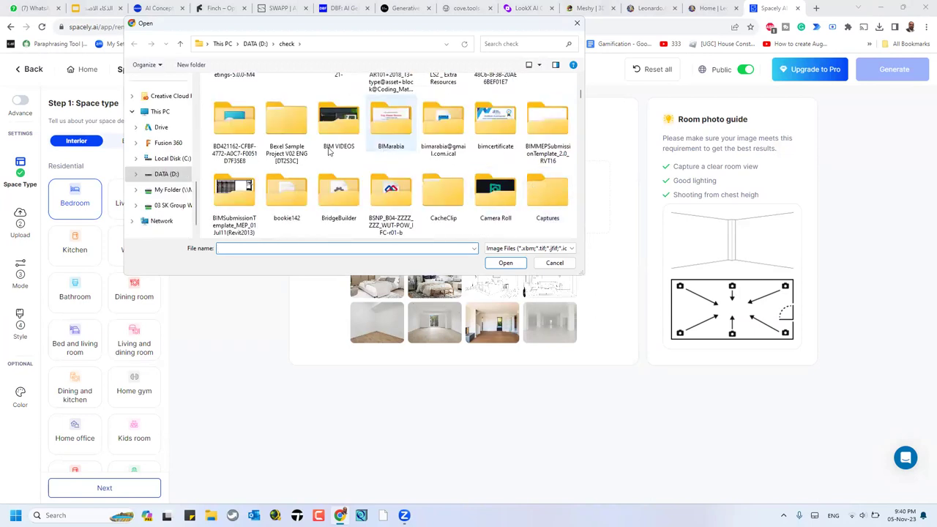
scroll(254, 131, down, 2)
scroll(165, 146, up, 6)
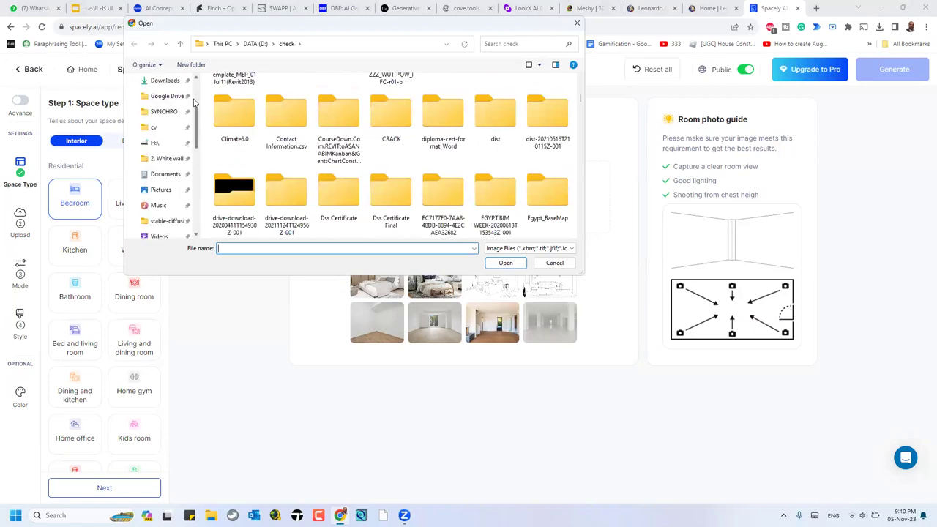
click(162, 161)
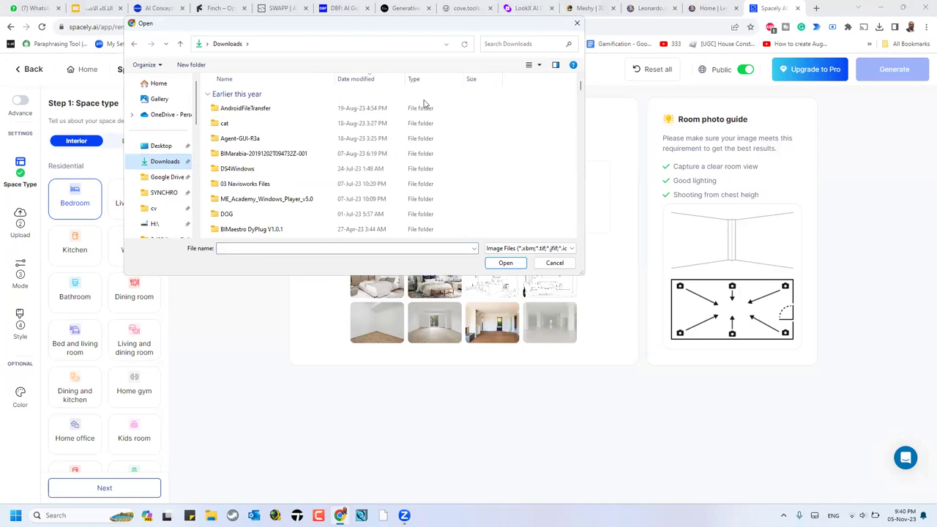
click(539, 65)
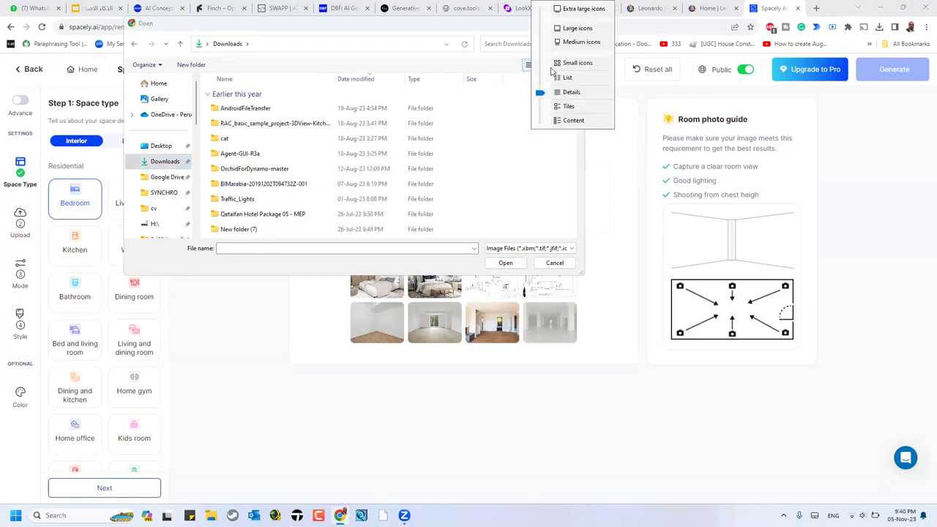
click(578, 28)
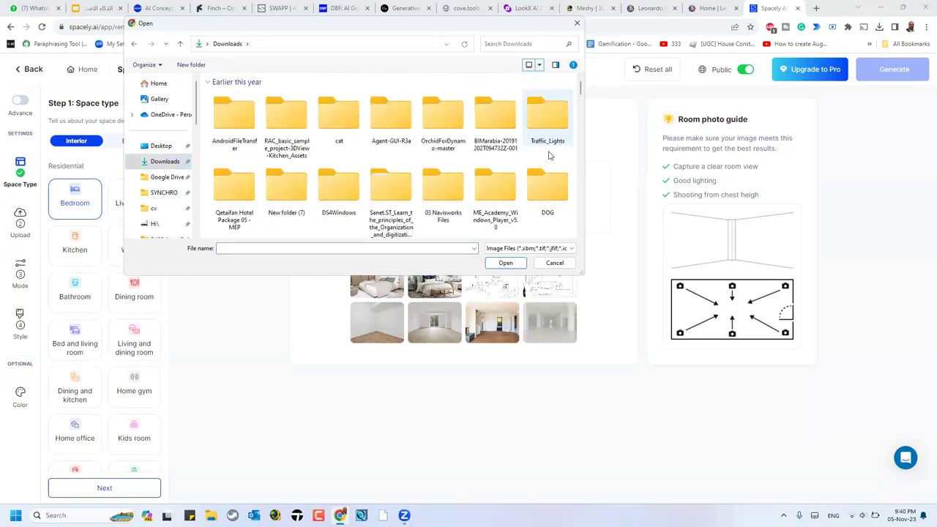
Upload the bedroom photo Blog-Headers-10.png from the Downloads folder as the room image.
scroll(546, 135, down, 5)
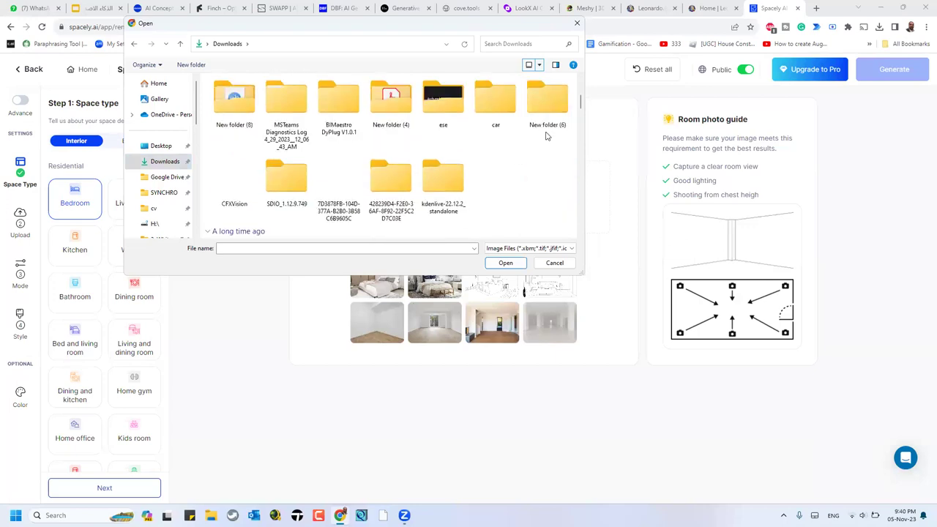
scroll(546, 136, down, 1)
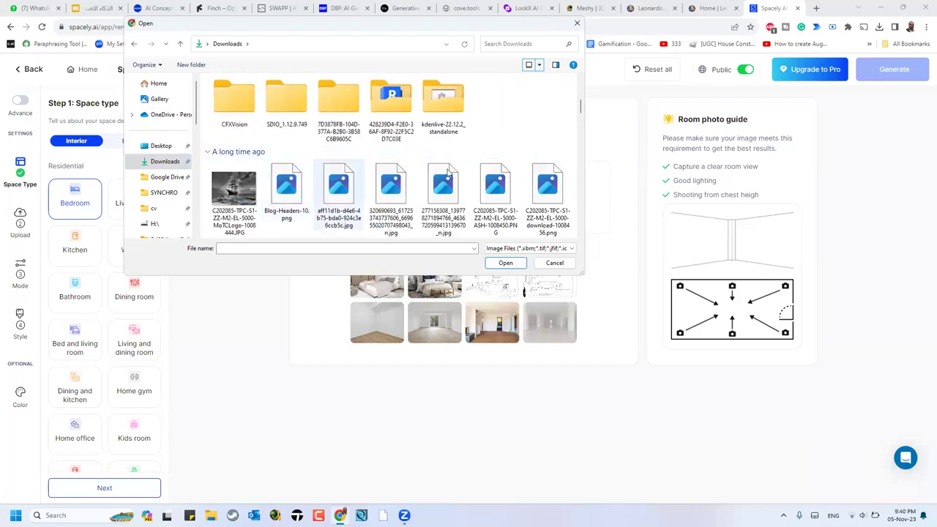
click(286, 194)
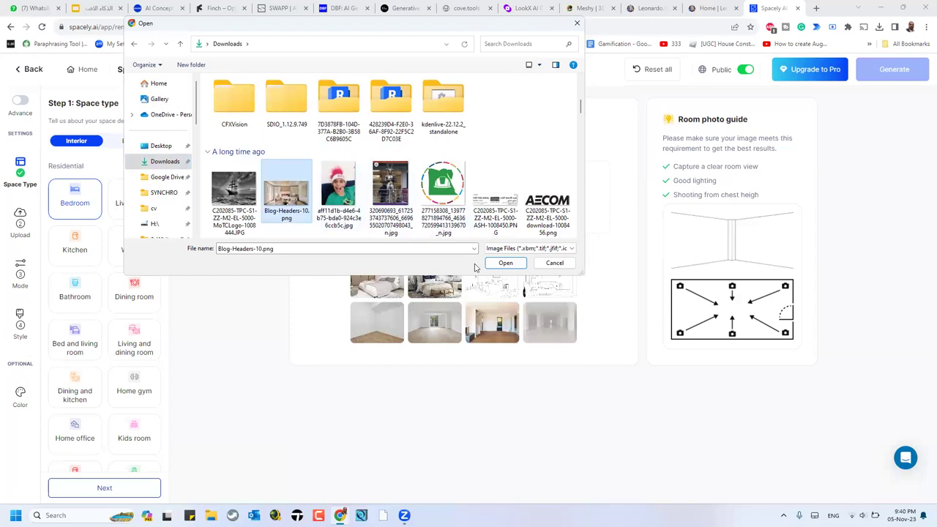
click(505, 263)
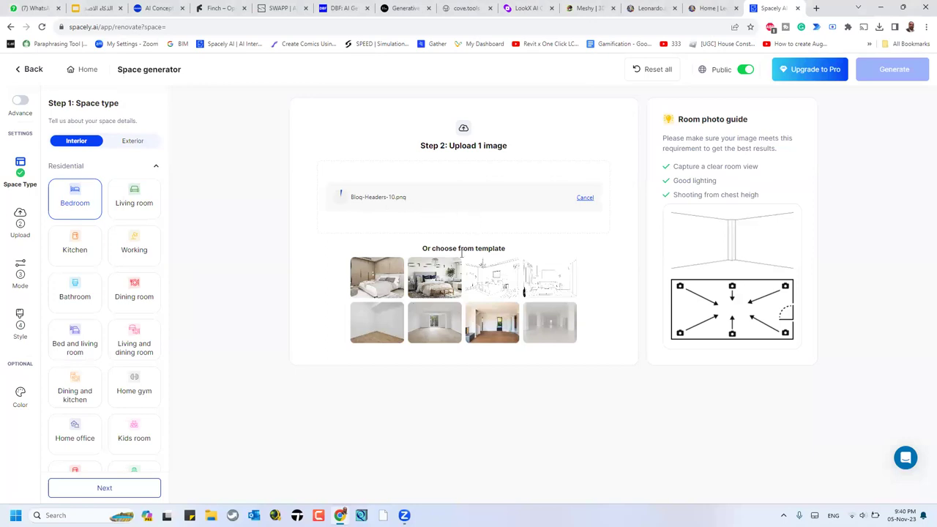
Generate bedroom designs from the uploaded photo with the Fill the space mode and the Halloween style preset, dismissing the feedback request.
scroll(105, 303, down, 3)
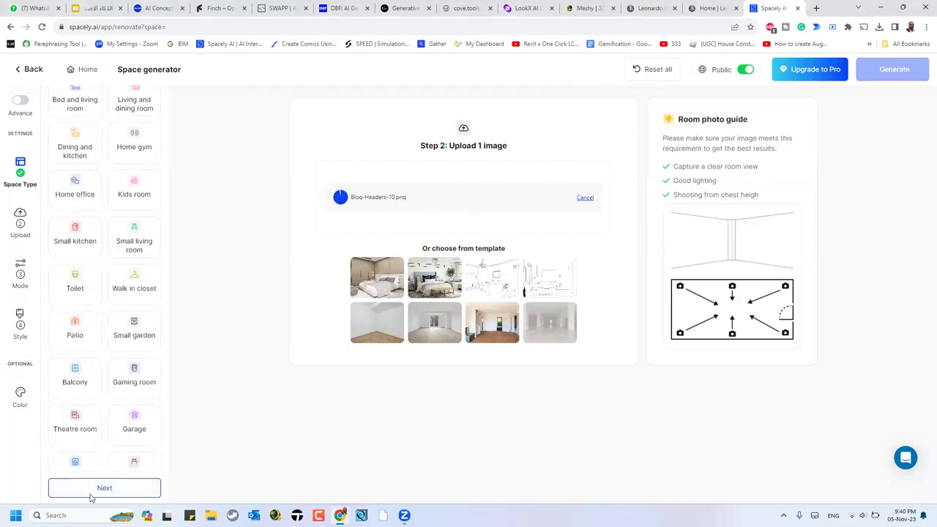
click(92, 495)
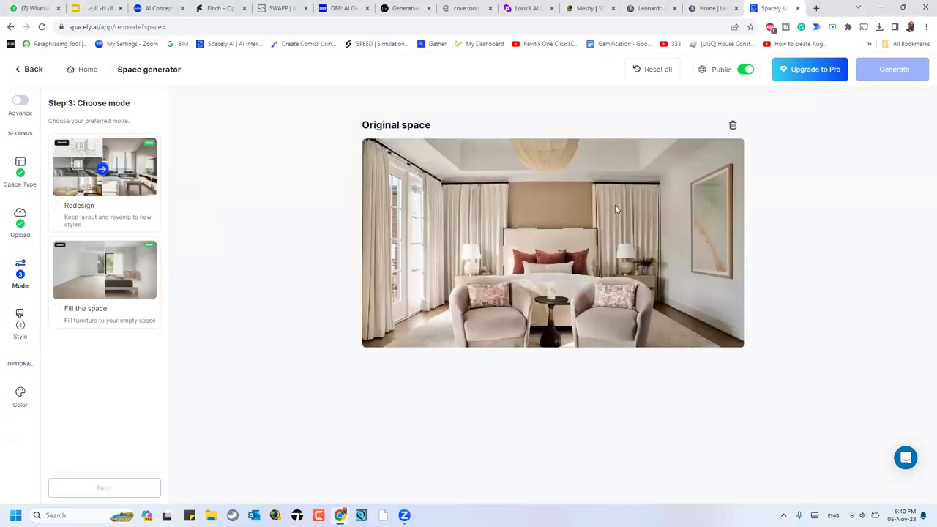
click(125, 276)
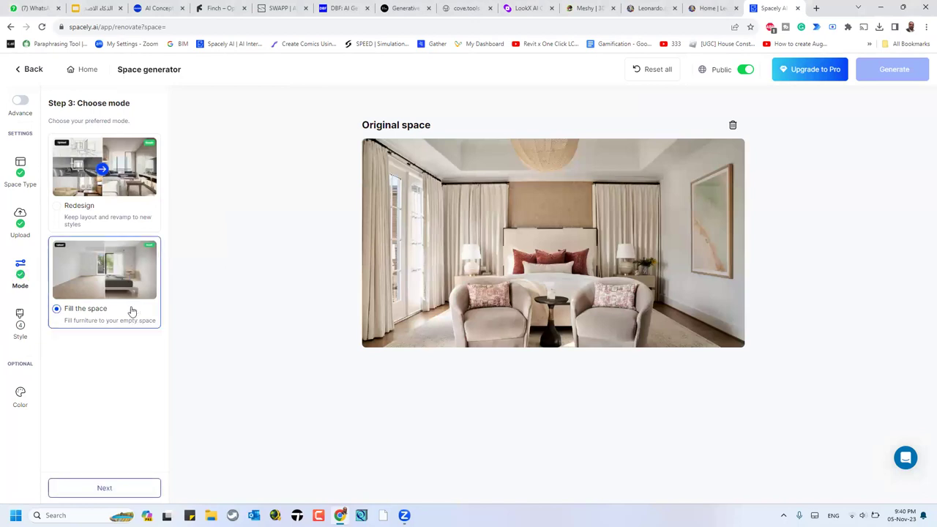
click(112, 489)
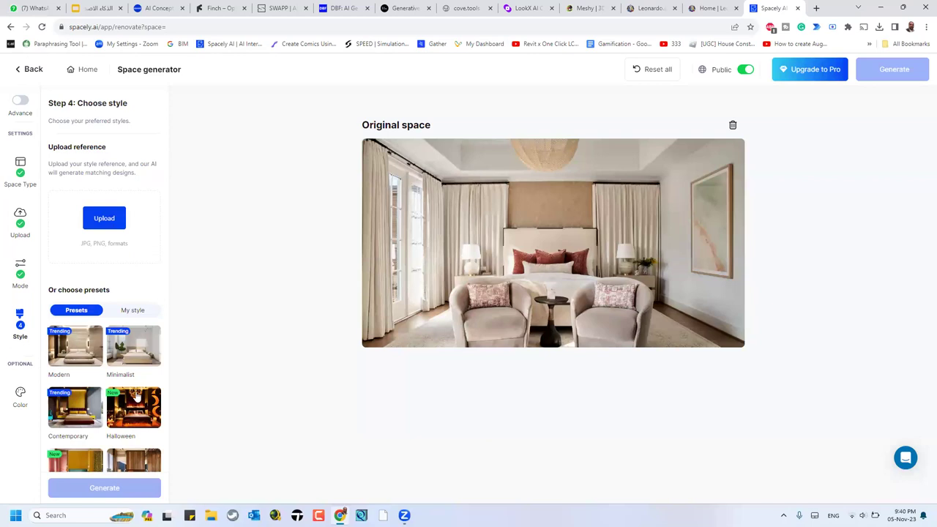
click(144, 414)
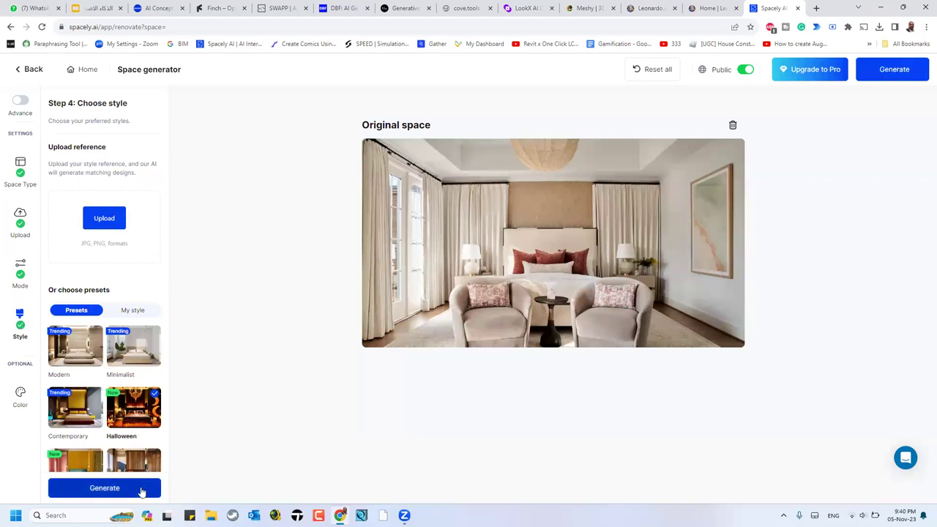
click(141, 489)
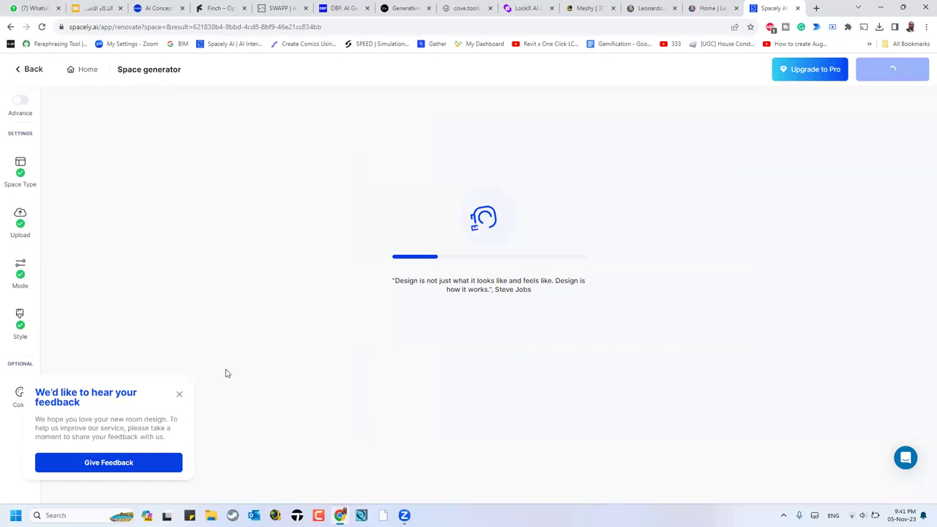
click(178, 394)
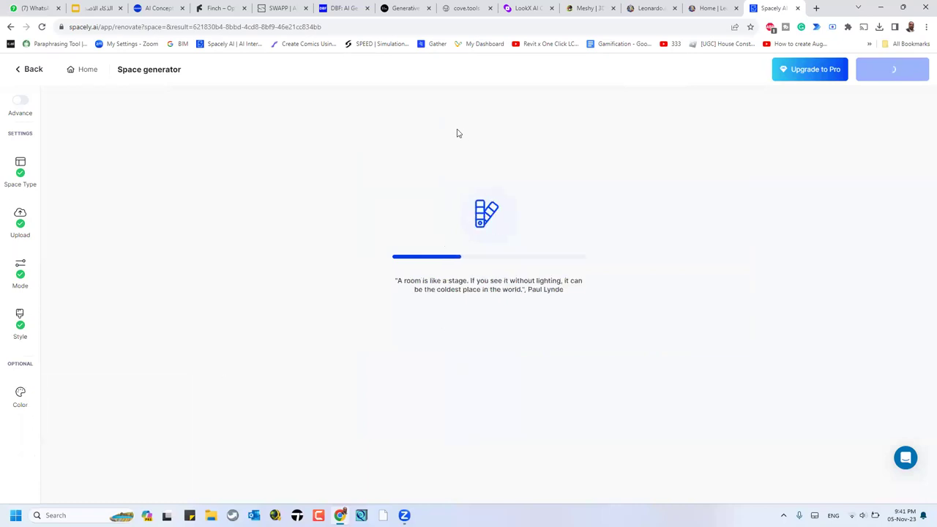
Close the browser tabs for SWAPP, Finch, DBF, AI Concept Generator, cove.tools and Maket's Generative Design.
click(305, 8)
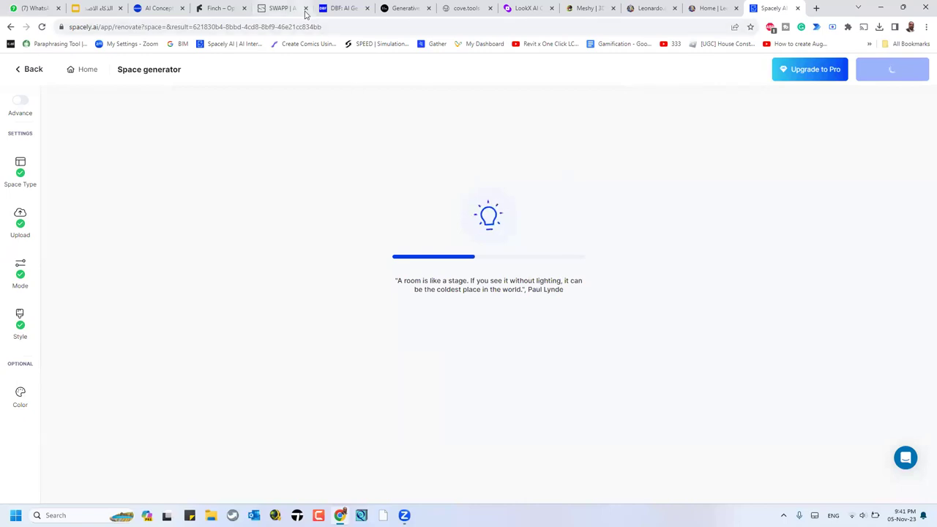
click(244, 8)
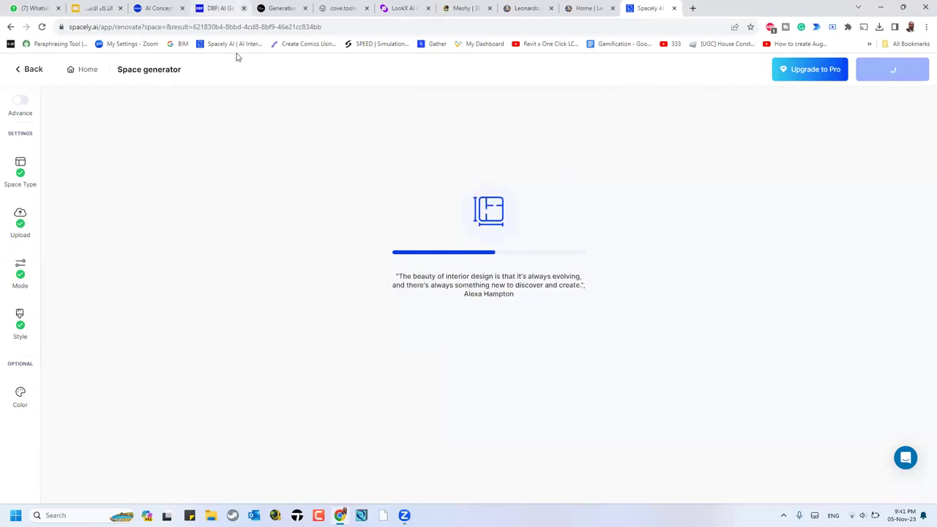
click(244, 8)
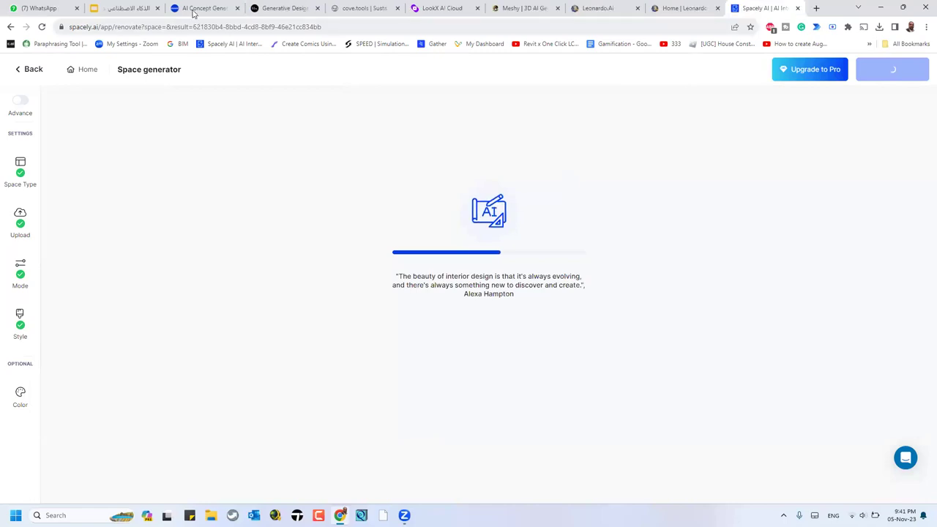
click(236, 9)
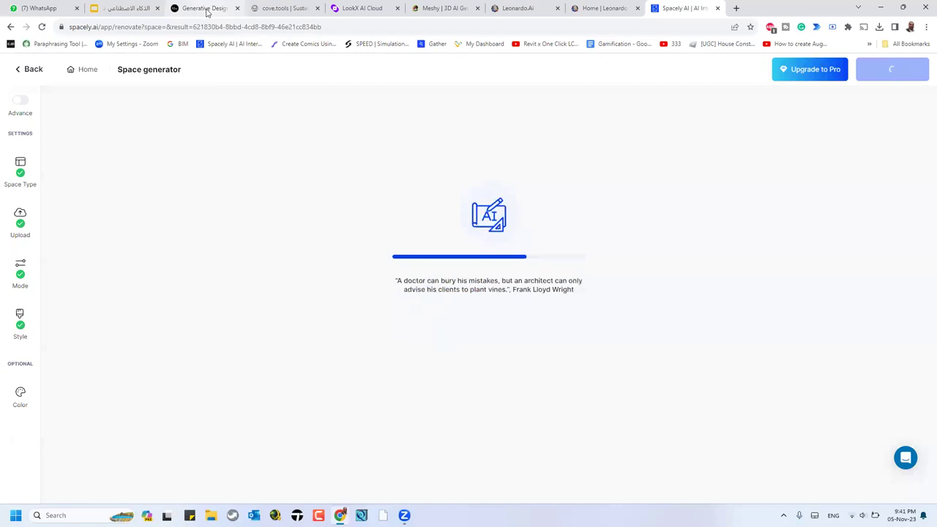
click(319, 9)
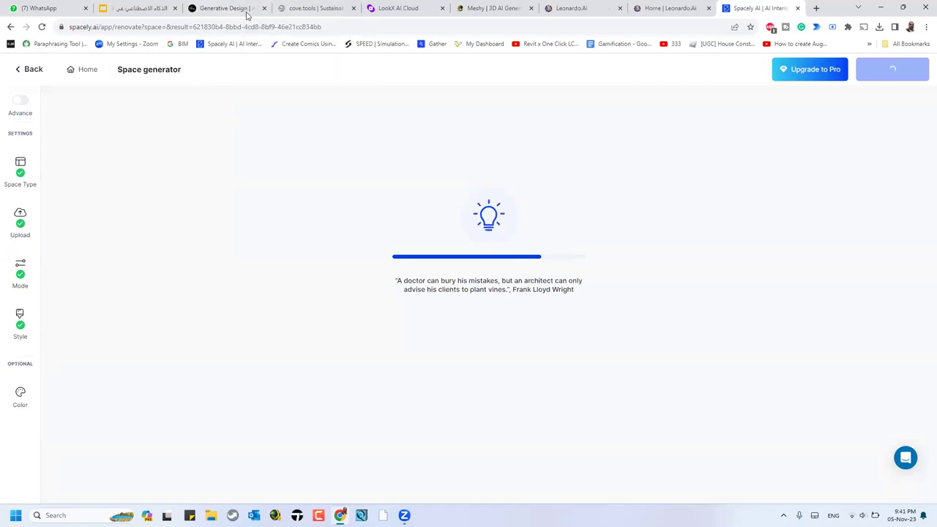
click(267, 11)
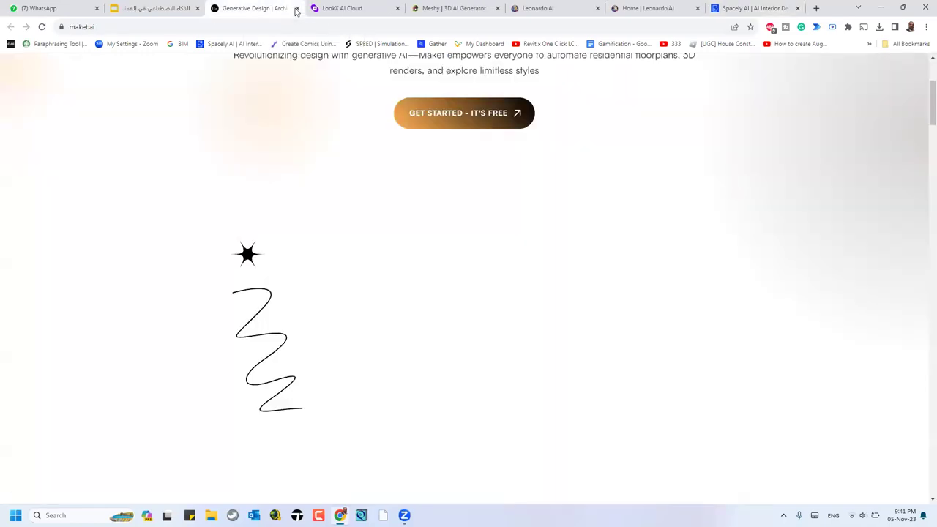
key(ctrl+w)
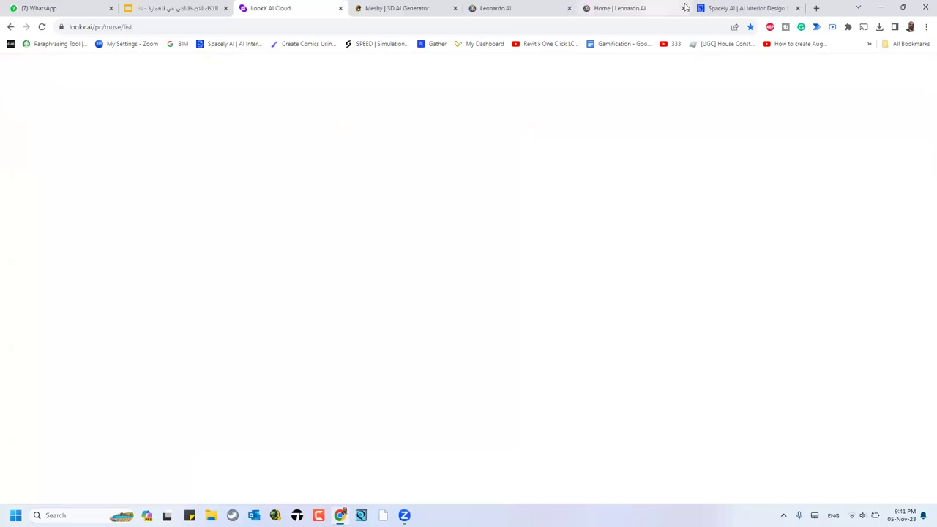
Compare the original bedroom with the generated Halloween design, then close Spacely AI and show the Leonardo.Ai home page.
click(723, 9)
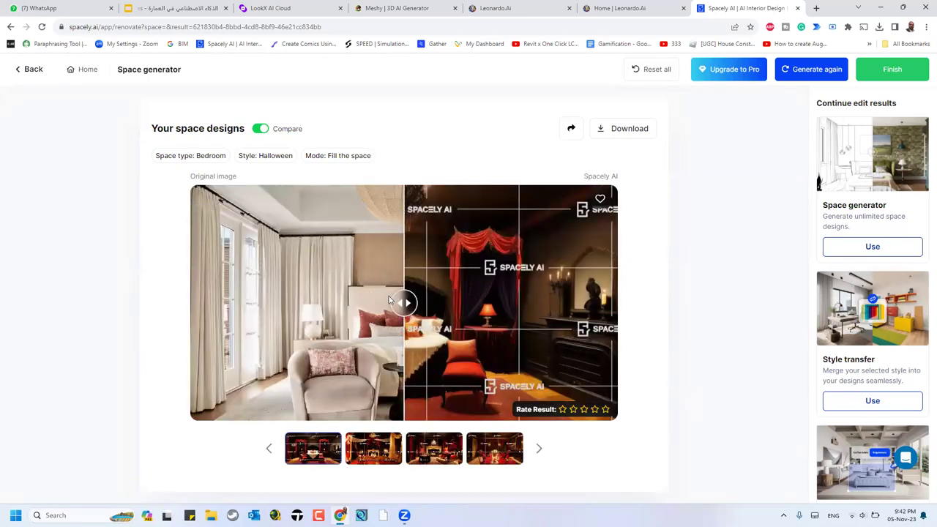
drag(404, 303, 455, 302)
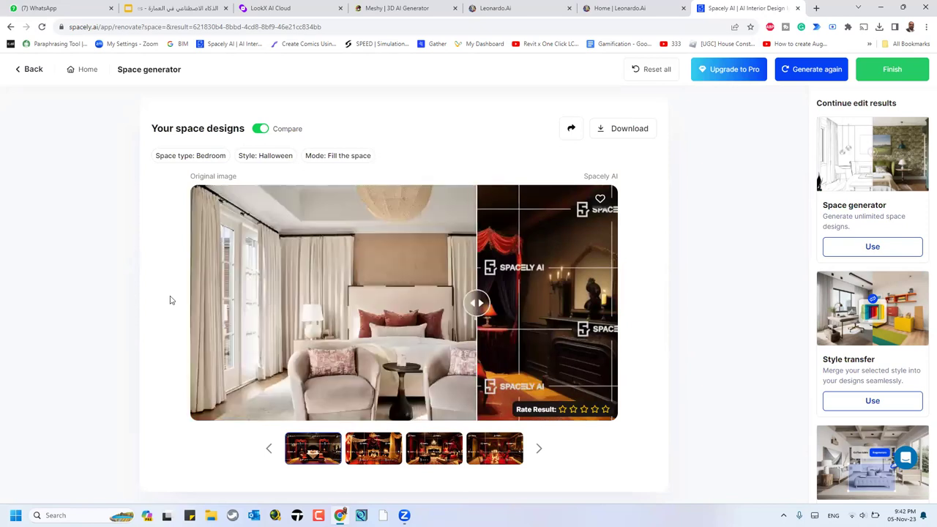
scroll(637, 360, down, 2)
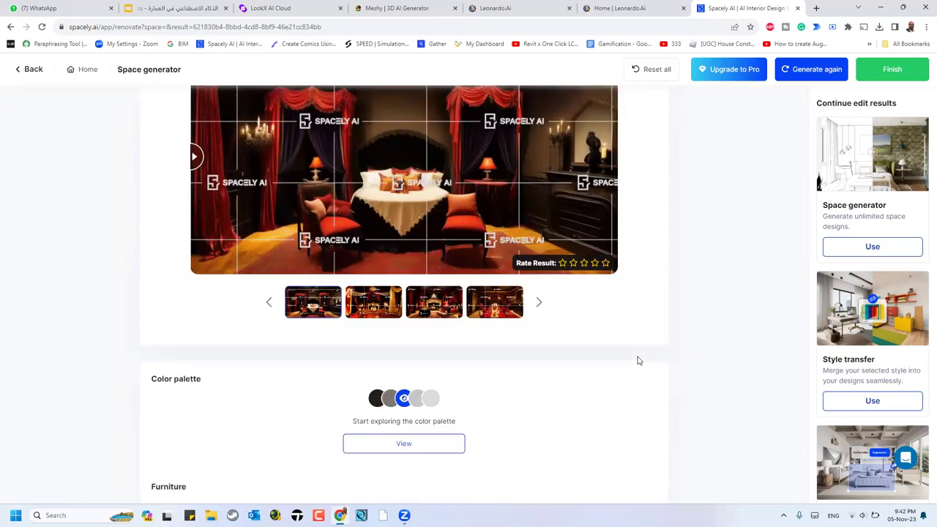
scroll(637, 364, up, 2)
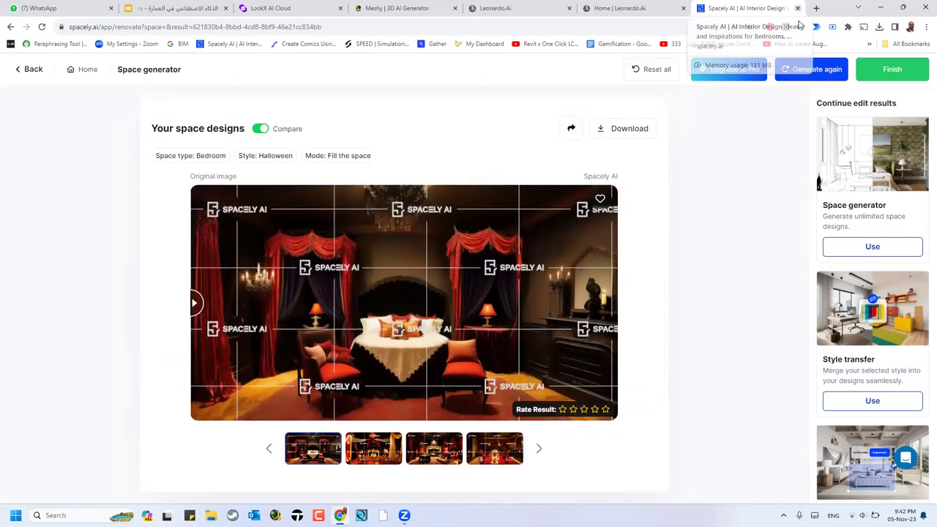
key(ctrl+Page_Up)
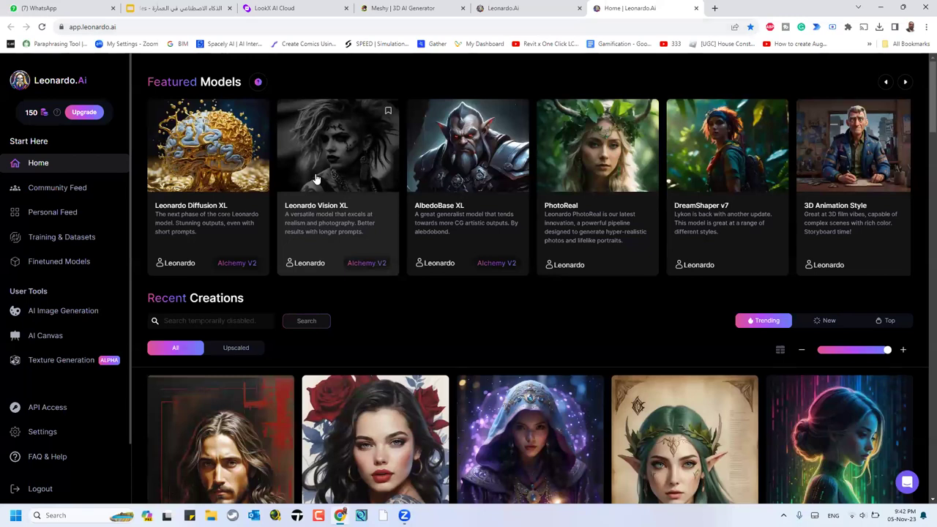
Open Leonardo.Ai's AI Canvas, dismiss the welcome introduction and set the finetuned model to Isometric Fantasy.
click(33, 338)
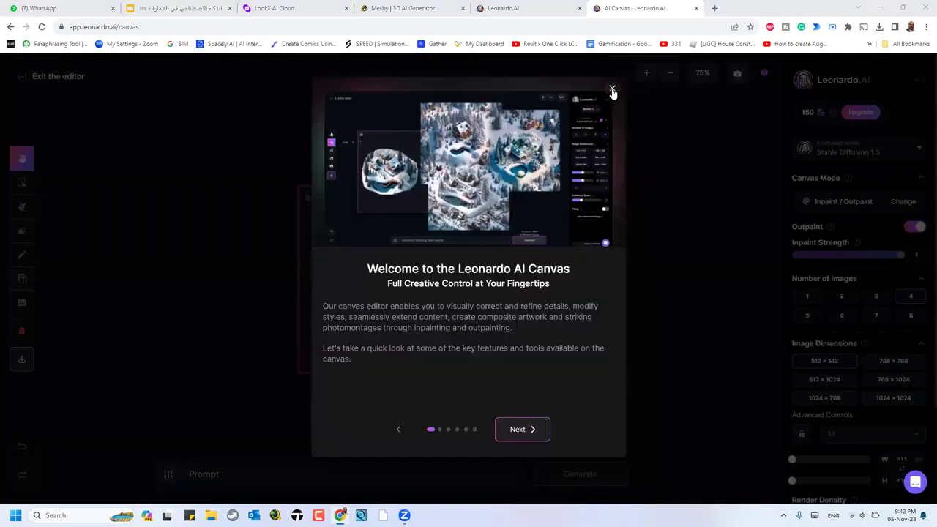
click(203, 228)
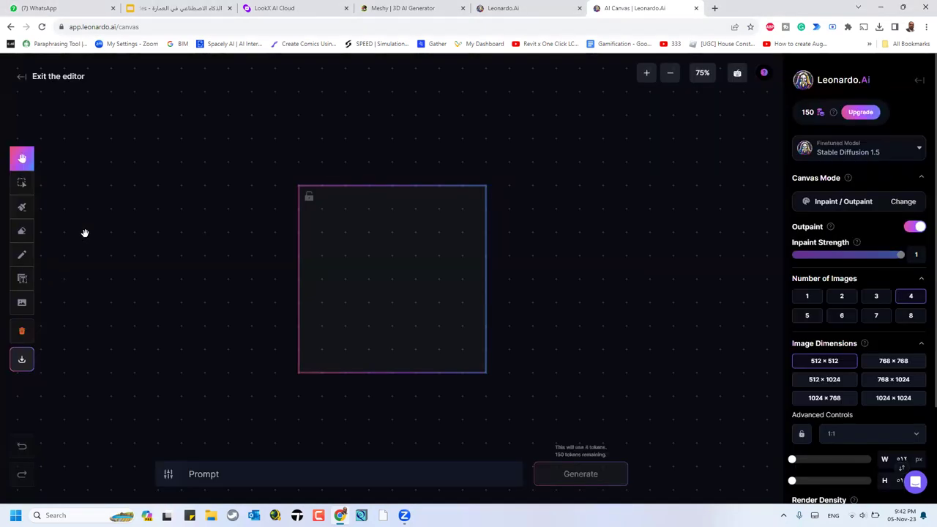
click(902, 157)
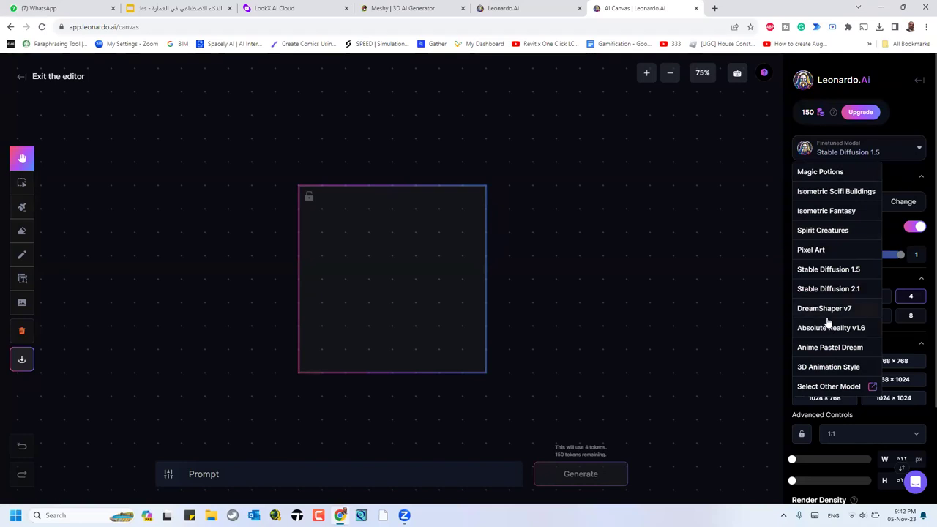
click(813, 211)
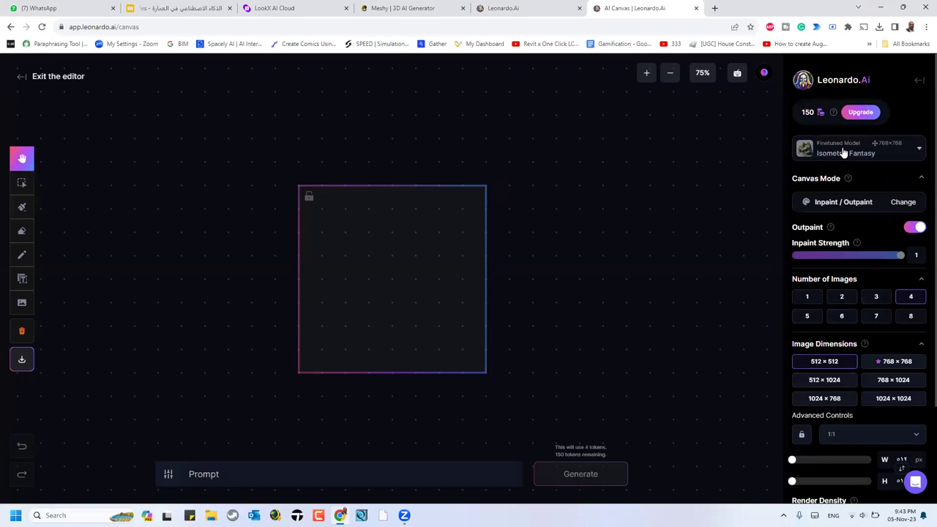
Return to the architecture slide deck, show the Interior AI slide and move on to the Planner 5d slide.
click(137, 8)
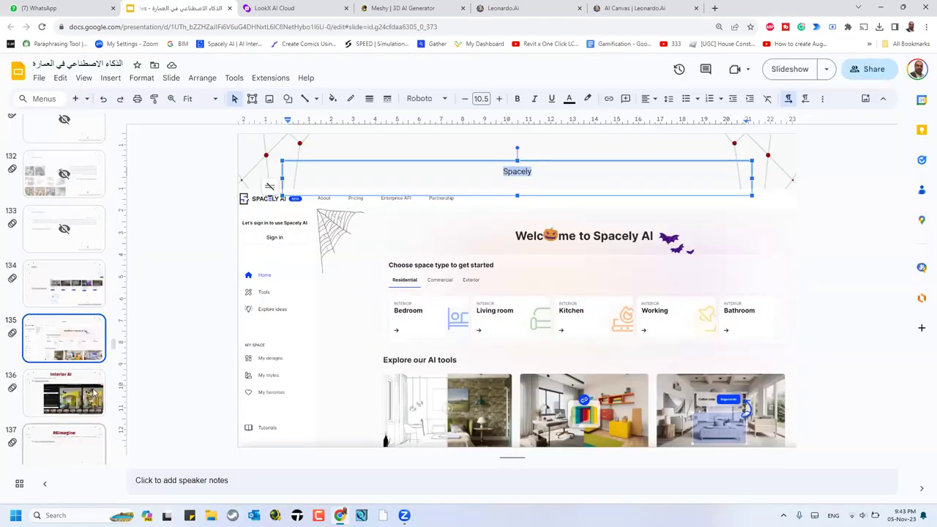
click(94, 394)
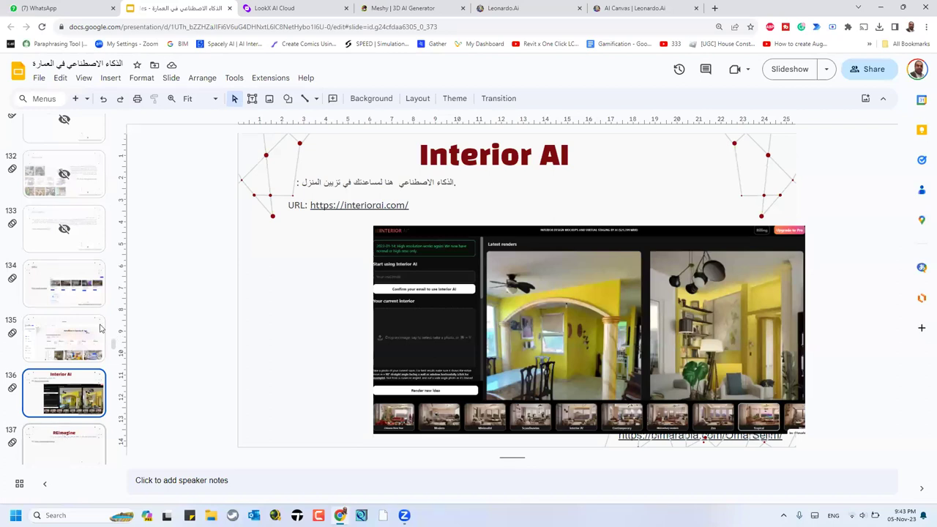
key(Down)
click(90, 349)
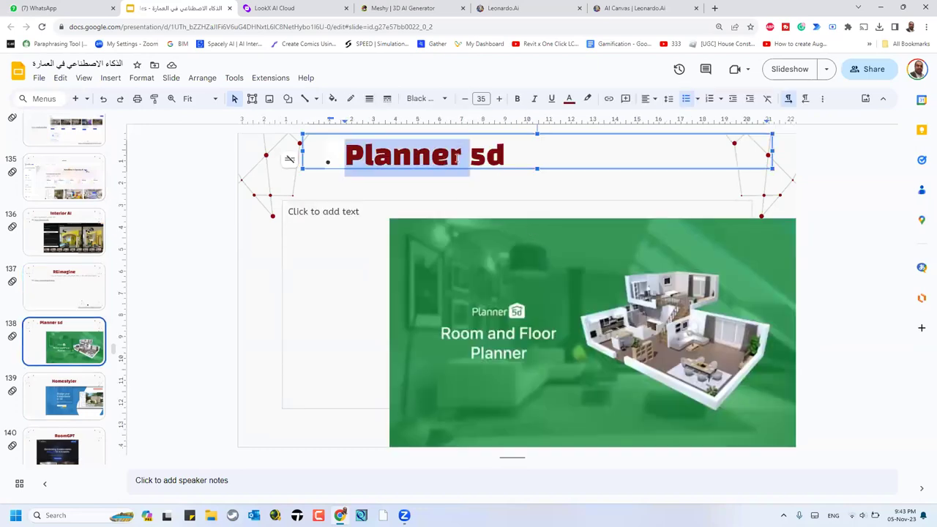
Copy the Planner 5d slide title and use it in a new browser tab to open the Planner 5D website.
triple_click(455, 158)
key(ctrl+c)
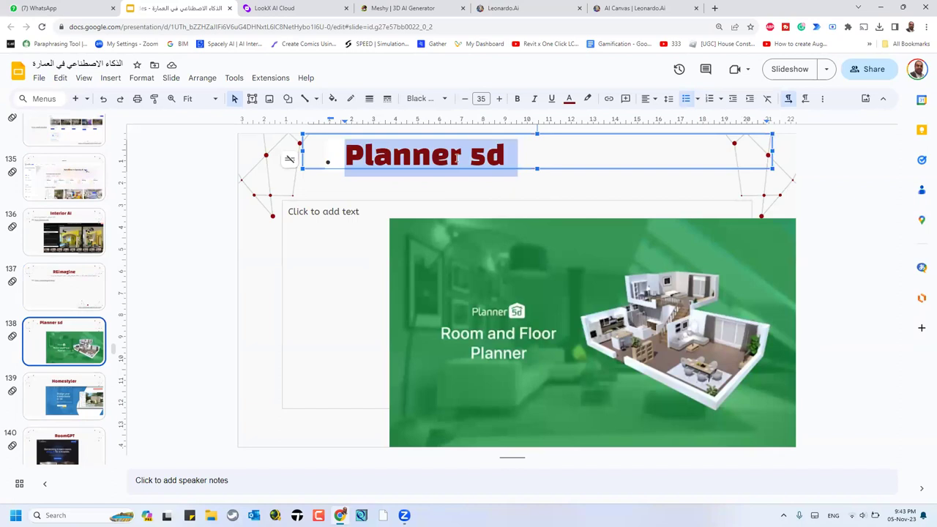
click(714, 8)
key(ctrl+v)
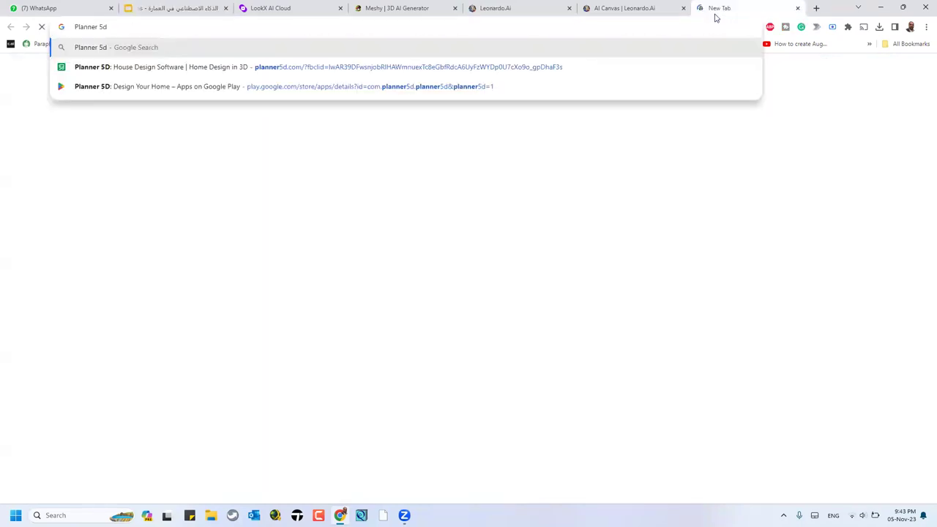
key(Return)
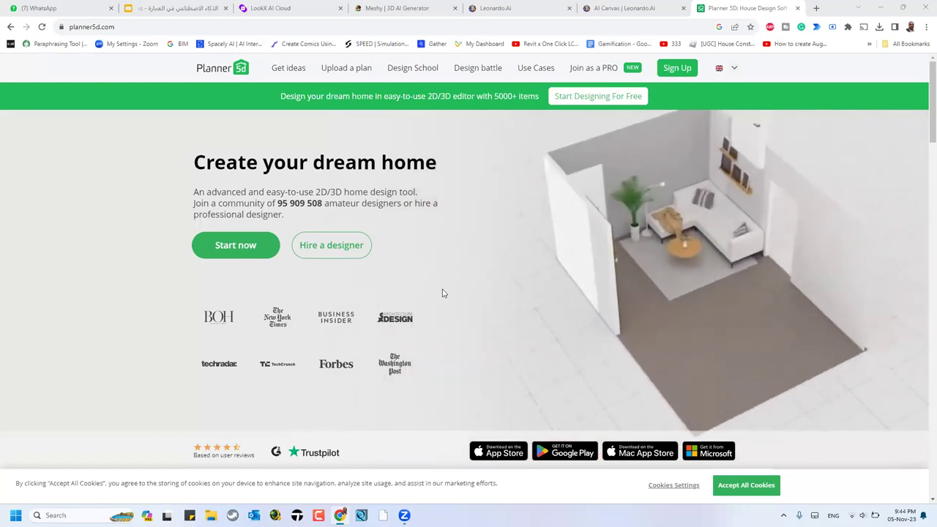
Look through the Planner 5D home page down to its footer and return to the page start.
scroll(441, 293, down, 3)
scroll(440, 292, down, 3)
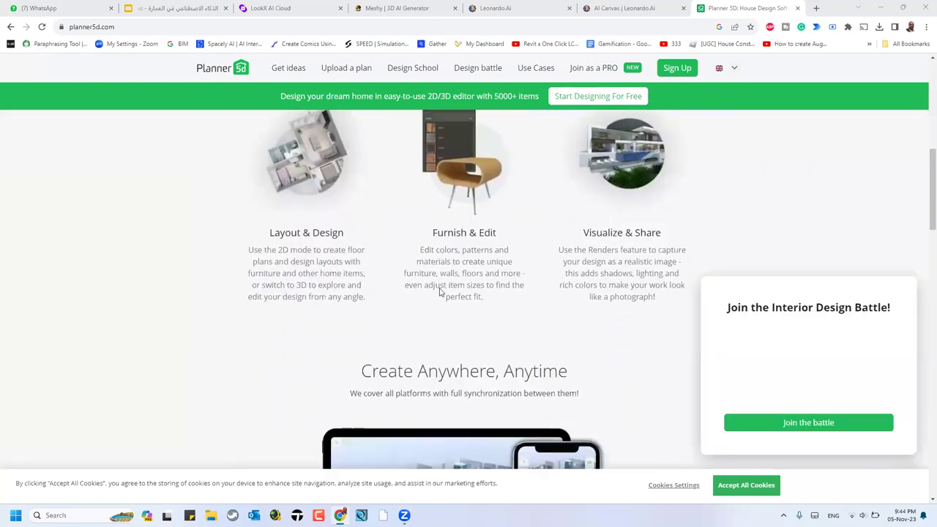
scroll(440, 292, down, 3)
scroll(439, 292, down, 5)
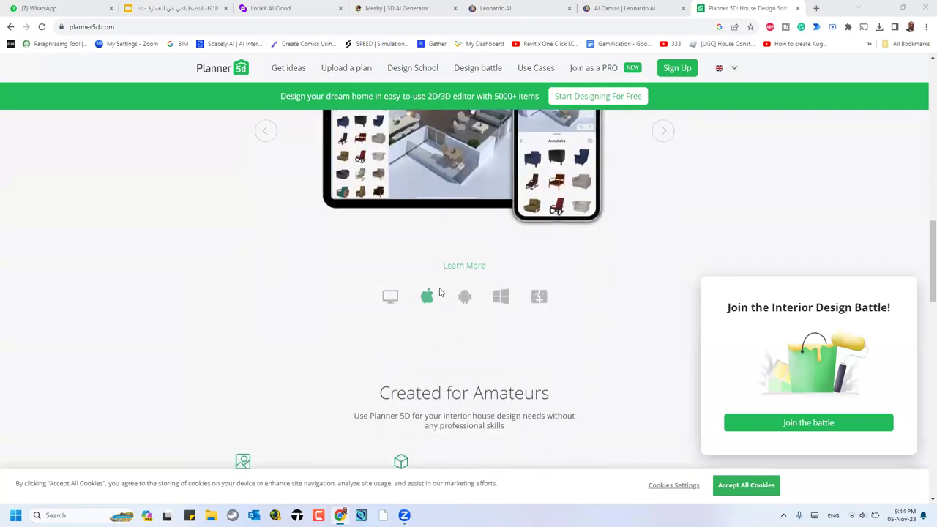
scroll(461, 312, down, 12)
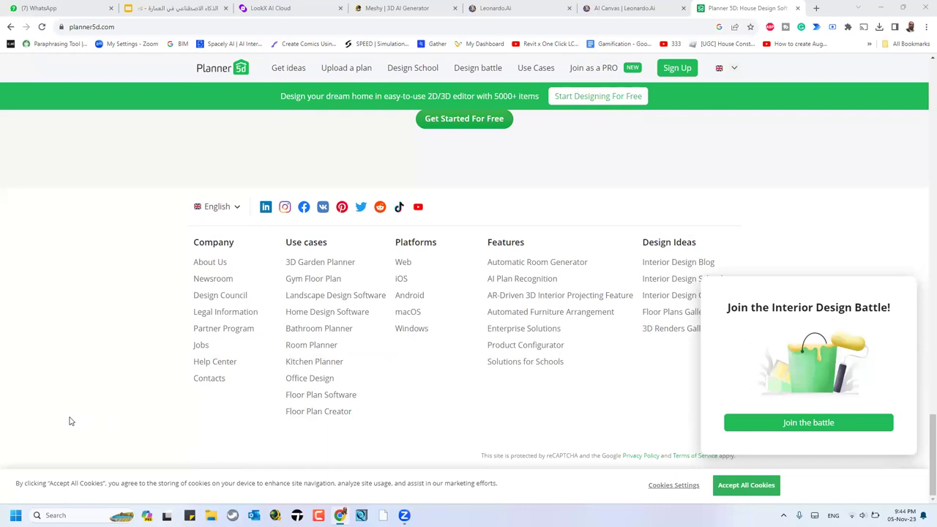
key(Home)
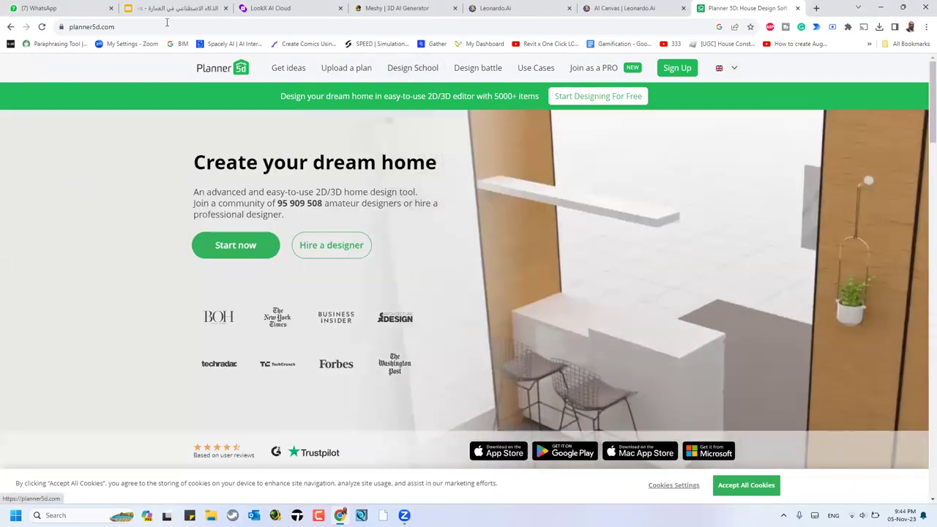
Go back to the slide deck and show the Homestyler slide, followed by the RoomGPT slide.
click(175, 8)
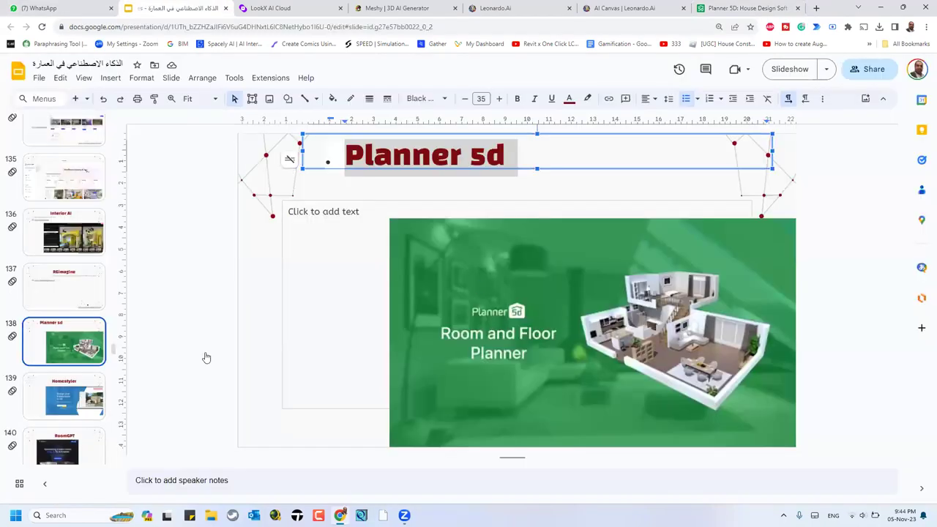
scroll(65, 366, down, 2)
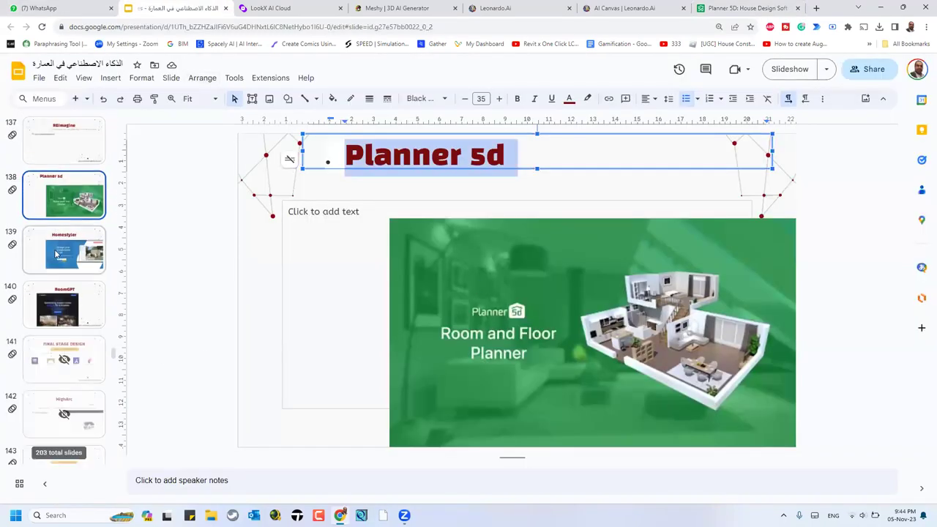
click(57, 254)
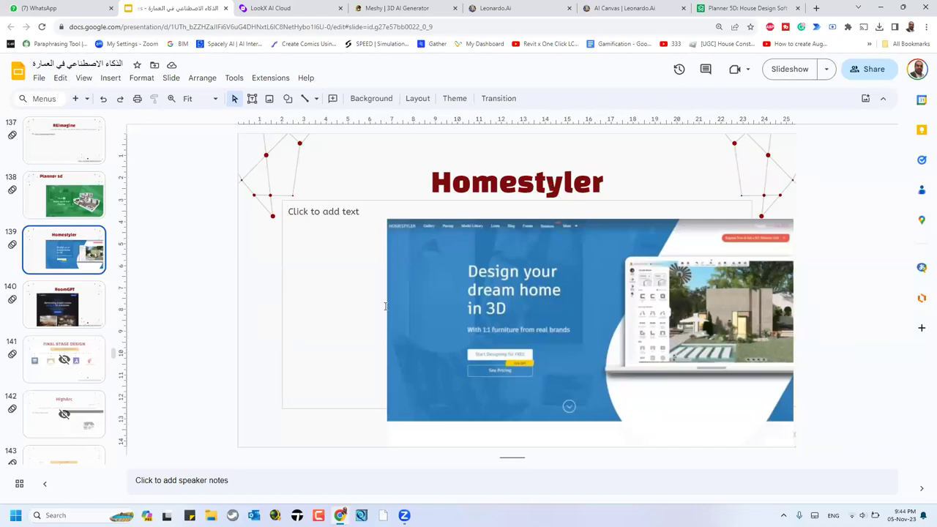
click(91, 302)
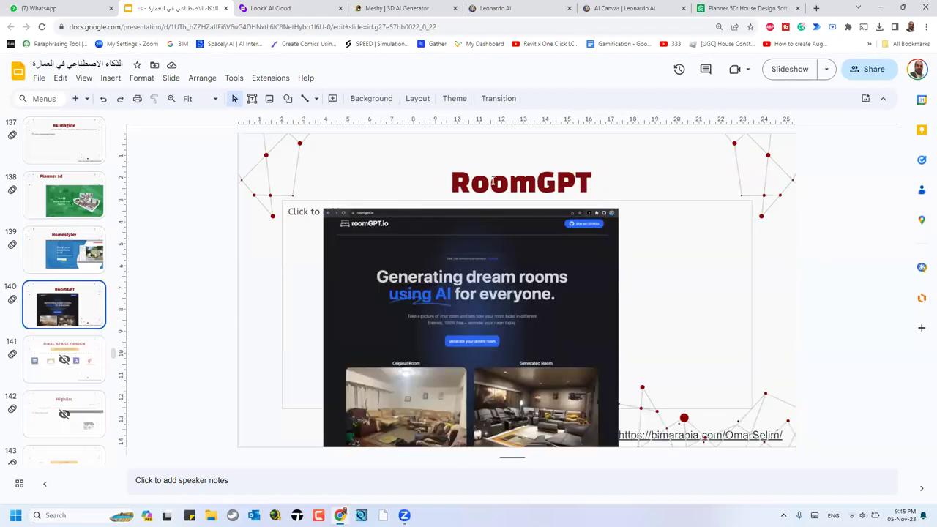
Copy the RoomGPT slide title, use it to open roomgpt.io/dream in place of the Planner 5D page, and look over the page.
double_click(494, 181)
key(ctrl+c)
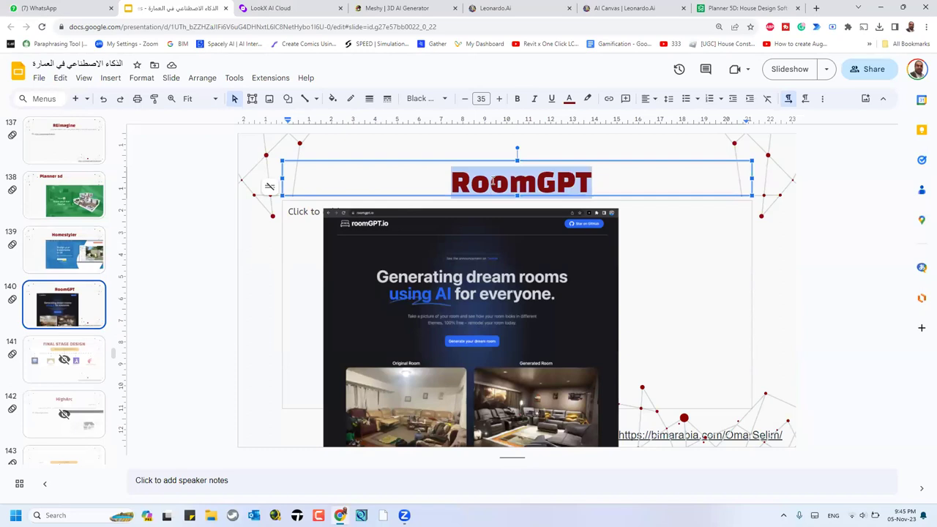
click(713, 7)
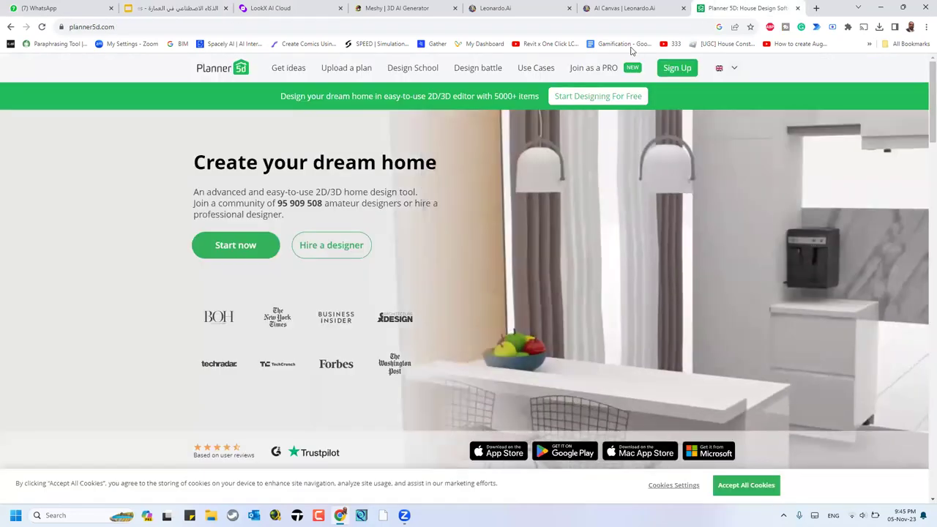
click(583, 26)
key(ctrl+v)
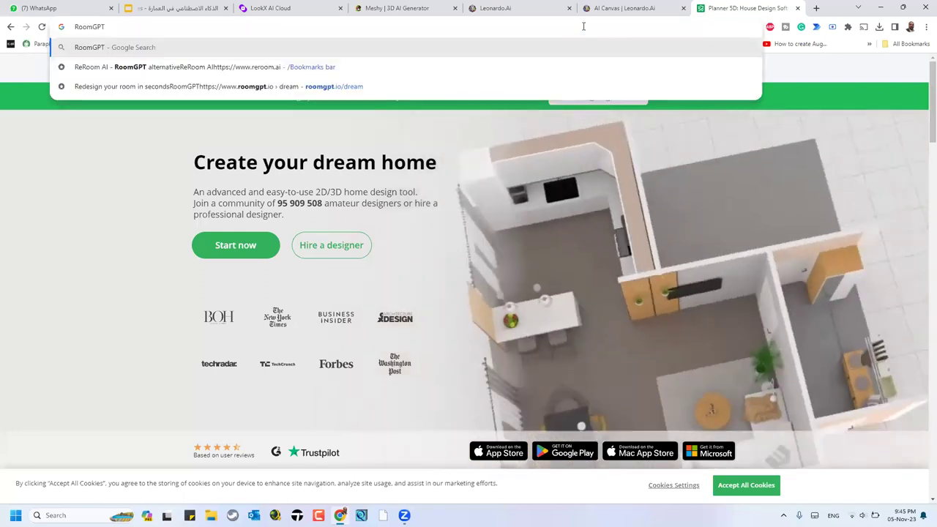
key(Down)
key(Down)
key(Return)
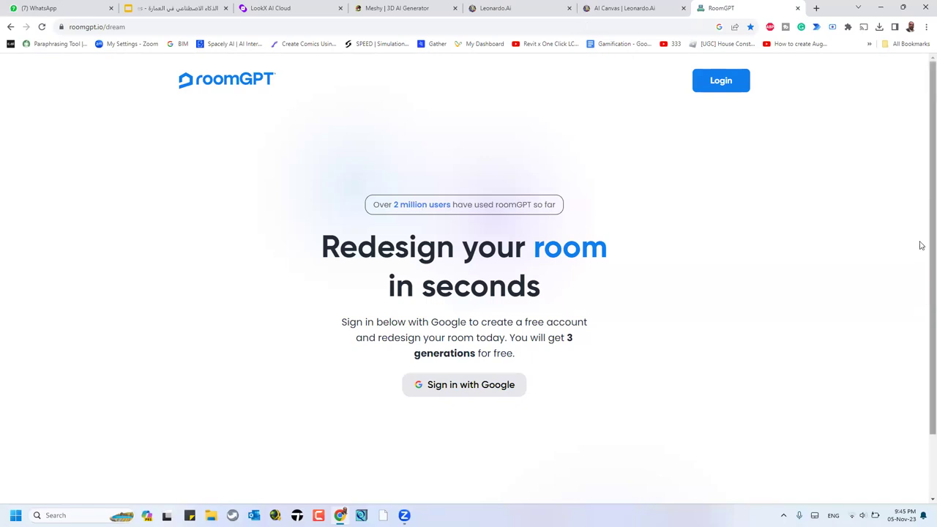
scroll(762, 311, down, 1)
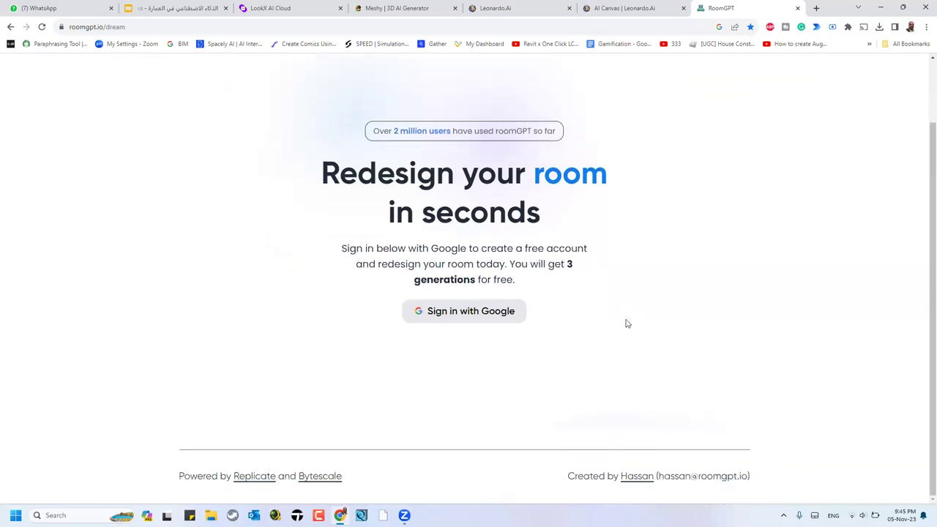
scroll(626, 324, up, 1)
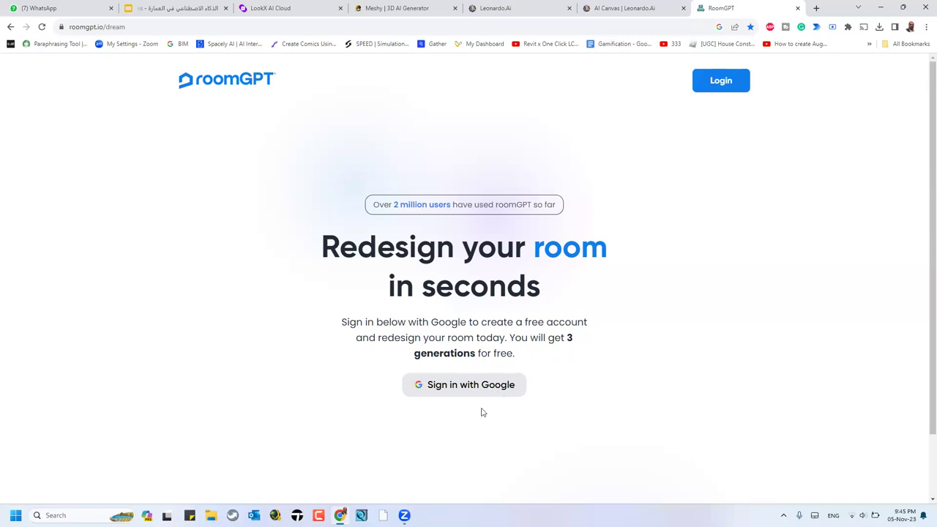
scroll(579, 403, down, 1)
scroll(579, 402, up, 1)
Return to the slide deck and present slides 146 to 148 on AI in BIM, Veras by Evolve.Lab and ElovleLab.
click(199, 14)
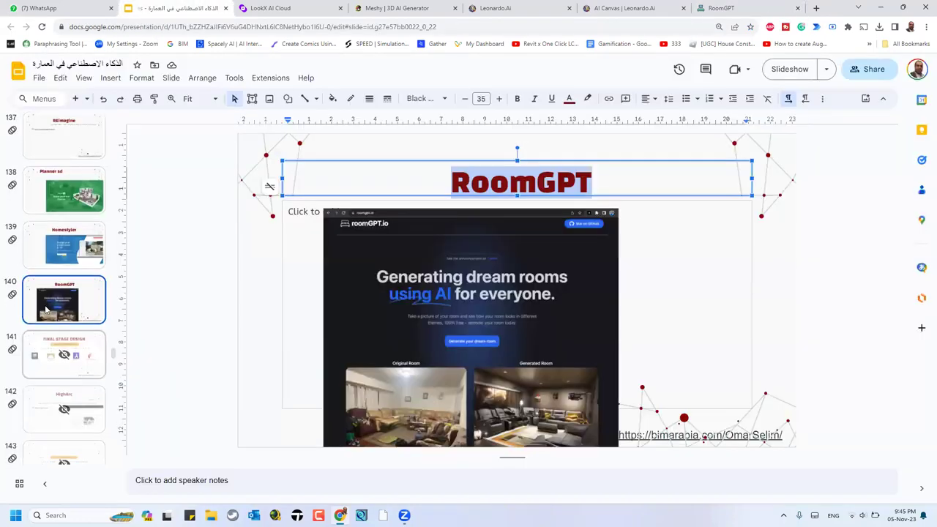
scroll(65, 231, down, 5)
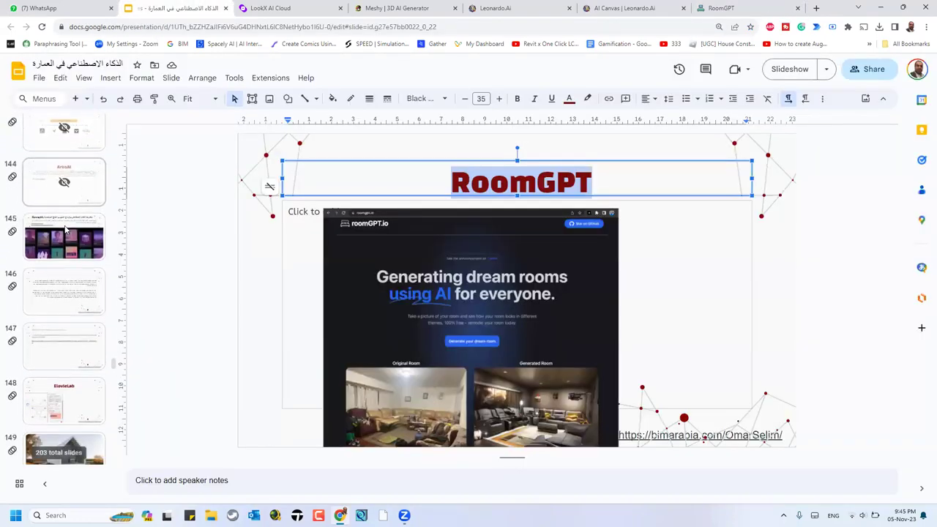
click(97, 236)
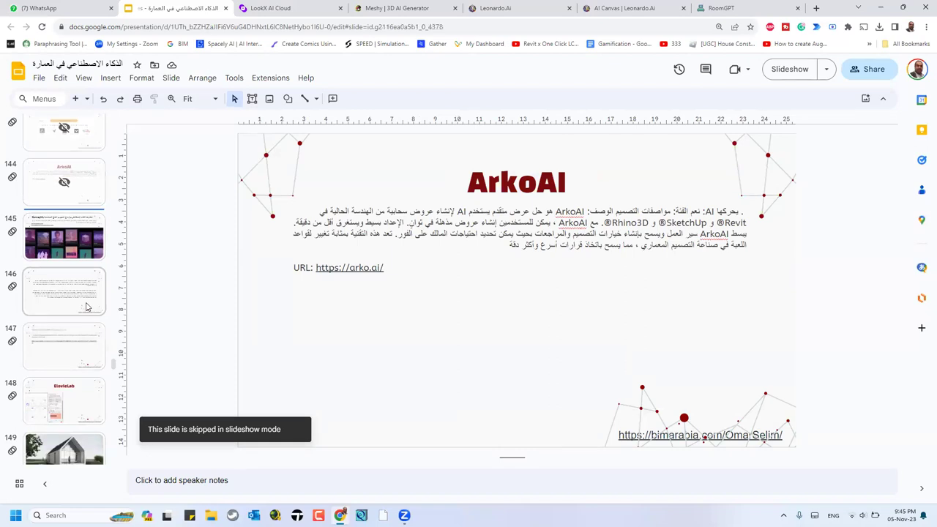
click(86, 307)
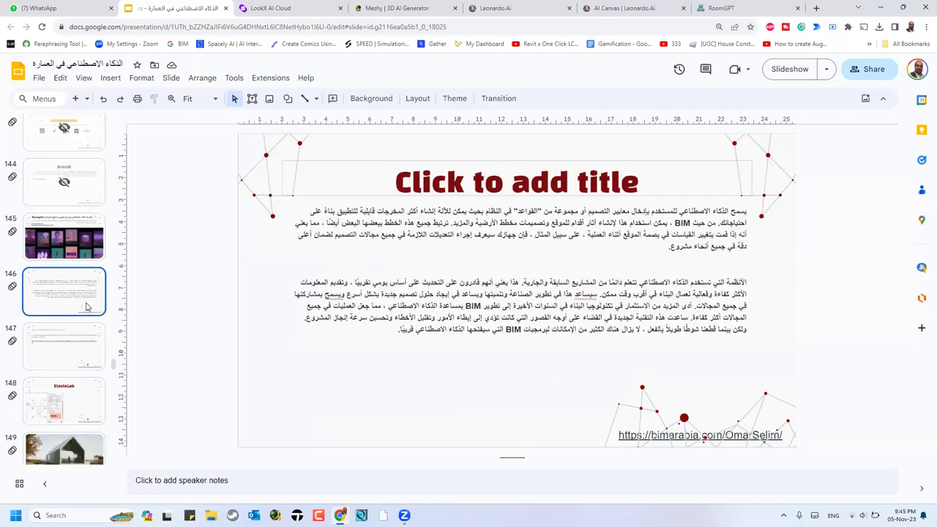
key(Down)
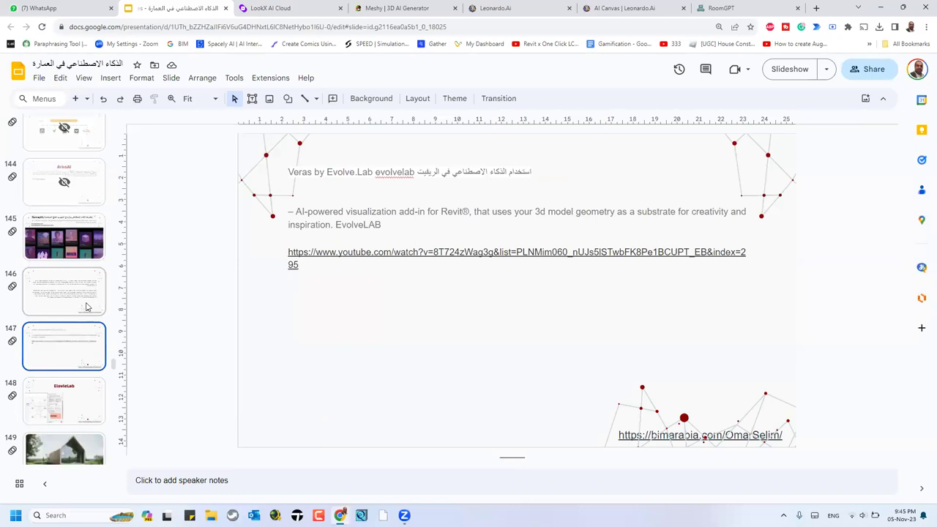
key(Down)
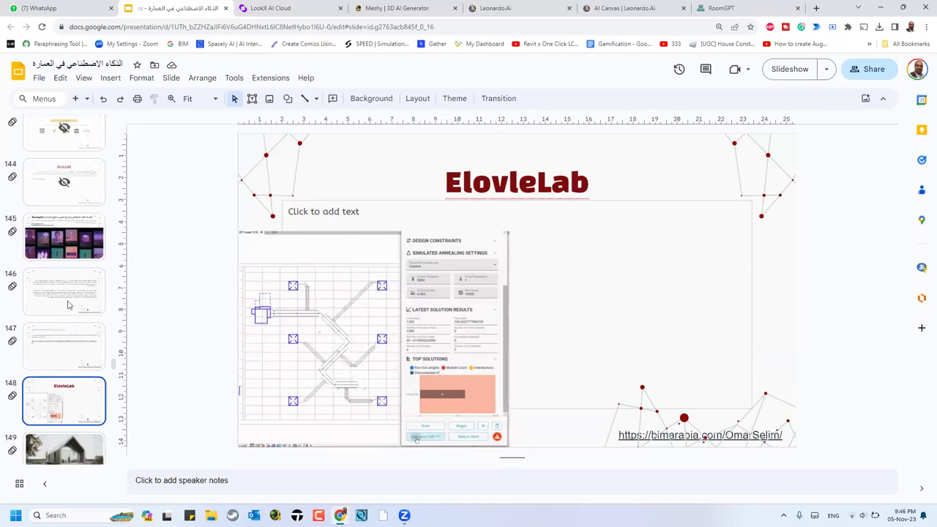
Show the house image on slide 149 and the Revit 2021 Generative Design links on slide 150.
scroll(68, 324, down, 3)
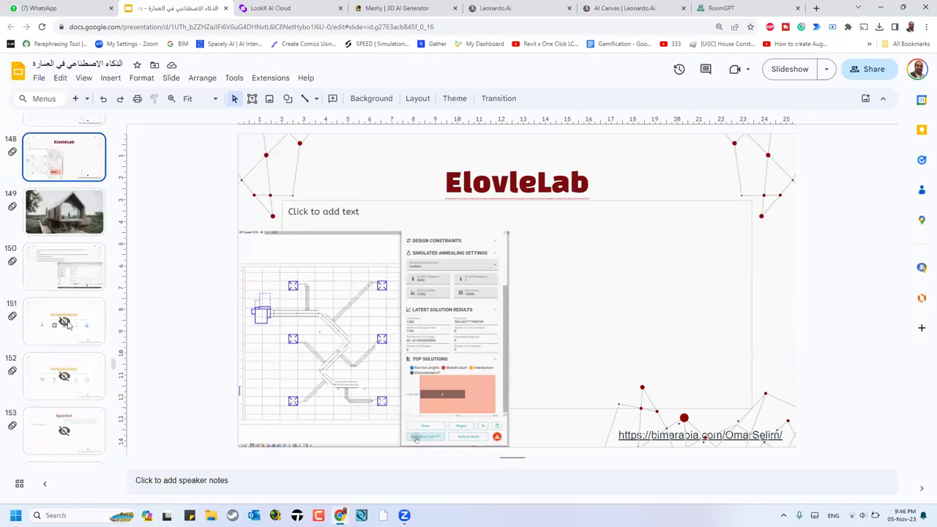
click(77, 219)
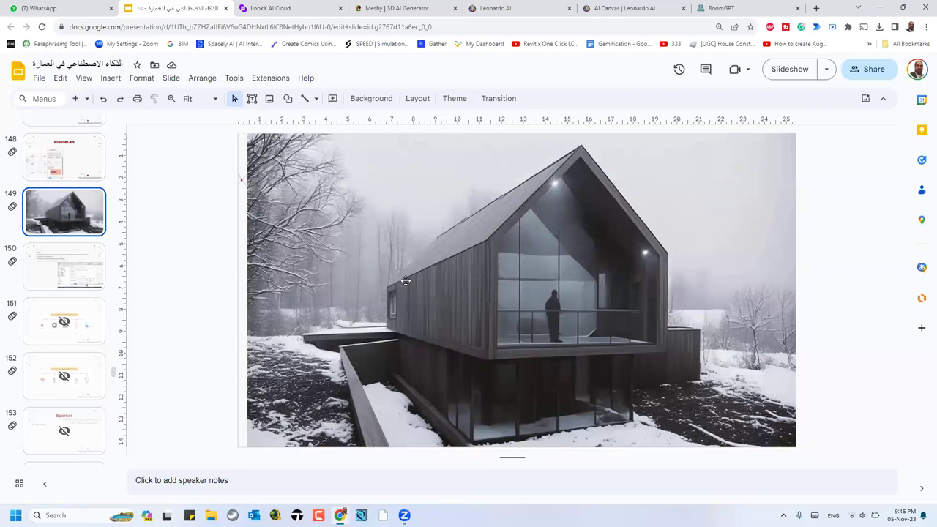
key(Down)
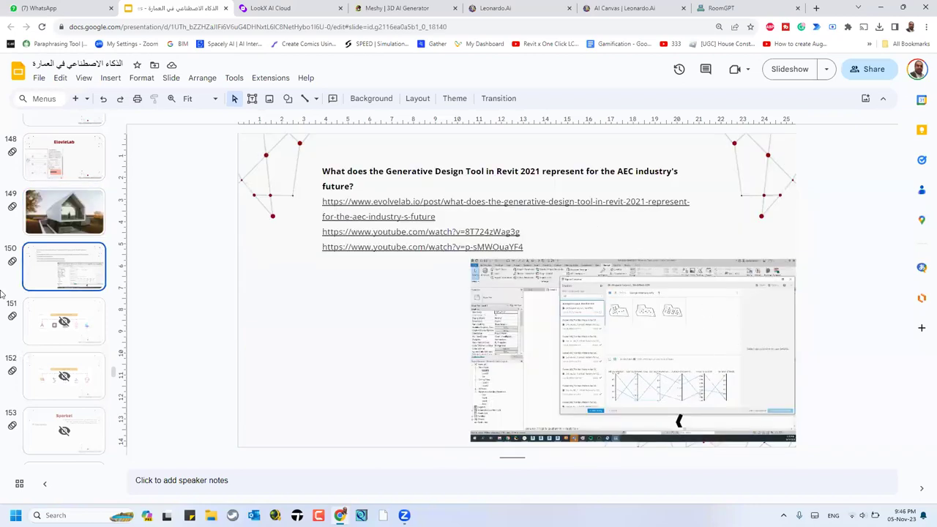
Browse the slide thumbnails beyond slide 150, past the skipped slides, for the next slide to present.
scroll(16, 357, down, 7)
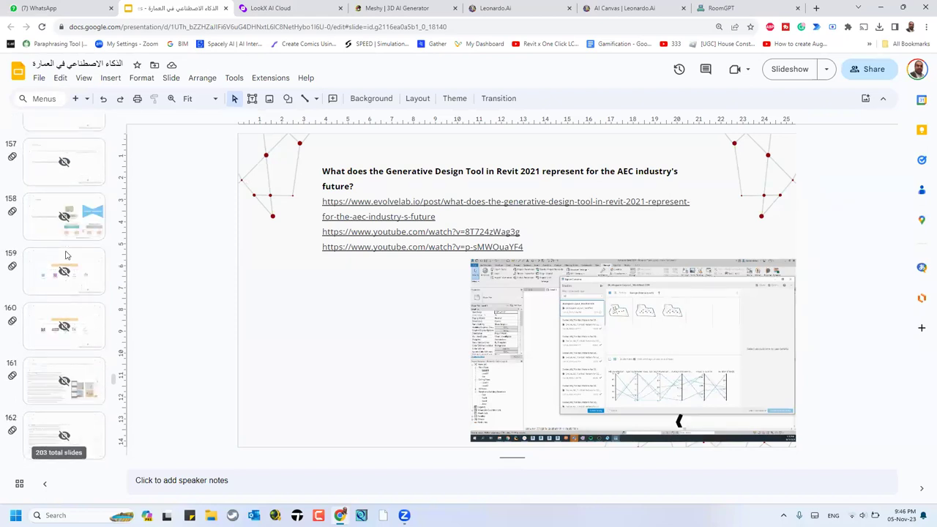
scroll(72, 299, down, 3)
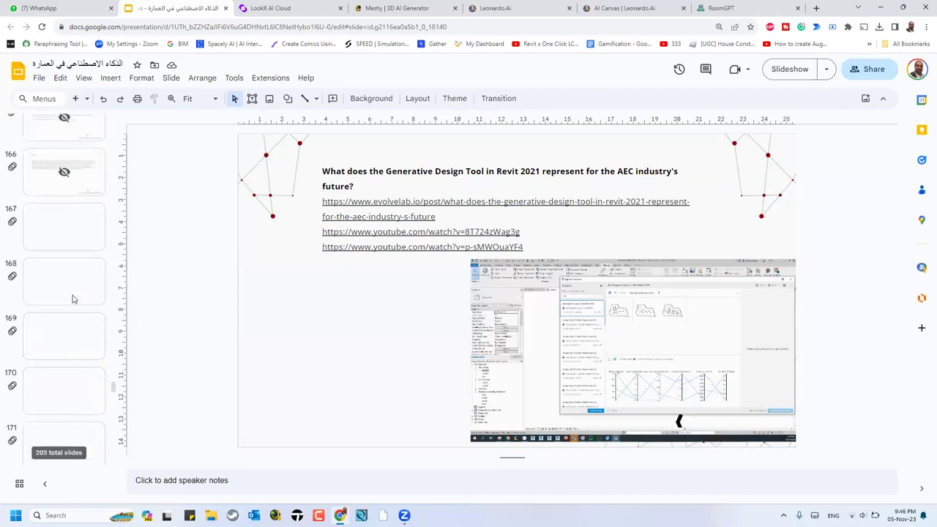